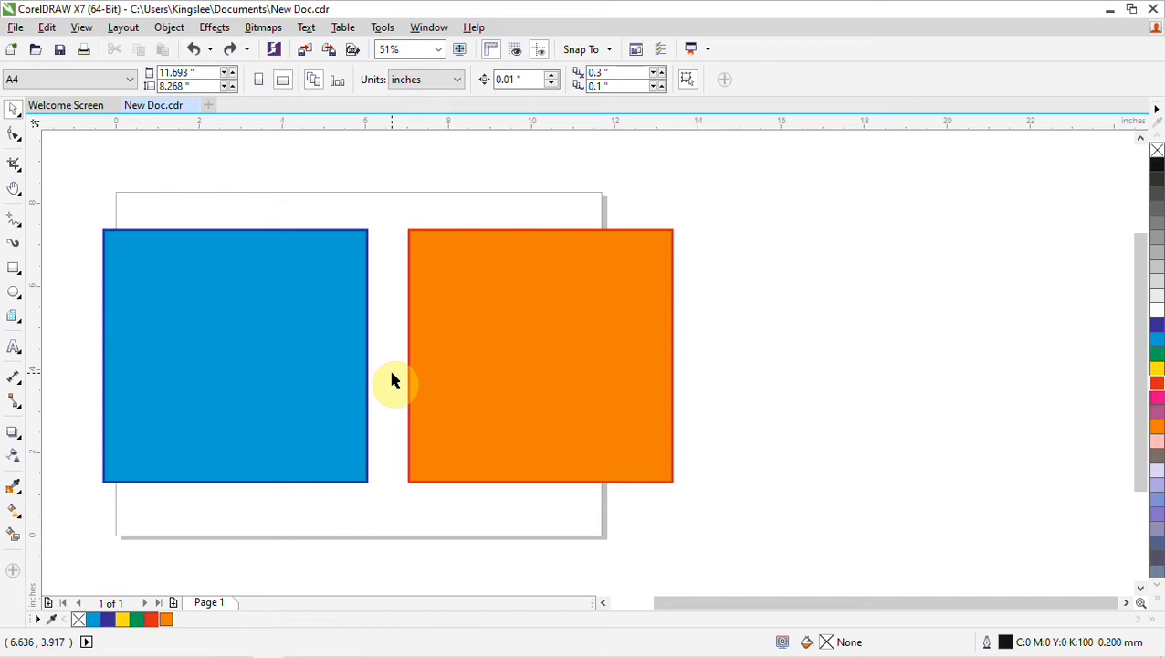
- Apply a linear fountain transparency to the blue square, fading diagonally toward its upper-right corner at about 46°
{"action": "left_click", "coordinate": [249, 268]}
{"action": "left_click", "coordinate": [13, 459]}
{"action": "left_click", "coordinate": [162, 413]}
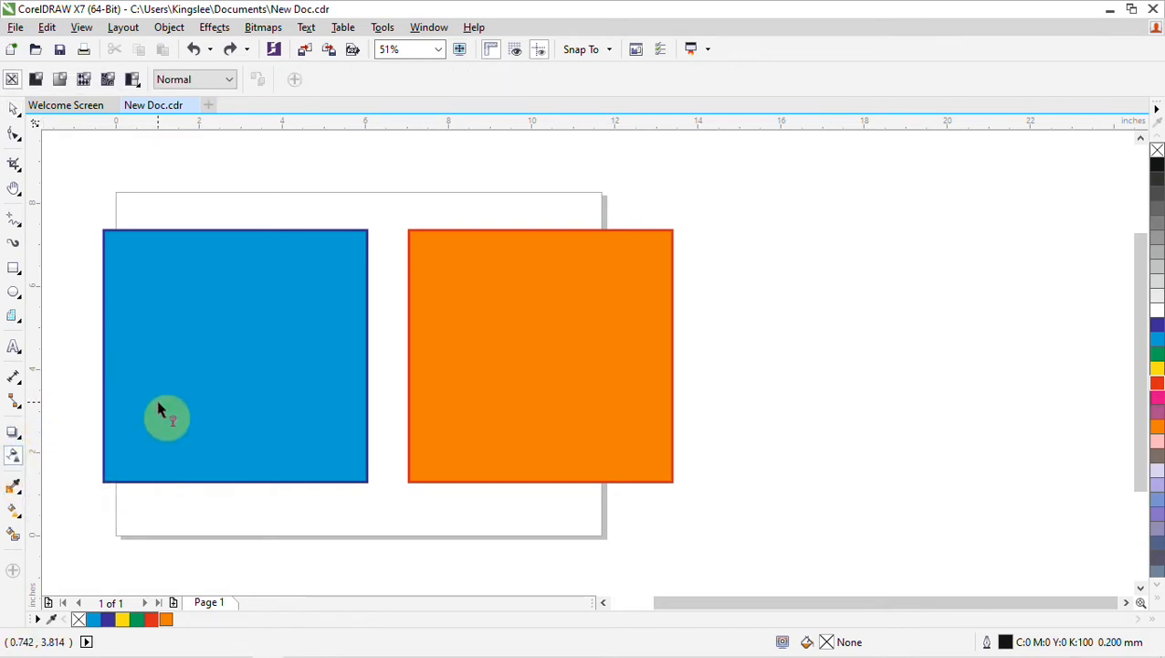
{"action": "left_click", "coordinate": [158, 402]}
{"action": "left_click_drag", "start_coordinate": [190, 365], "coordinate": [347, 247]}
- Move the orange square over the blue square's upper-right part, send it to the back, and shift the blue square farther over it
{"action": "key", "text": "space"}
{"action": "left_click_drag", "start_coordinate": [513, 359], "coordinate": [317, 247]}
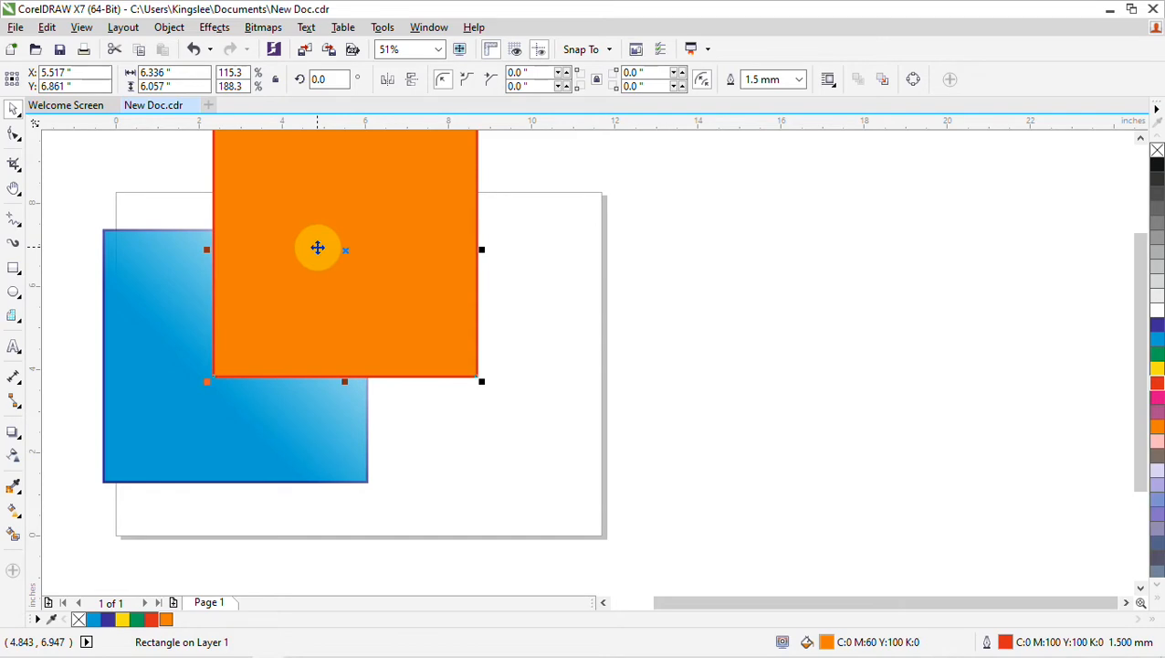
{"action": "right_click", "coordinate": [317, 247]}
{"action": "mouse_move", "coordinate": [539, 652]}
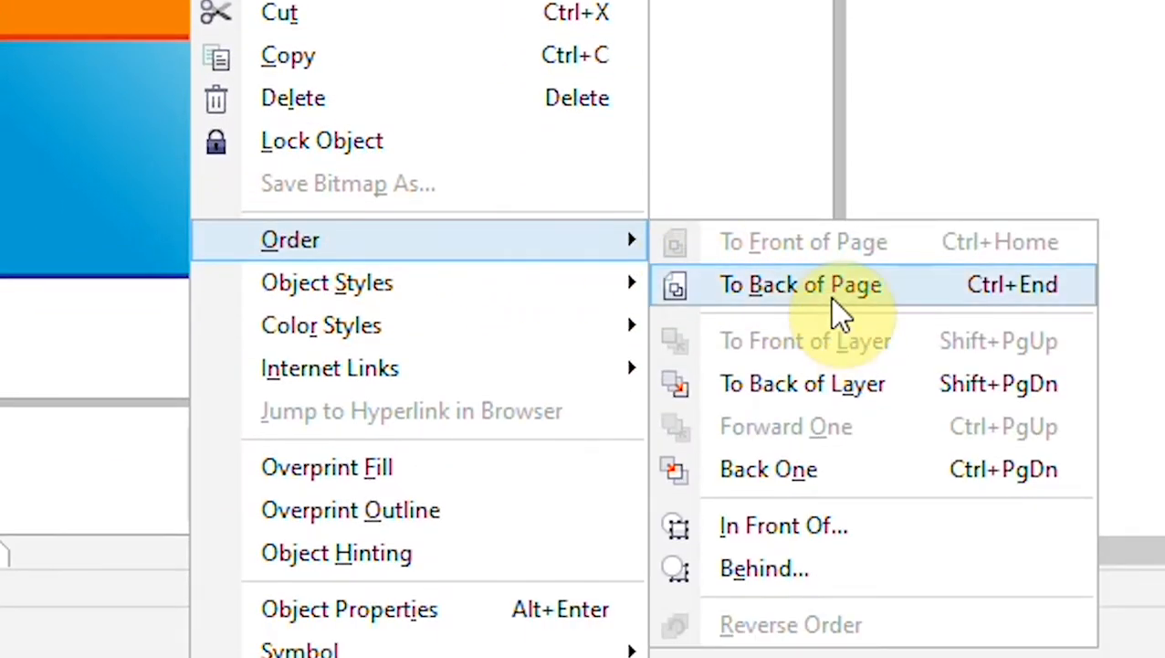
{"action": "left_click", "coordinate": [827, 395]}
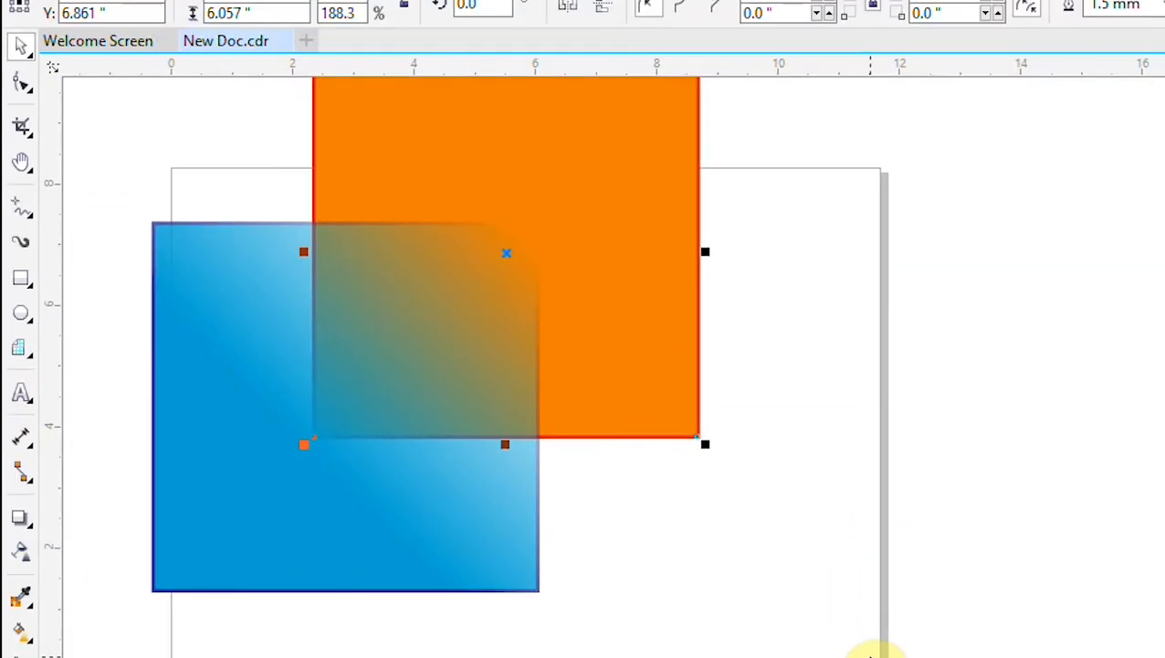
{"action": "left_click", "coordinate": [254, 491]}
{"action": "left_click_drag", "start_coordinate": [254, 491], "coordinate": [307, 417]}
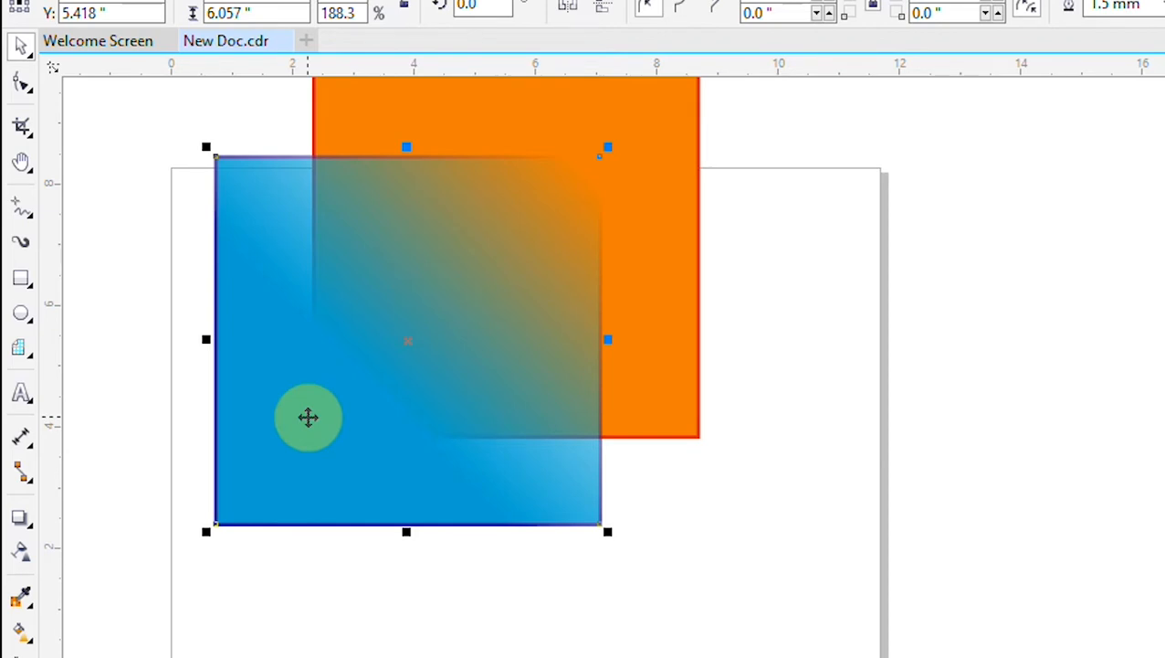
- Try elliptical and rectangular fountain transparency on the blue square, moving the transparent centre down toward the square's lower middle
{"action": "left_click", "coordinate": [21, 550]}
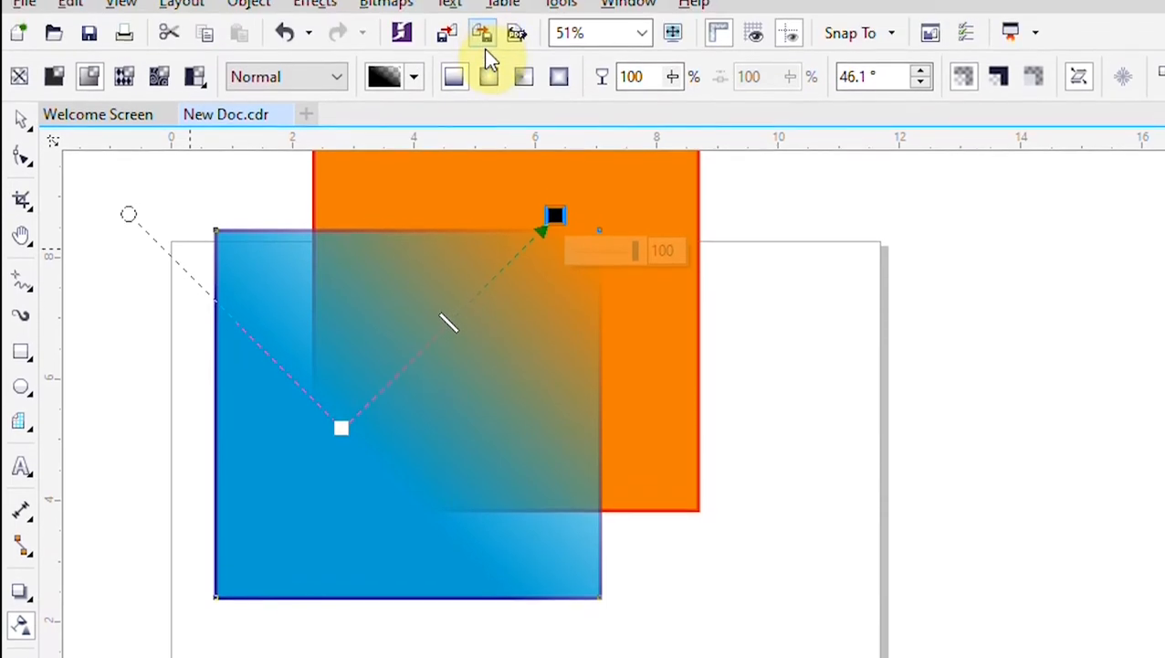
{"action": "left_click", "coordinate": [489, 76]}
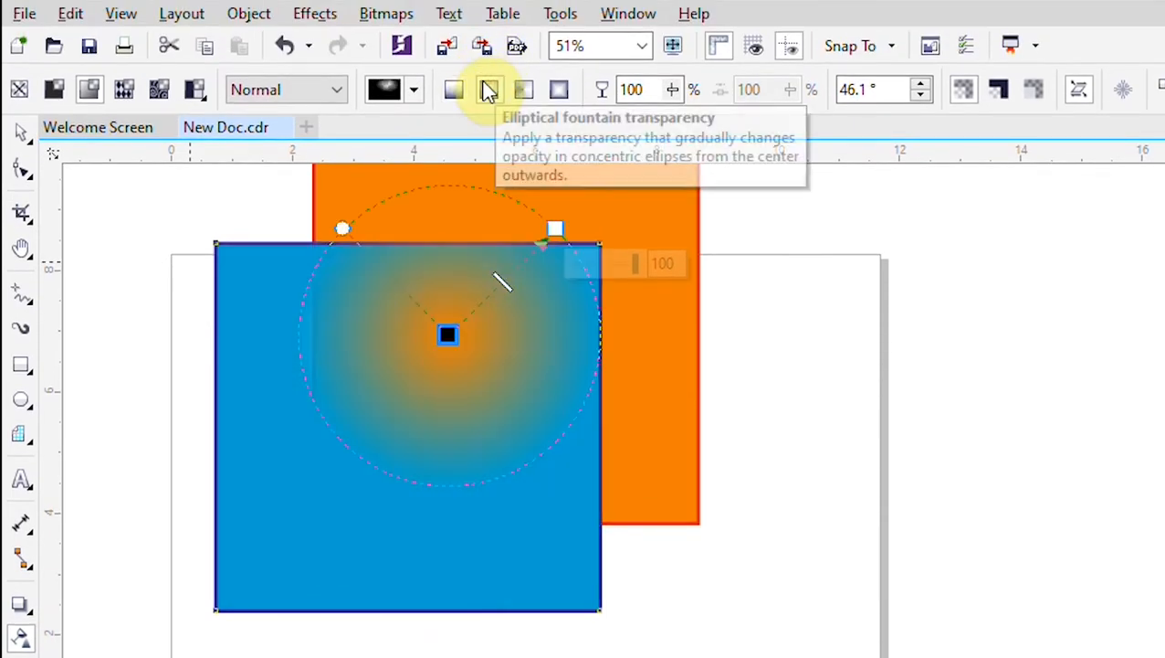
{"action": "left_click_drag", "start_coordinate": [447, 336], "coordinate": [451, 488]}
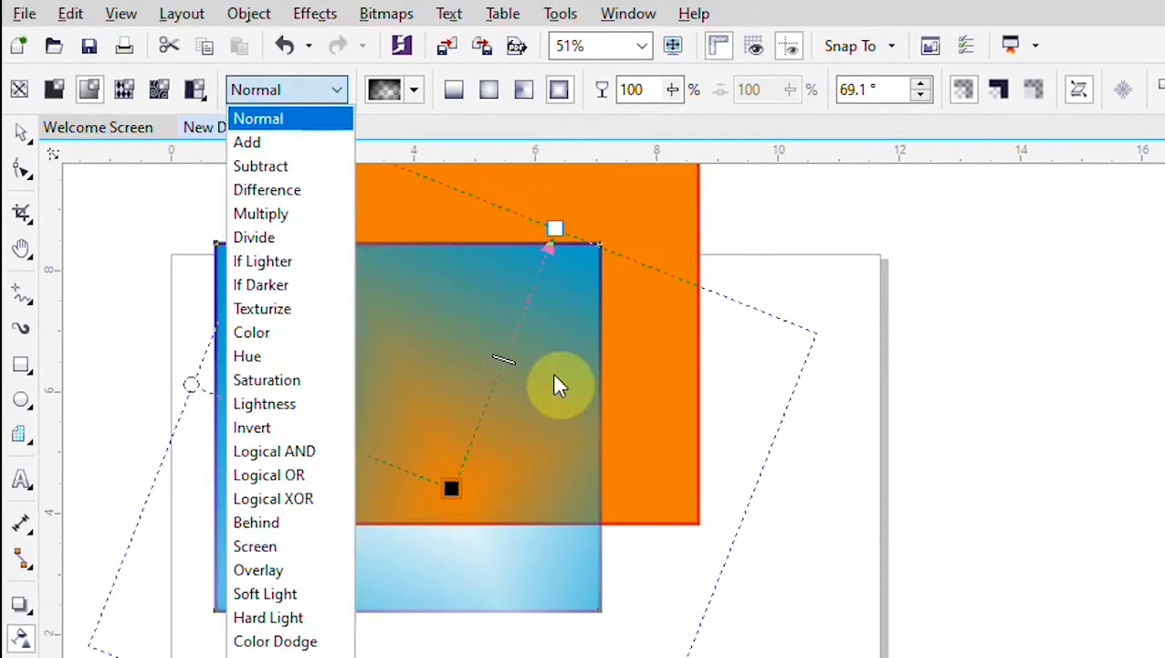
{"action": "left_click", "coordinate": [554, 384]}
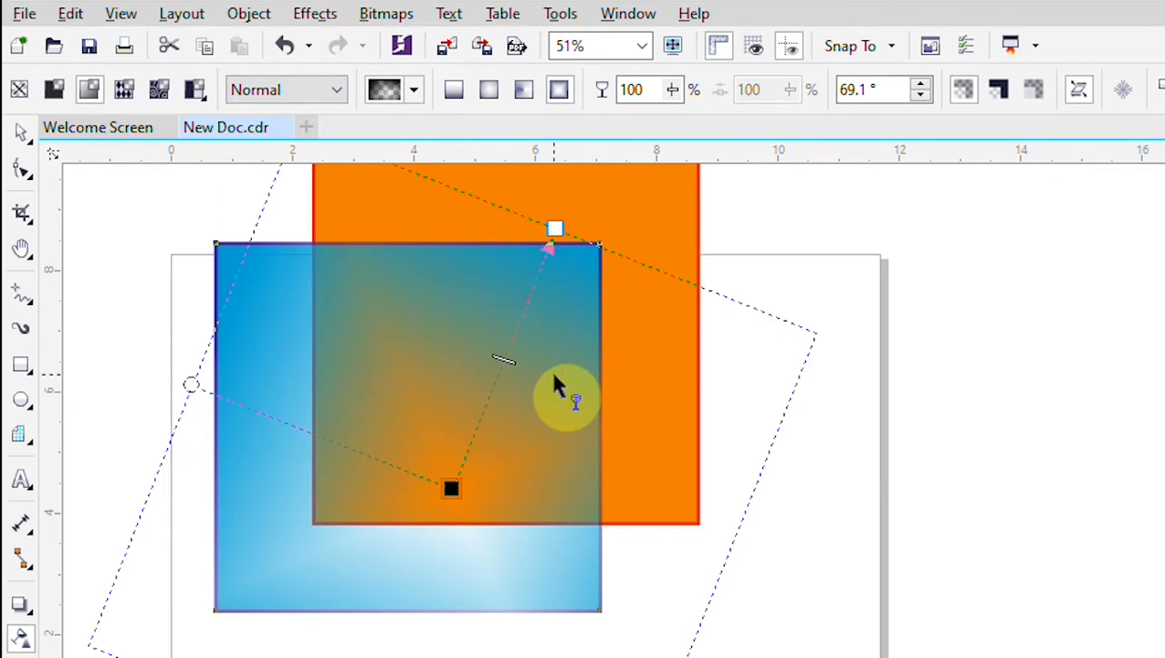
- Change the blue square to a uniform transparency of 15
{"action": "left_click", "coordinate": [56, 82]}
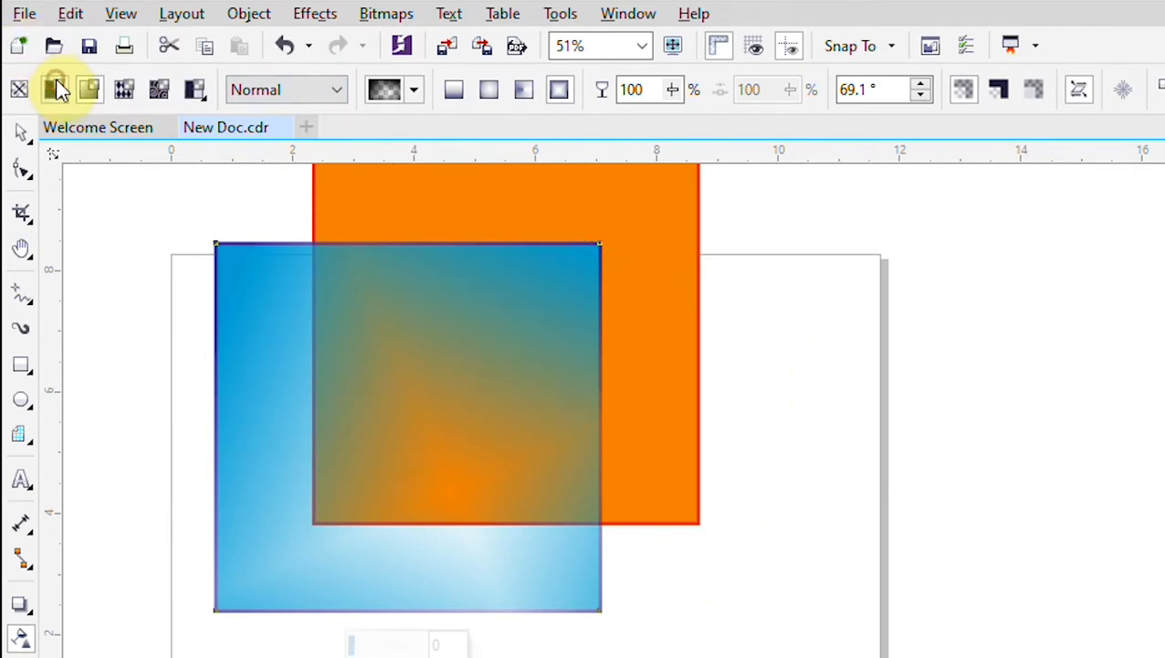
{"action": "left_click", "coordinate": [387, 644]}
{"action": "left_click_drag", "start_coordinate": [387, 644], "coordinate": [395, 644]}
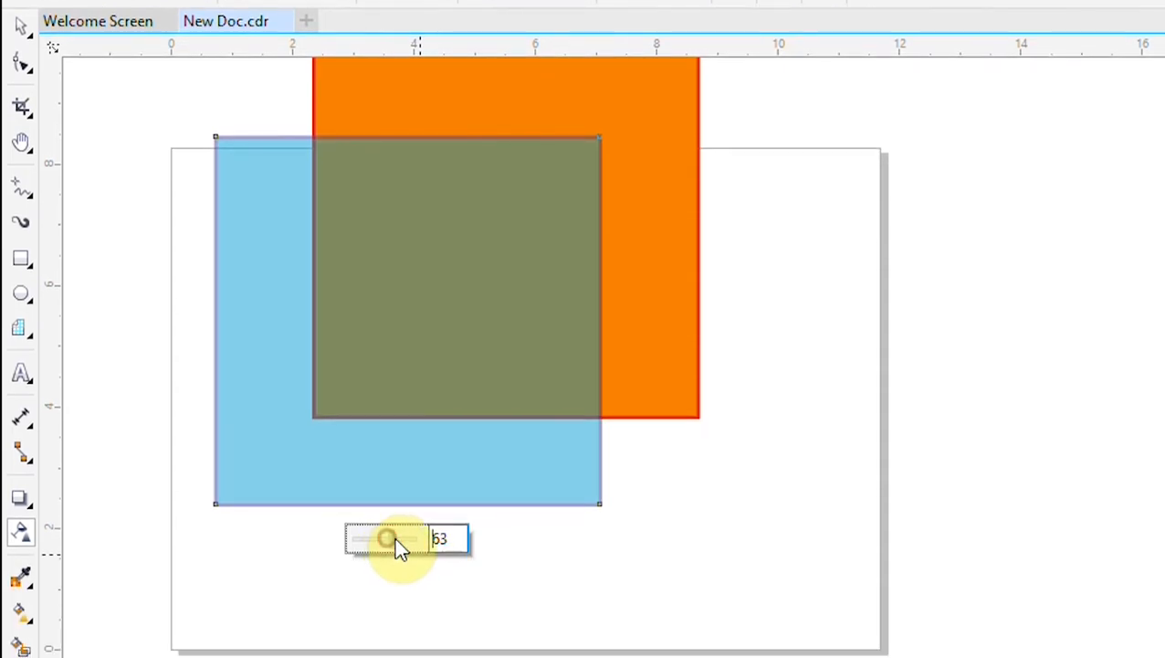
{"action": "left_click_drag", "start_coordinate": [395, 537], "coordinate": [362, 539]}
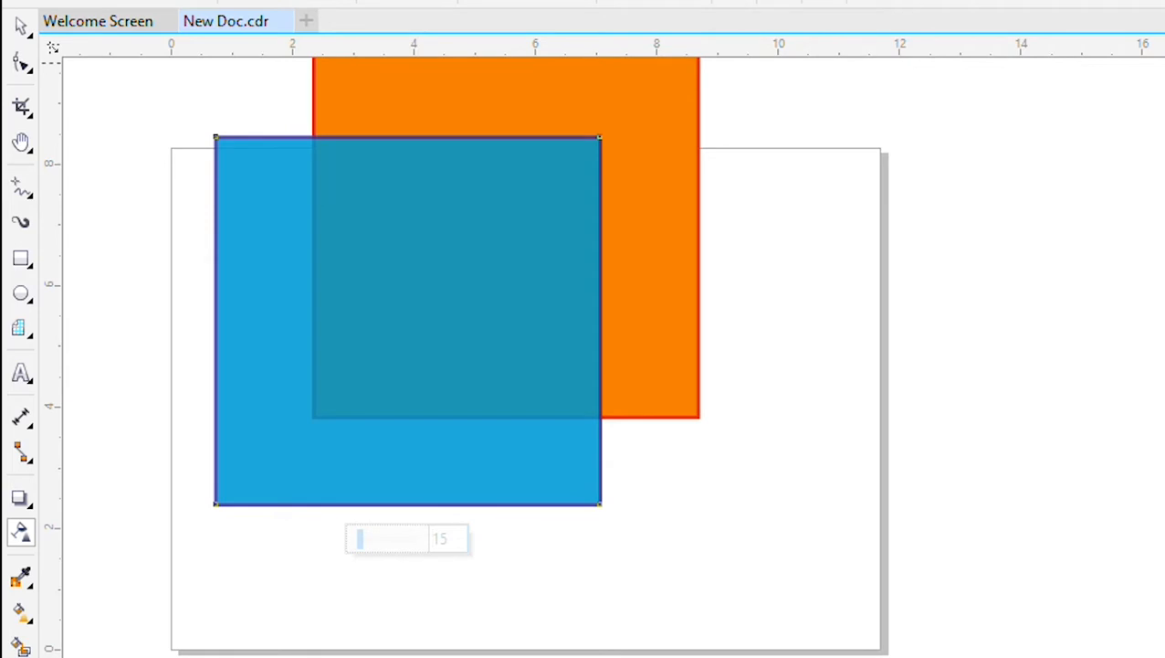
- Copy the blue square's uniform transparency onto the orange square
{"action": "scroll", "coordinate": [912, 252], "scroll_direction": "up", "scroll_amount": 3}
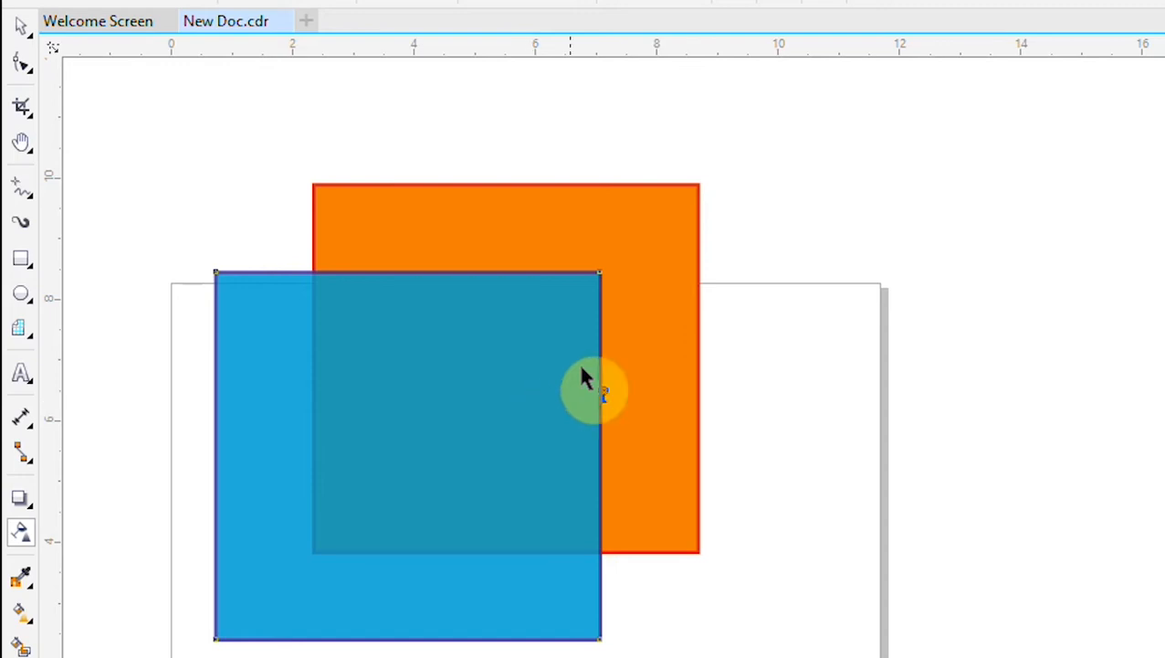
{"action": "left_click", "coordinate": [653, 409]}
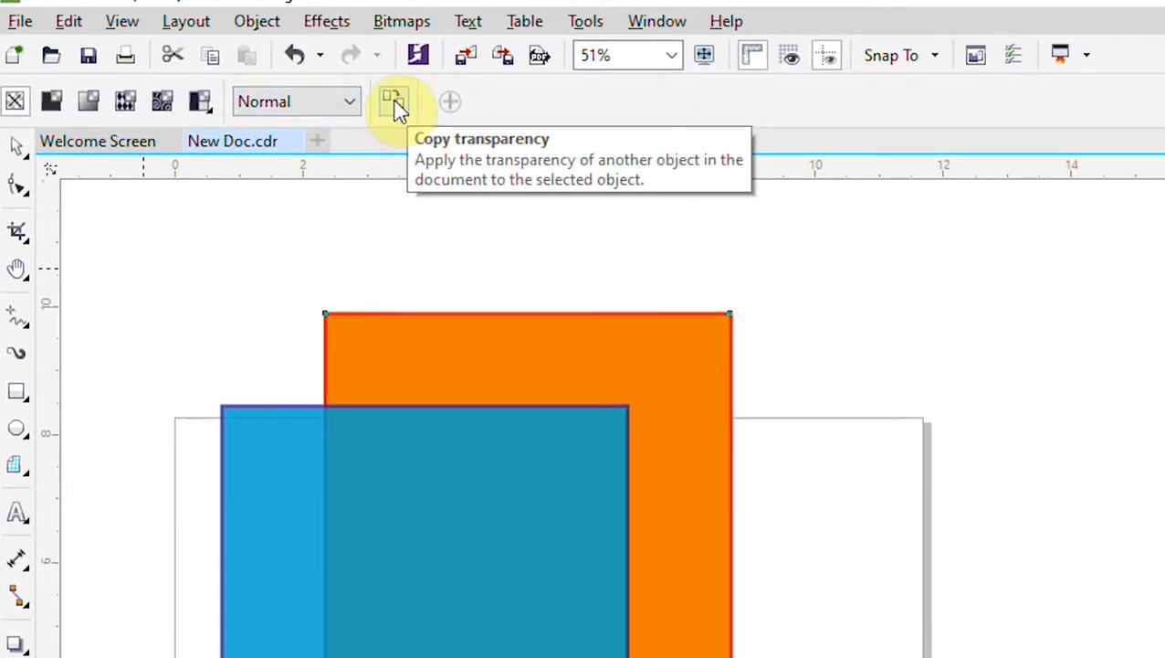
{"action": "left_click", "coordinate": [393, 102]}
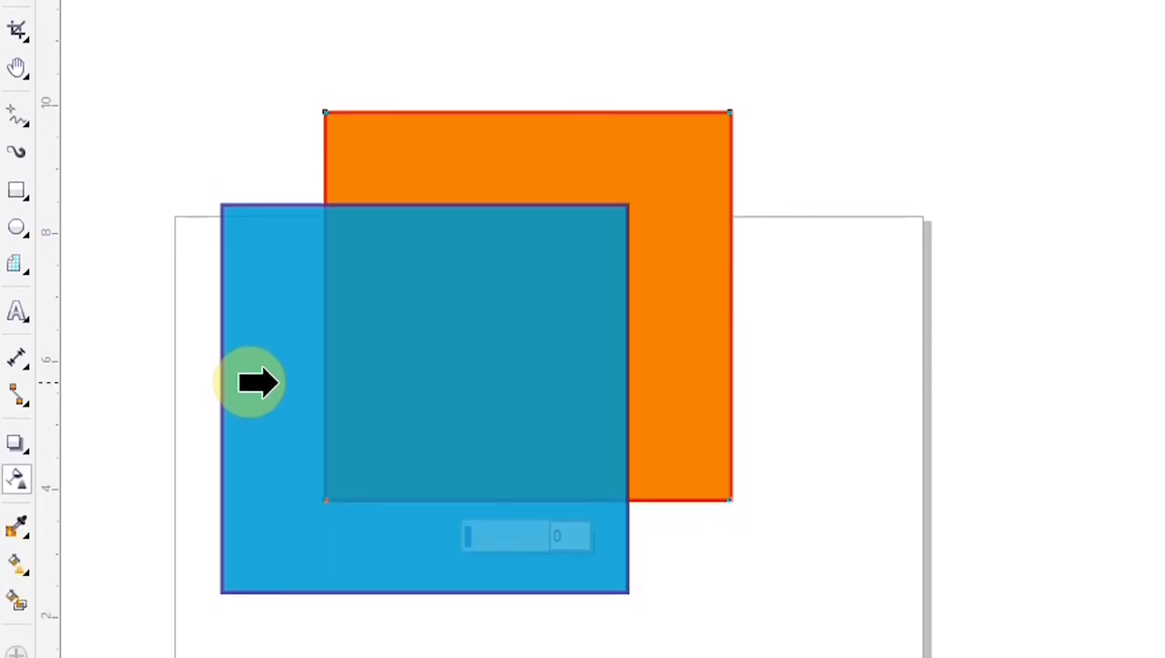
{"action": "left_click", "coordinate": [279, 386]}
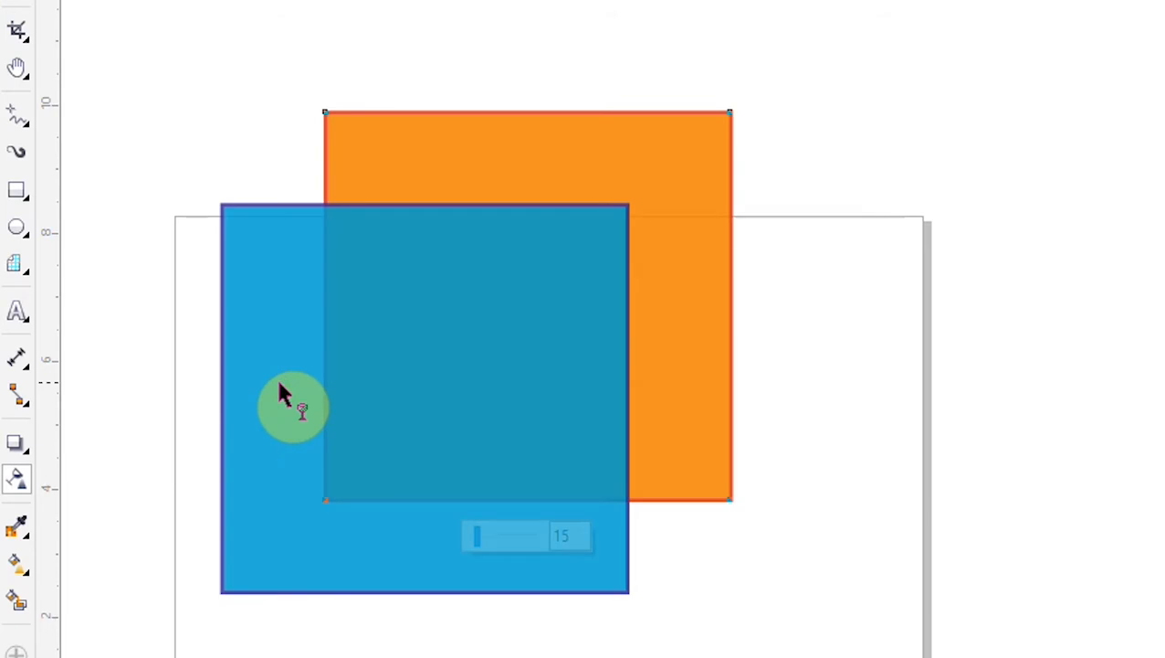
{"action": "left_click", "coordinate": [675, 289]}
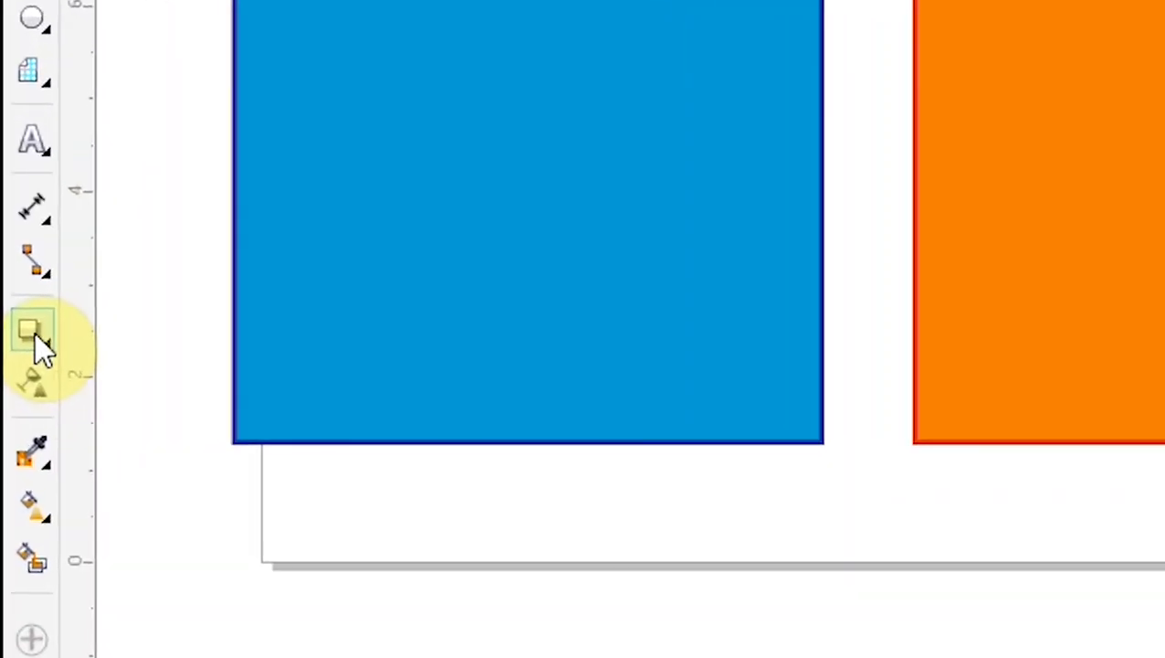
- Add a drop shadow to the blue square, offset about 0.63 inches to the right and 0.55 inches up
{"action": "left_click", "coordinate": [22, 394]}
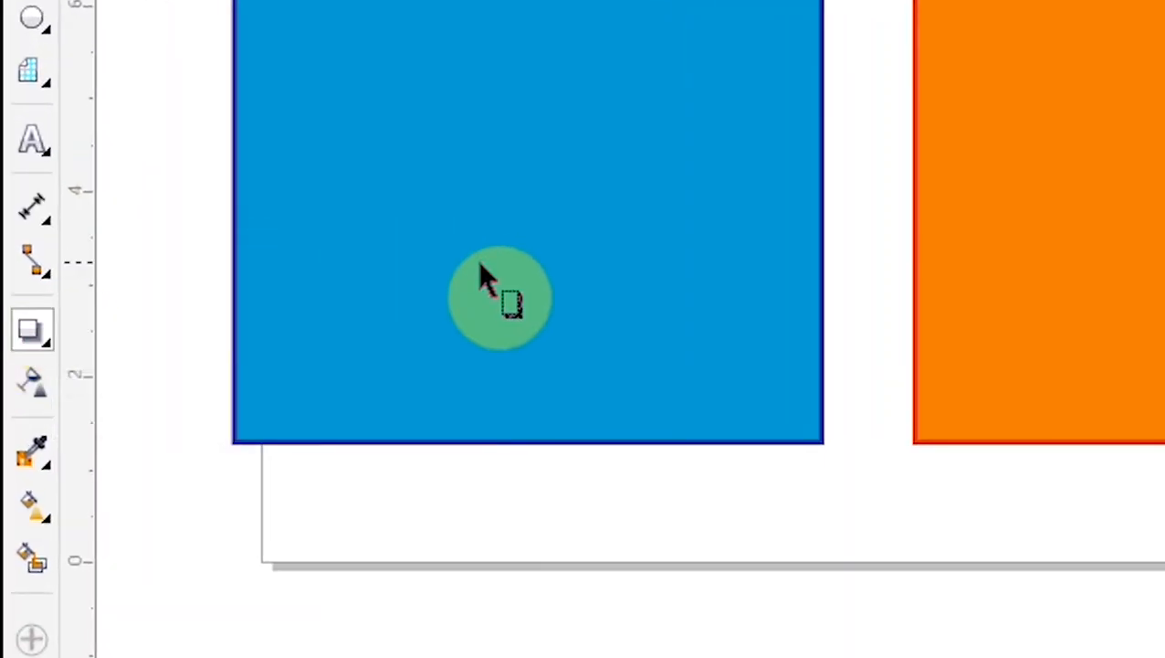
{"action": "left_click", "coordinate": [526, 143]}
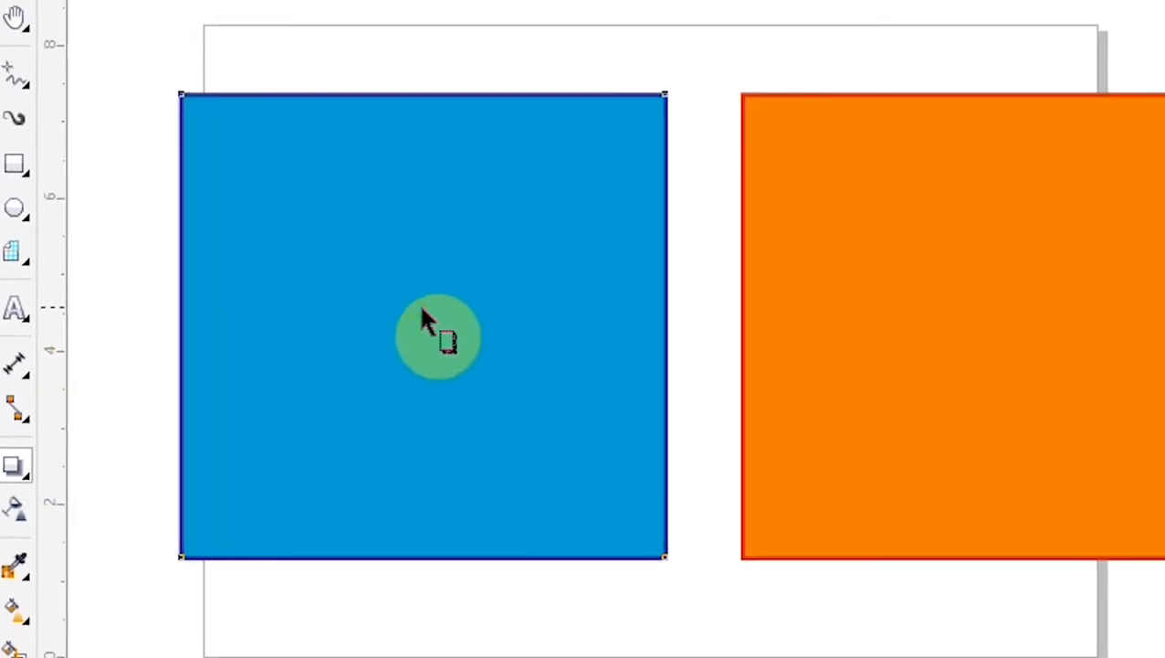
{"action": "left_click_drag", "start_coordinate": [422, 311], "coordinate": [546, 65]}
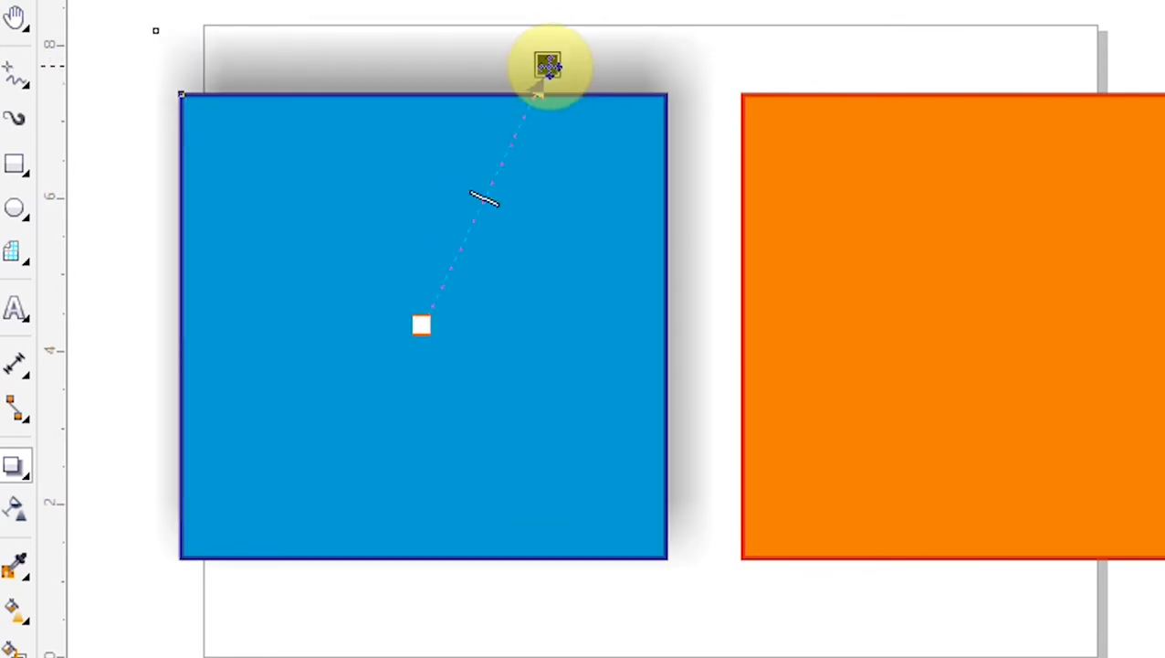
{"action": "left_click_drag", "start_coordinate": [549, 66], "coordinate": [714, 174]}
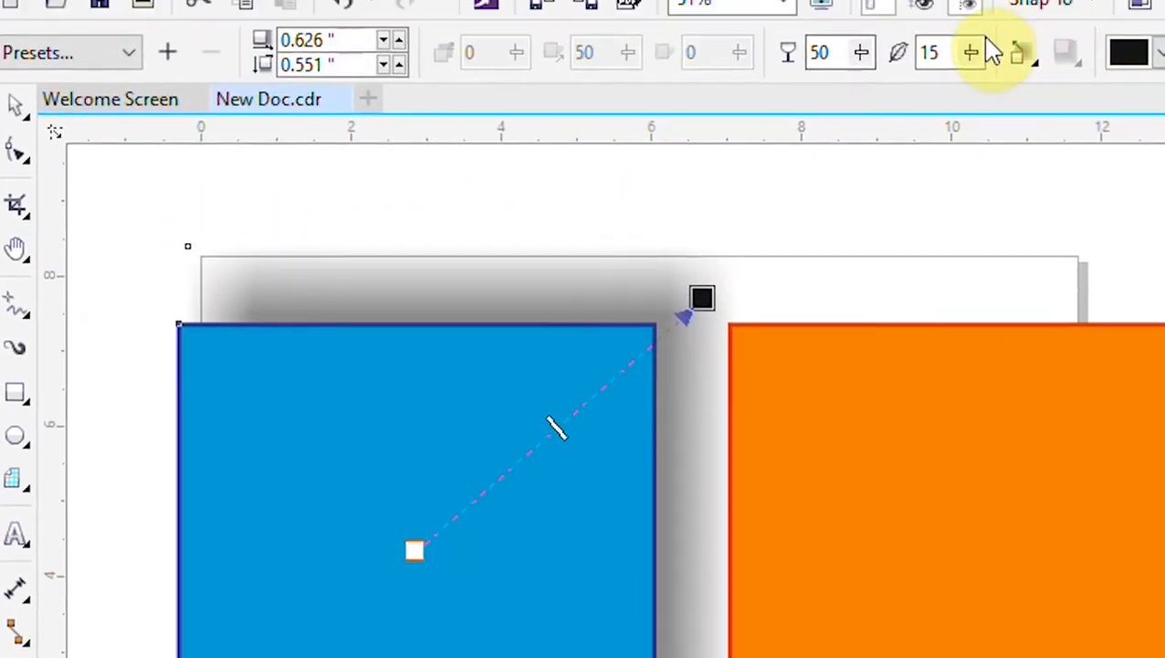
- Set the drop shadow's feathering to 17, opacity to 77 and colour to yellow, and copy the shadow to the orange square
{"action": "left_click", "coordinate": [968, 107]}
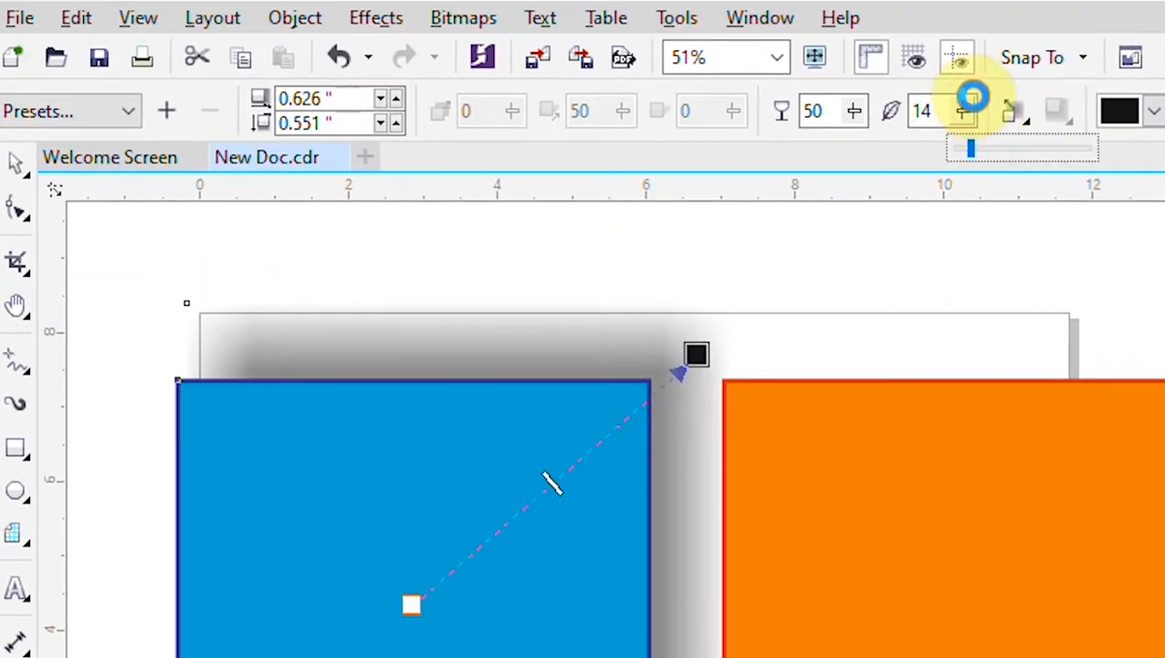
{"action": "left_click_drag", "start_coordinate": [988, 148], "coordinate": [995, 148]}
{"action": "left_click", "coordinate": [855, 111]}
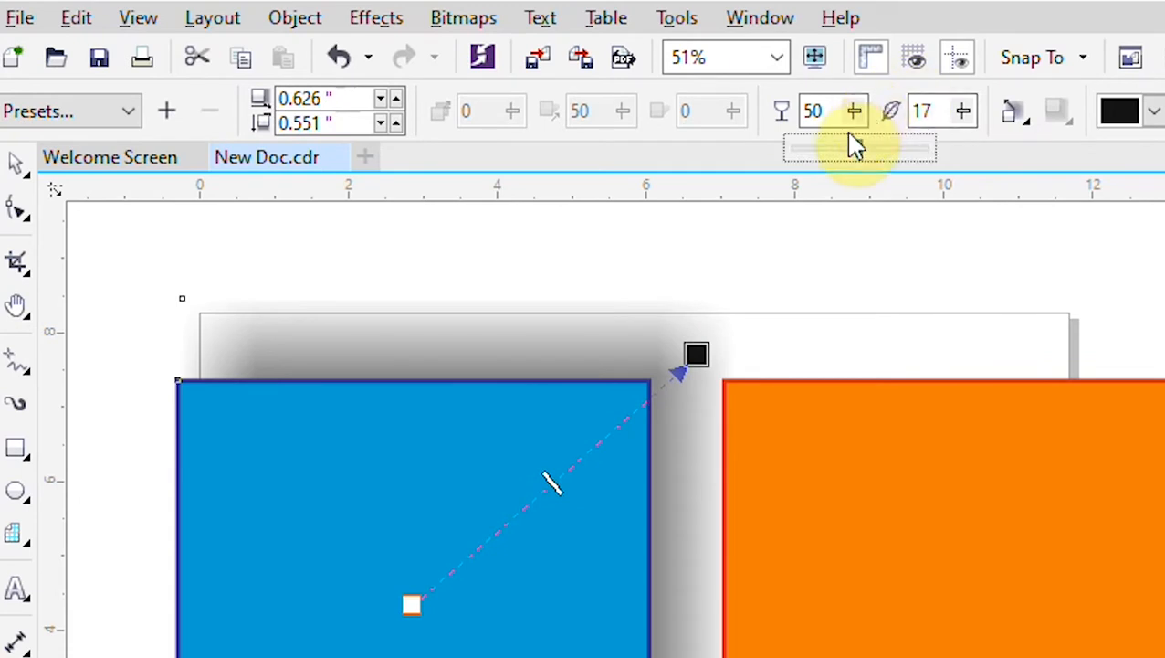
{"action": "left_click_drag", "start_coordinate": [863, 155], "coordinate": [895, 147]}
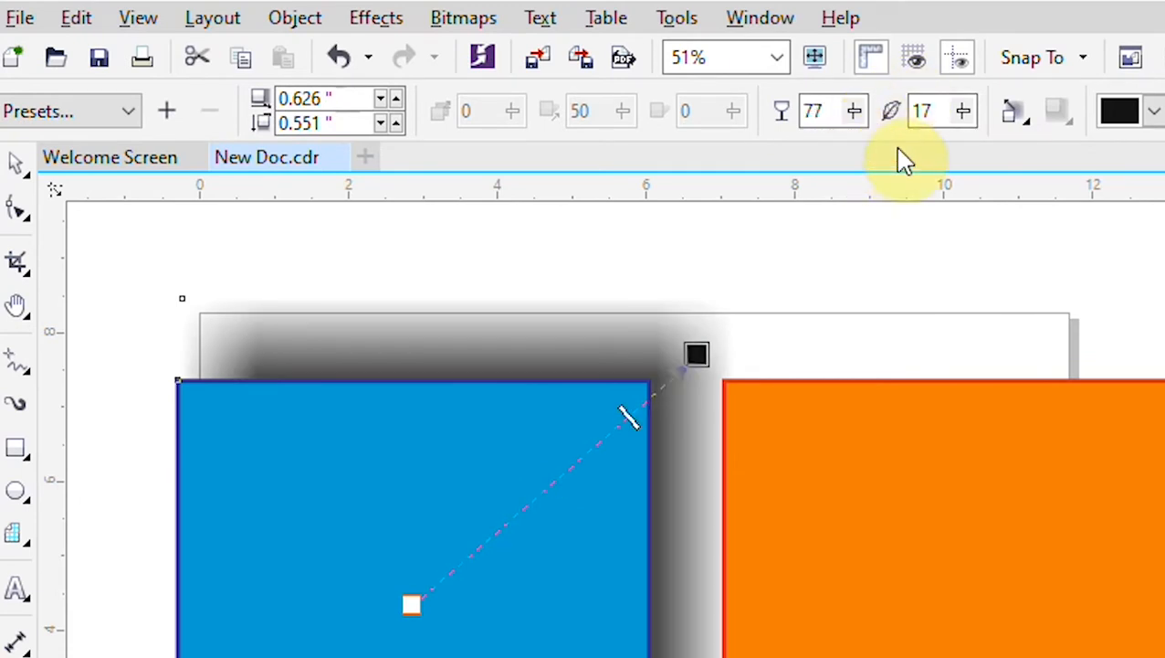
{"action": "left_click", "coordinate": [1154, 111]}
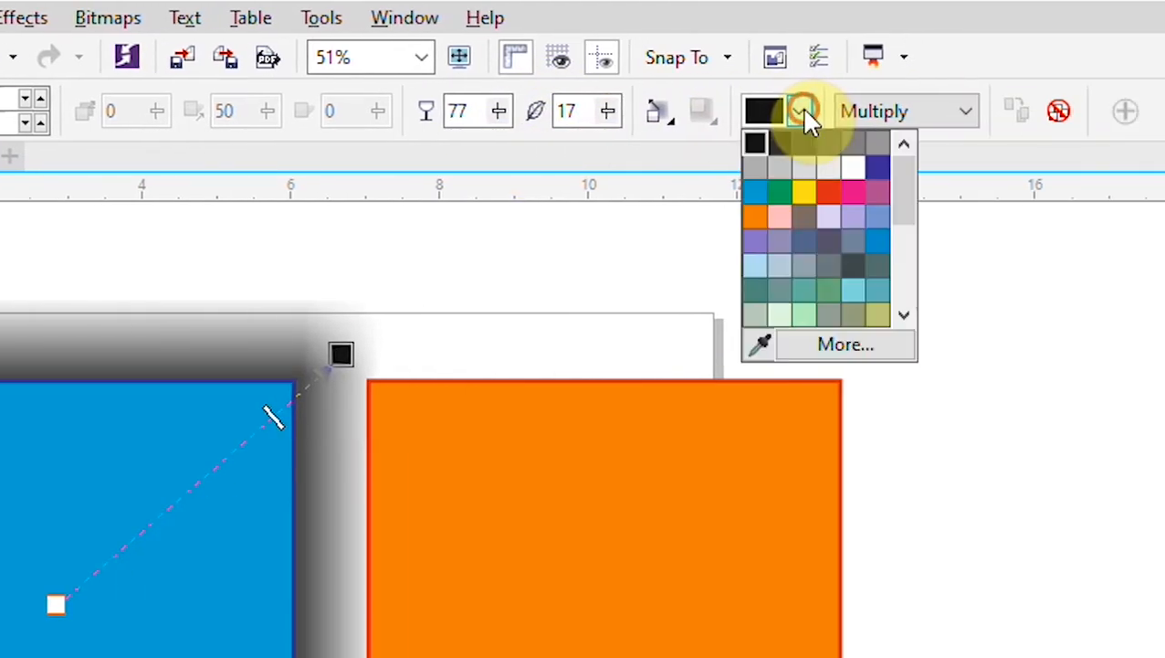
{"action": "left_click", "coordinate": [801, 187]}
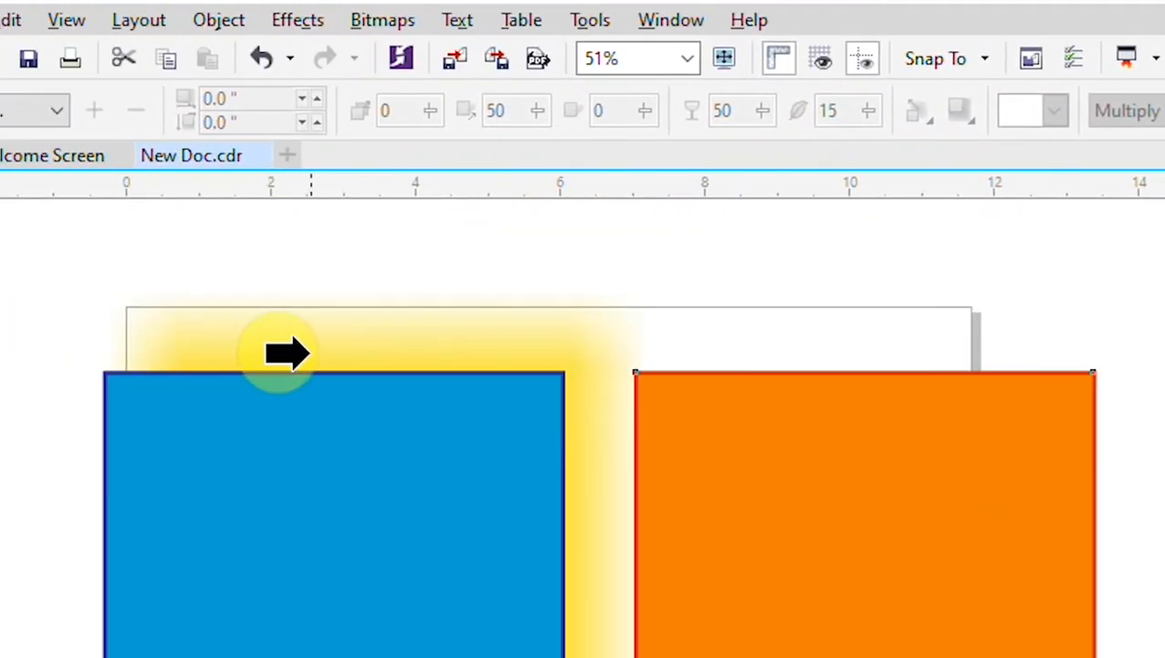
{"action": "left_click", "coordinate": [310, 354]}
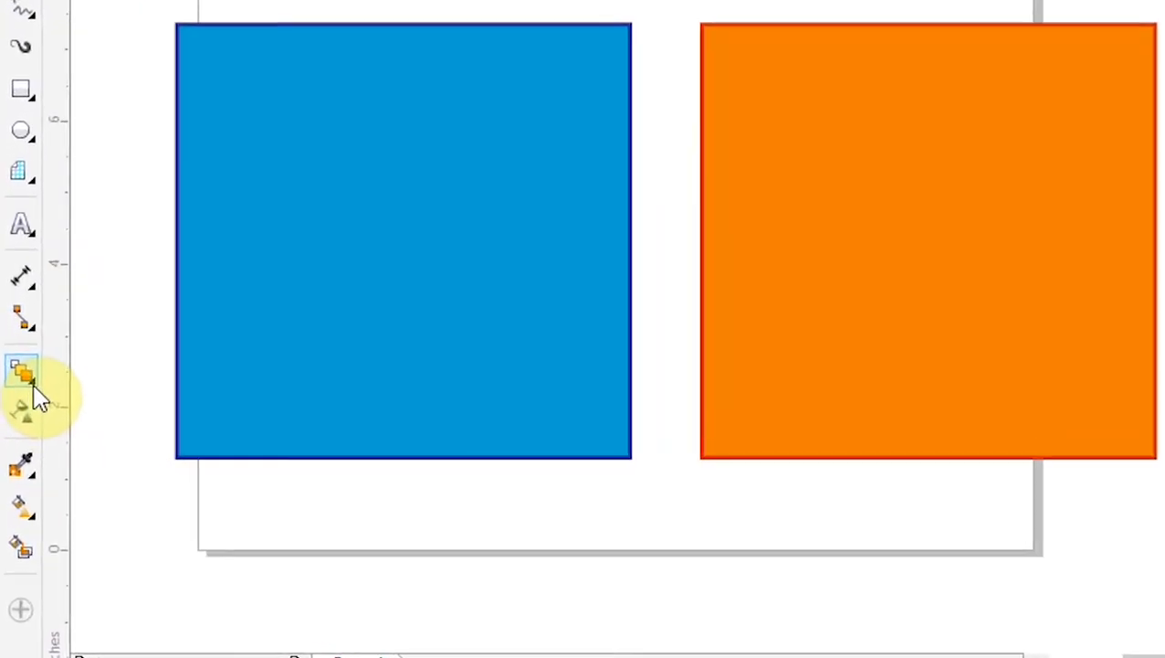
- Create a blend between the blue and orange squares with the Blend tool
{"action": "left_click", "coordinate": [24, 420]}
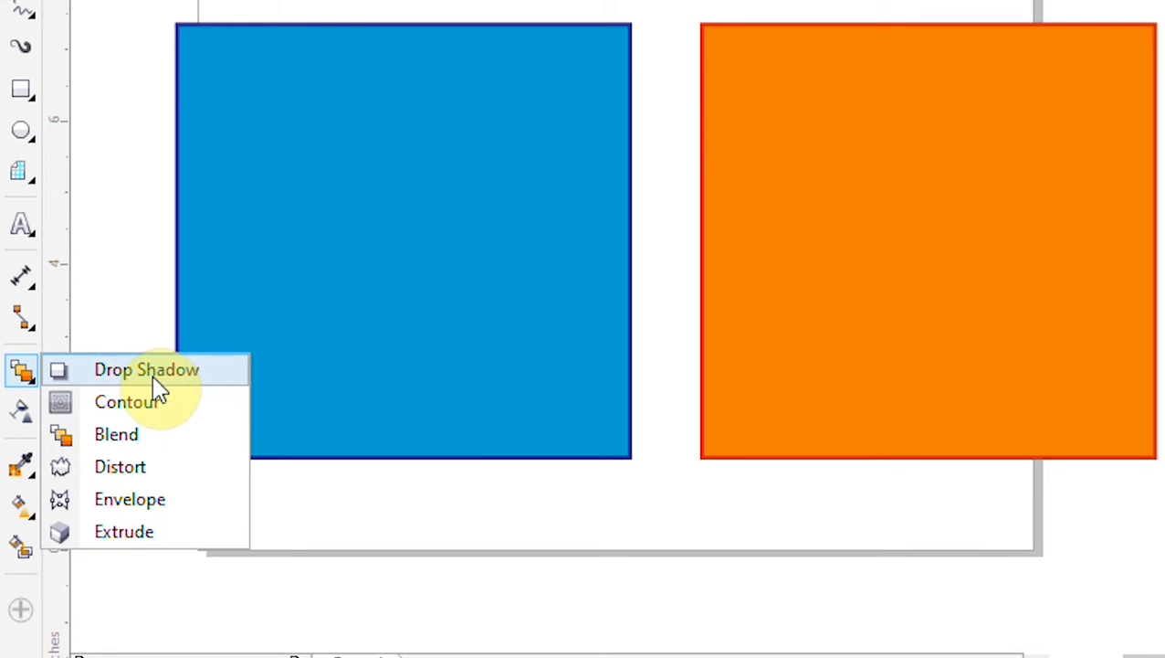
{"action": "left_click", "coordinate": [155, 436]}
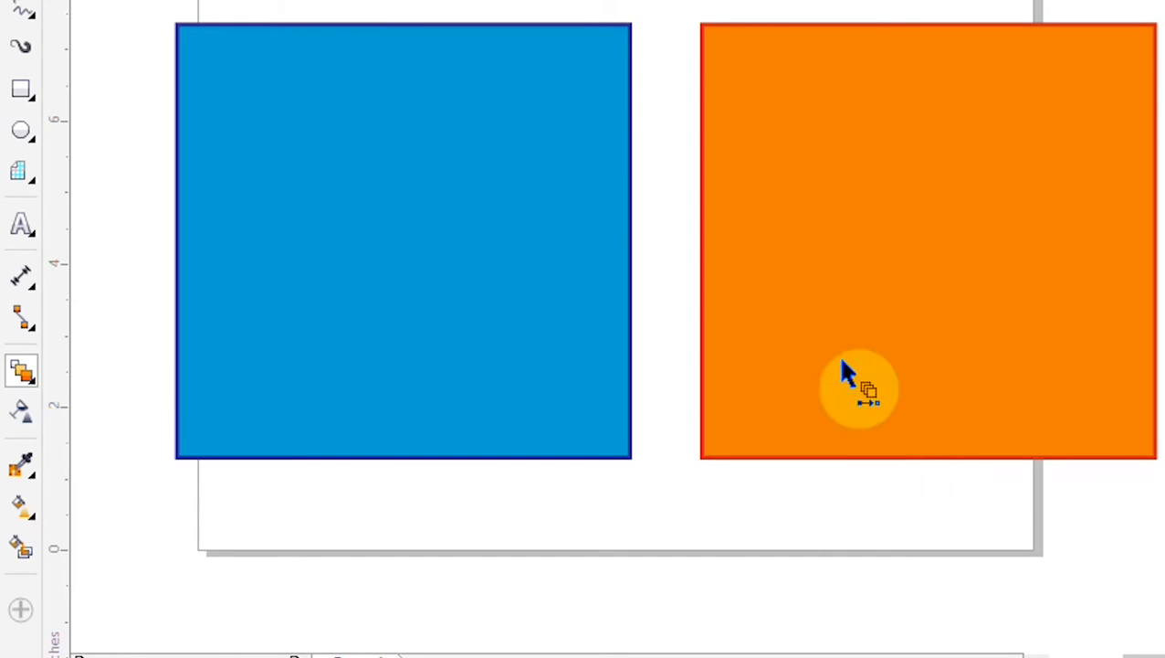
{"action": "left_click", "coordinate": [886, 220]}
{"action": "left_click_drag", "start_coordinate": [811, 286], "coordinate": [300, 309]}
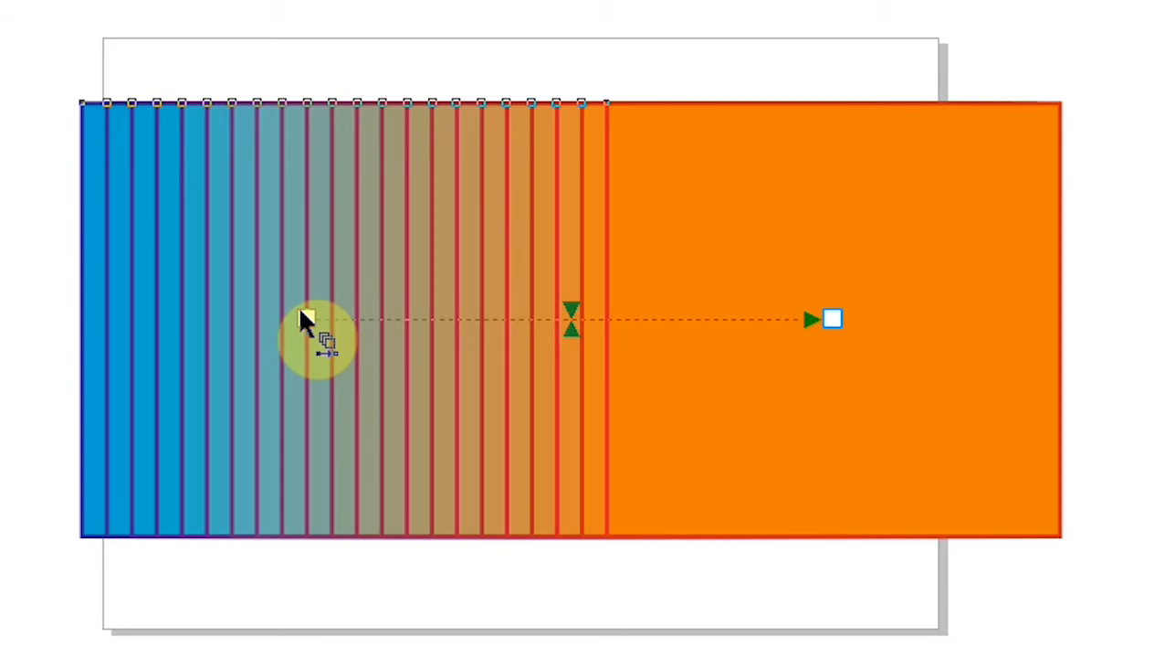
{"action": "left_click_drag", "start_coordinate": [301, 311], "coordinate": [535, 500]}
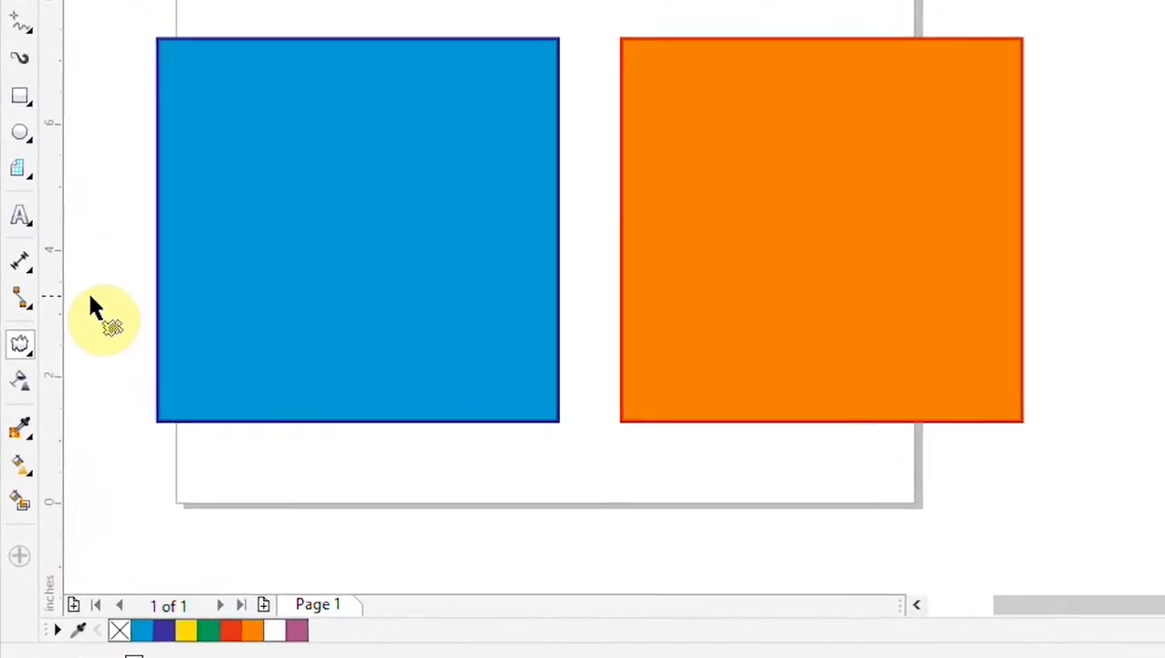
- Apply a push and pull distortion to the orange square from its upper-left area, with an amplitude of about 113
{"action": "left_click", "coordinate": [33, 339]}
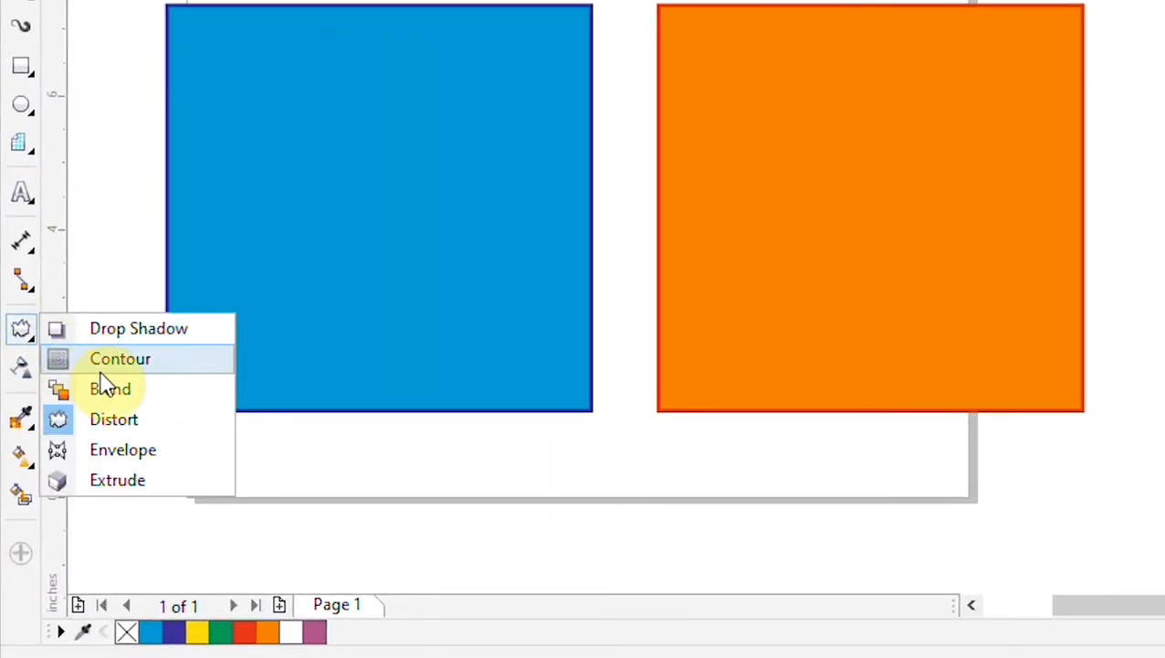
{"action": "left_click", "coordinate": [111, 420]}
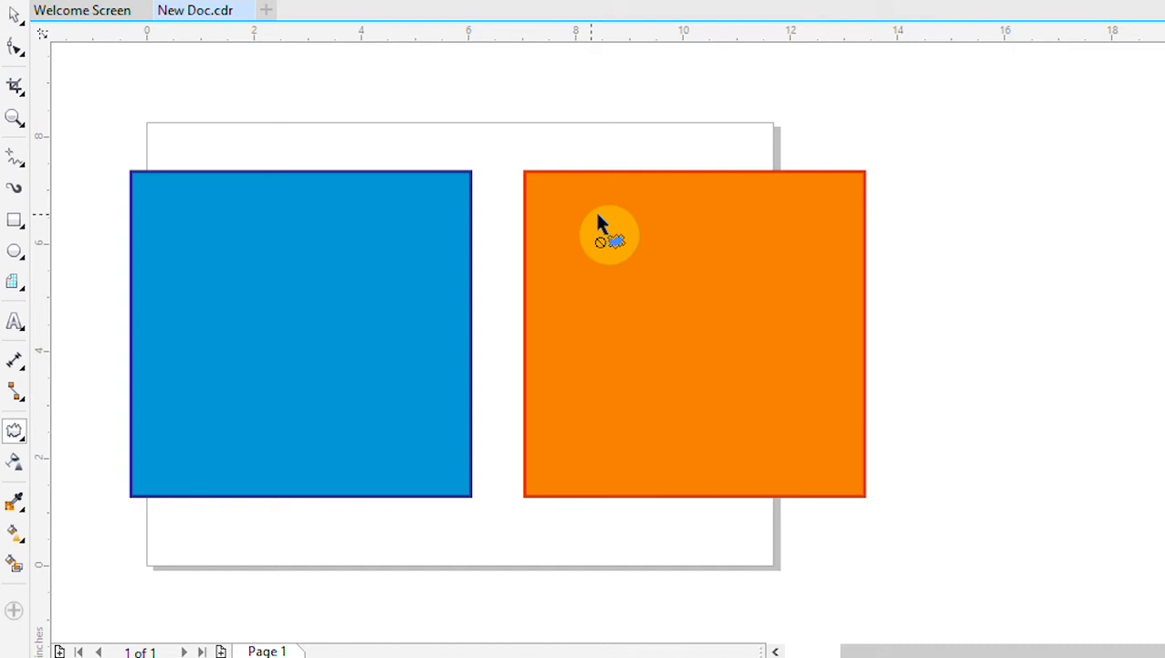
{"action": "left_click", "coordinate": [626, 245]}
{"action": "left_click_drag", "start_coordinate": [573, 219], "coordinate": [666, 319]}
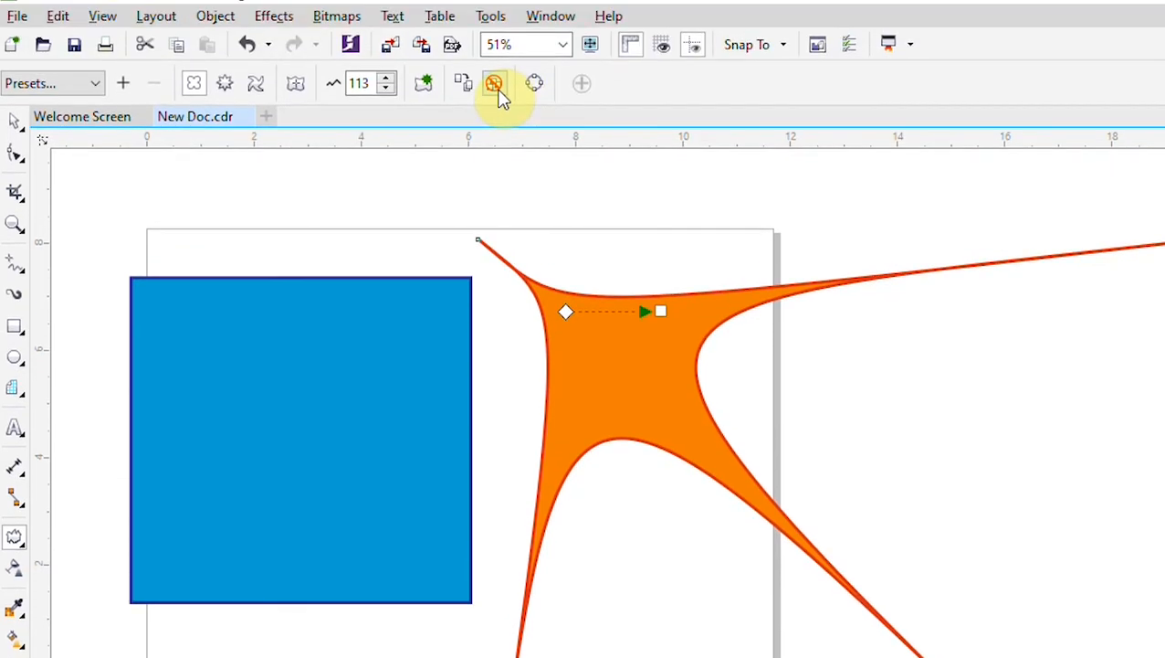
- Set the orange shape's distortion amplitude to 116
{"action": "left_click", "coordinate": [388, 80]}
{"action": "left_click", "coordinate": [387, 79]}
{"action": "left_click", "coordinate": [387, 79]}
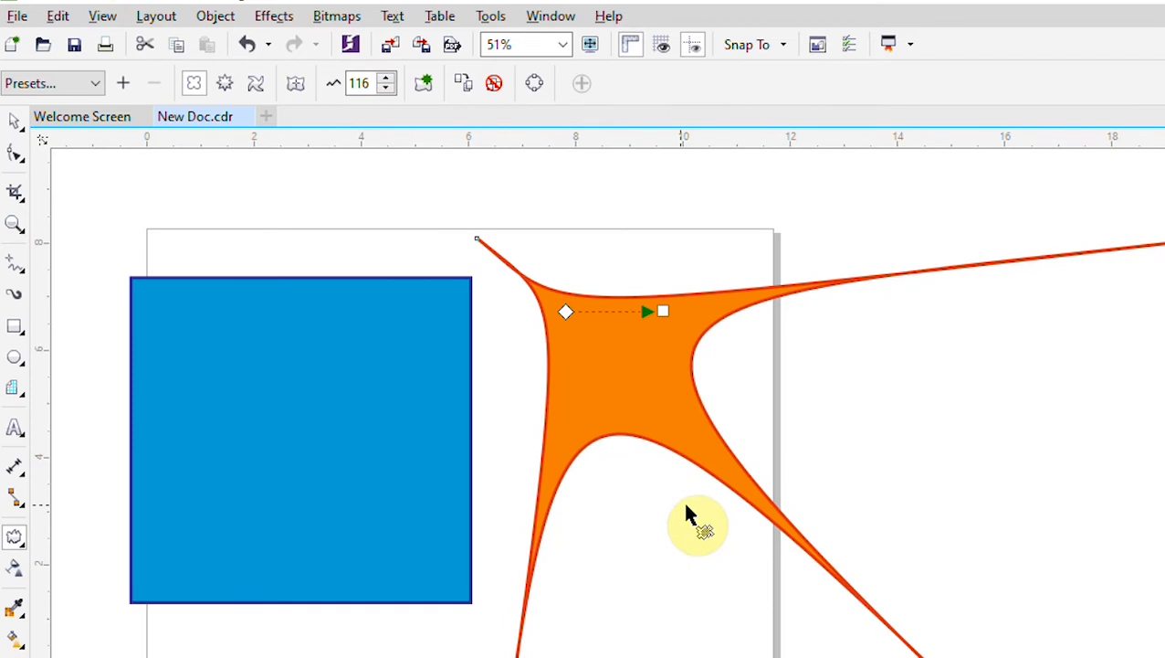
- Extrude the blue square toward a vanishing point above and to the right of it, at vanishing-point coordinates of about 4.568" and 5.259"
{"action": "left_click", "coordinate": [422, 380]}
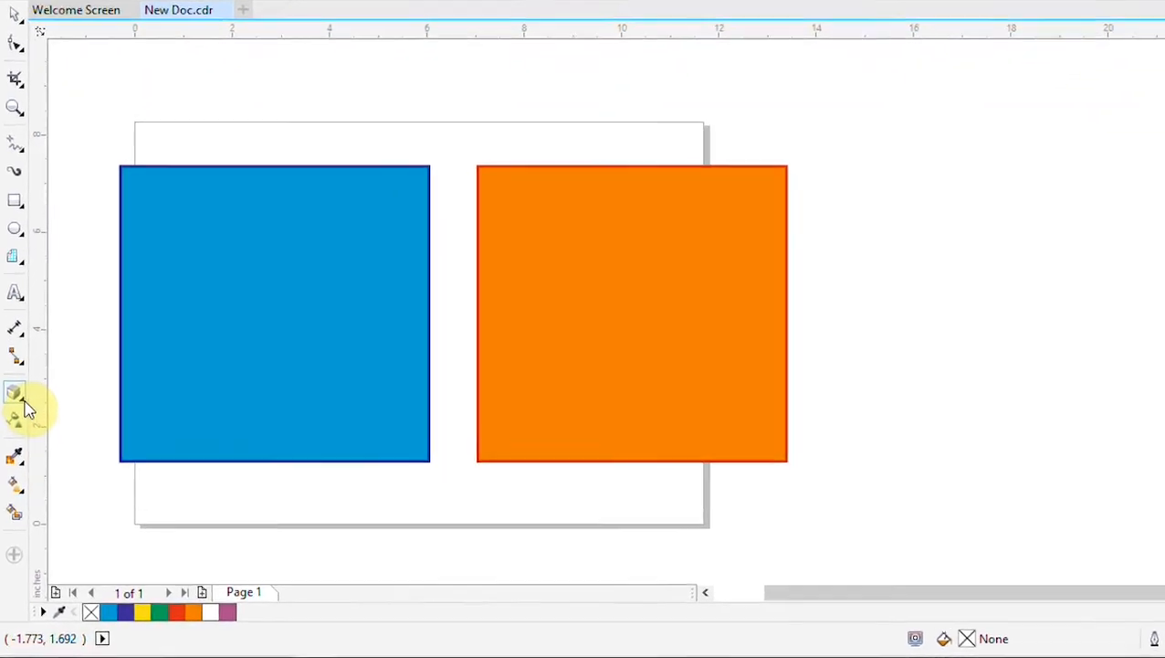
{"action": "left_click", "coordinate": [20, 436]}
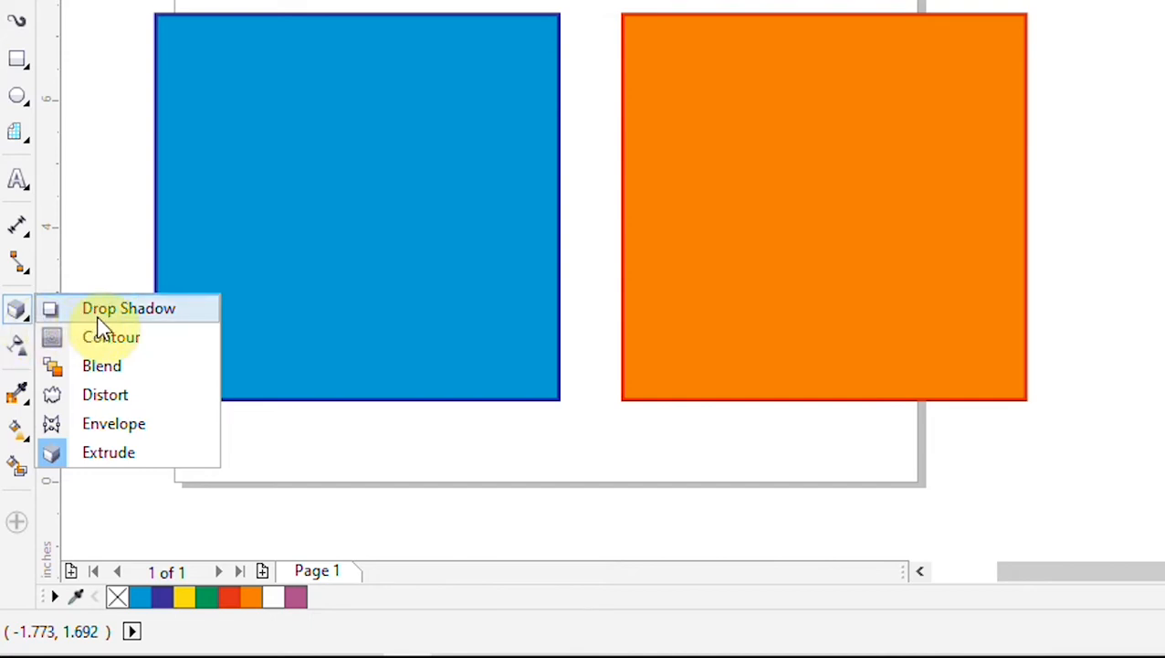
{"action": "left_click", "coordinate": [105, 454]}
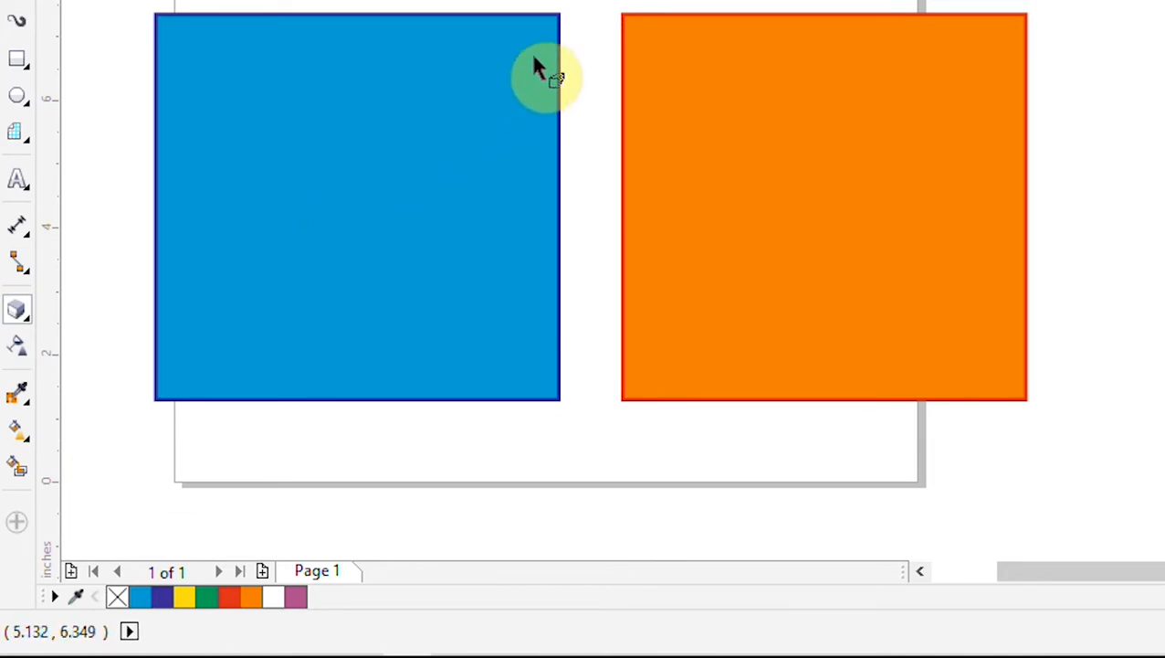
{"action": "left_click", "coordinate": [388, 138]}
{"action": "left_click_drag", "start_coordinate": [389, 136], "coordinate": [650, 52]}
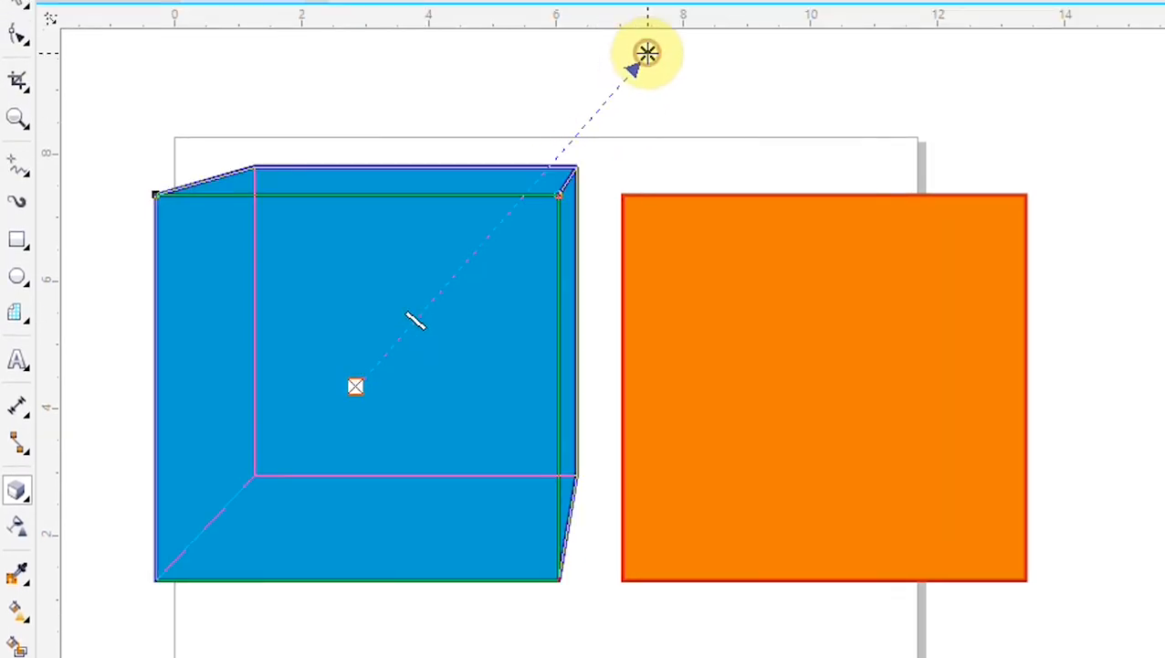
{"action": "left_click", "coordinate": [849, 312]}
{"action": "left_click", "coordinate": [359, 260]}
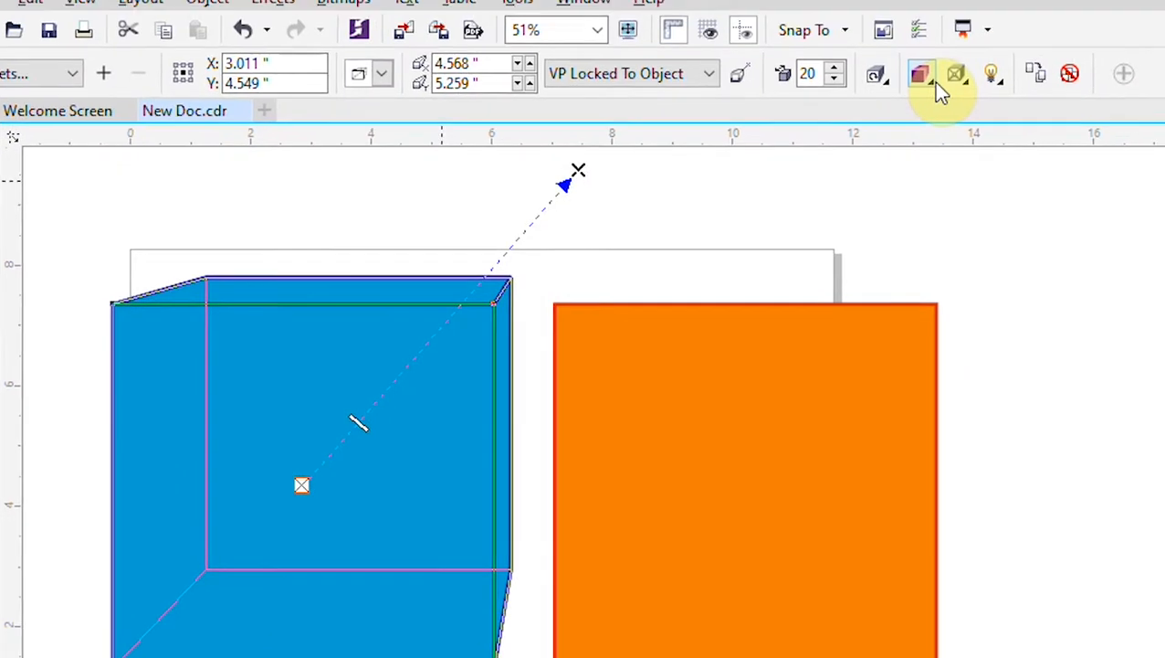
- Apply color shading to the blue square's extrusion and add light 1 at the upper-right front with an intensity of 100
{"action": "left_click", "coordinate": [1016, 0]}
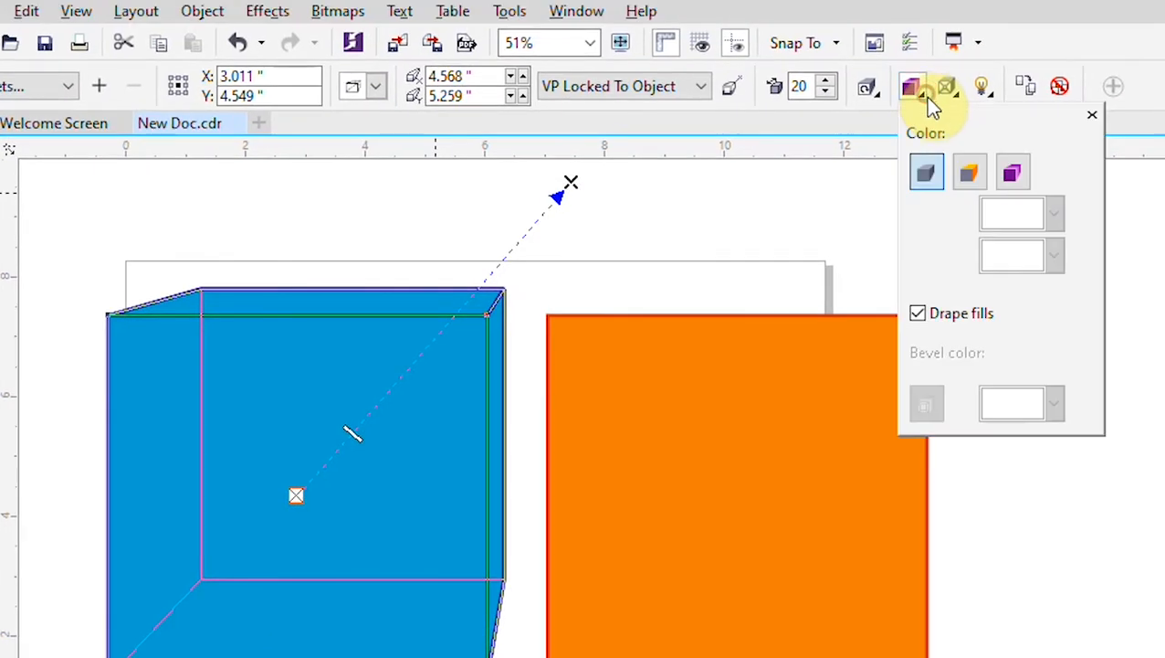
{"action": "left_click", "coordinate": [1016, 179]}
{"action": "left_click", "coordinate": [991, 94]}
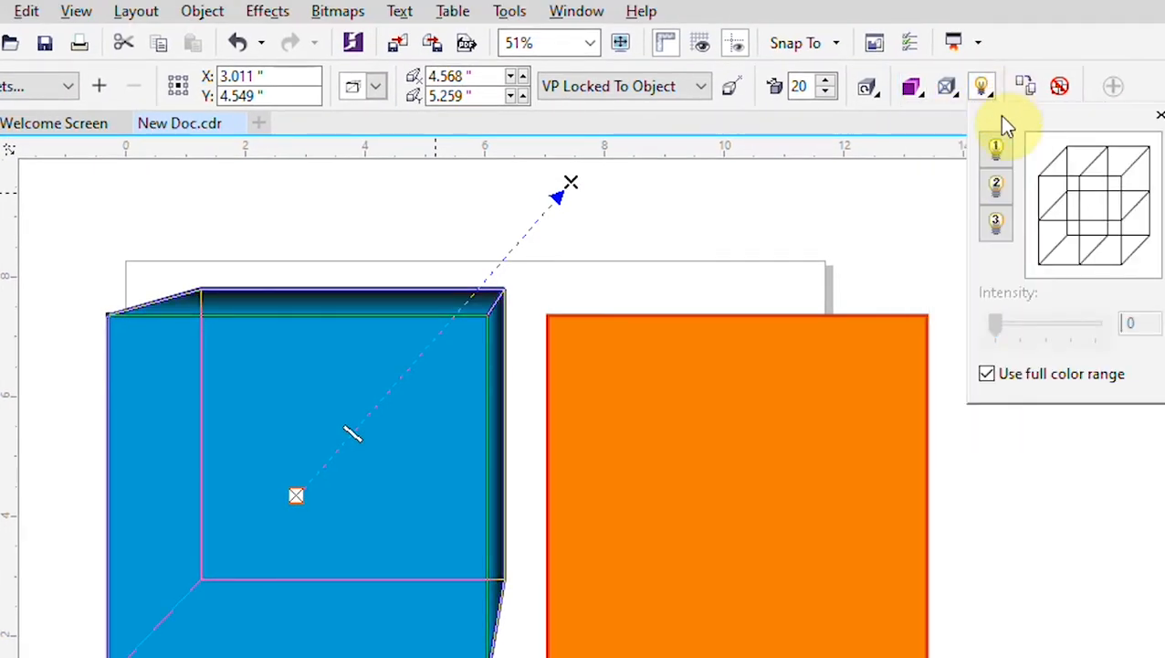
{"action": "left_click", "coordinate": [995, 148]}
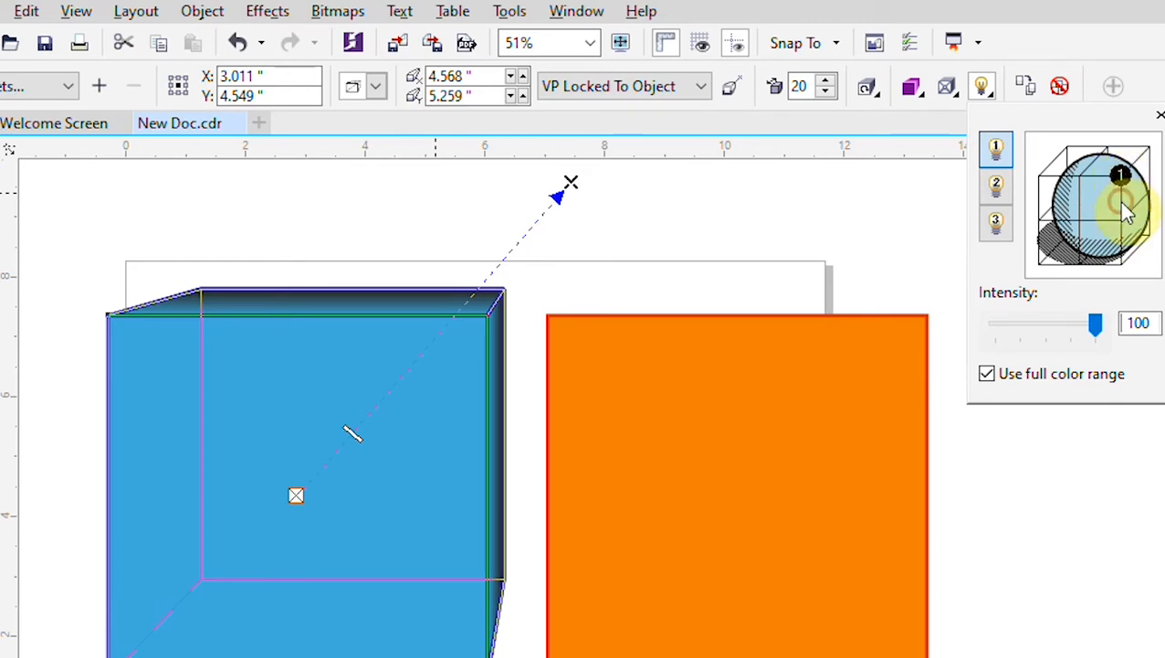
{"action": "left_click", "coordinate": [1080, 222]}
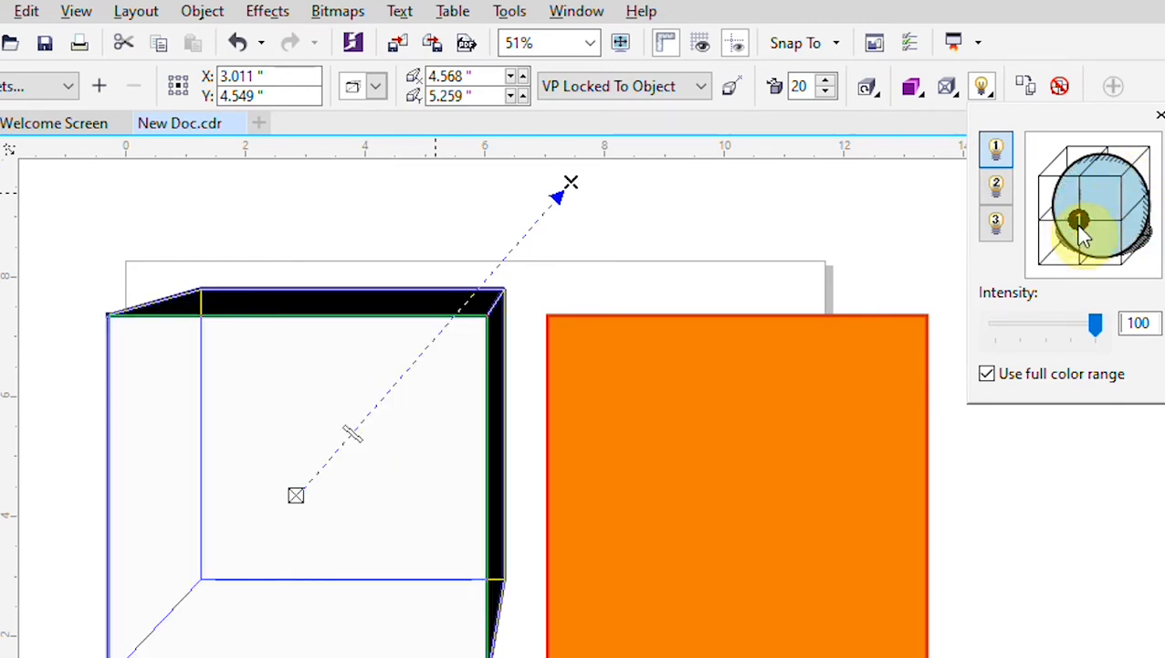
{"action": "left_click", "coordinate": [1124, 182]}
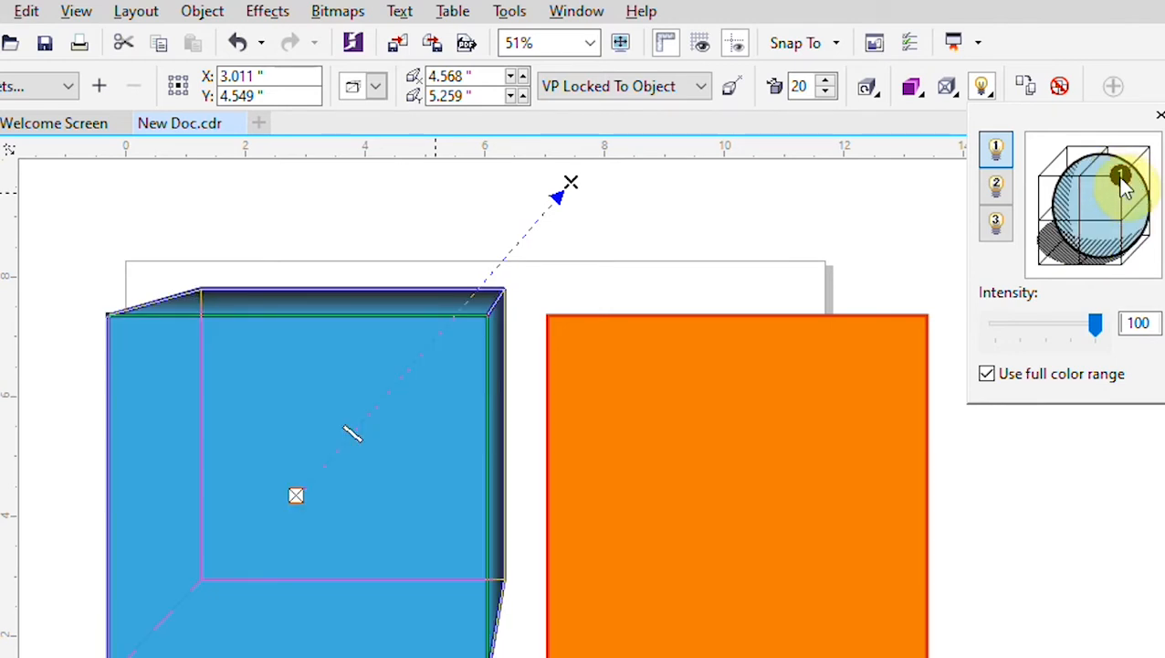
{"action": "left_click", "coordinate": [927, 217]}
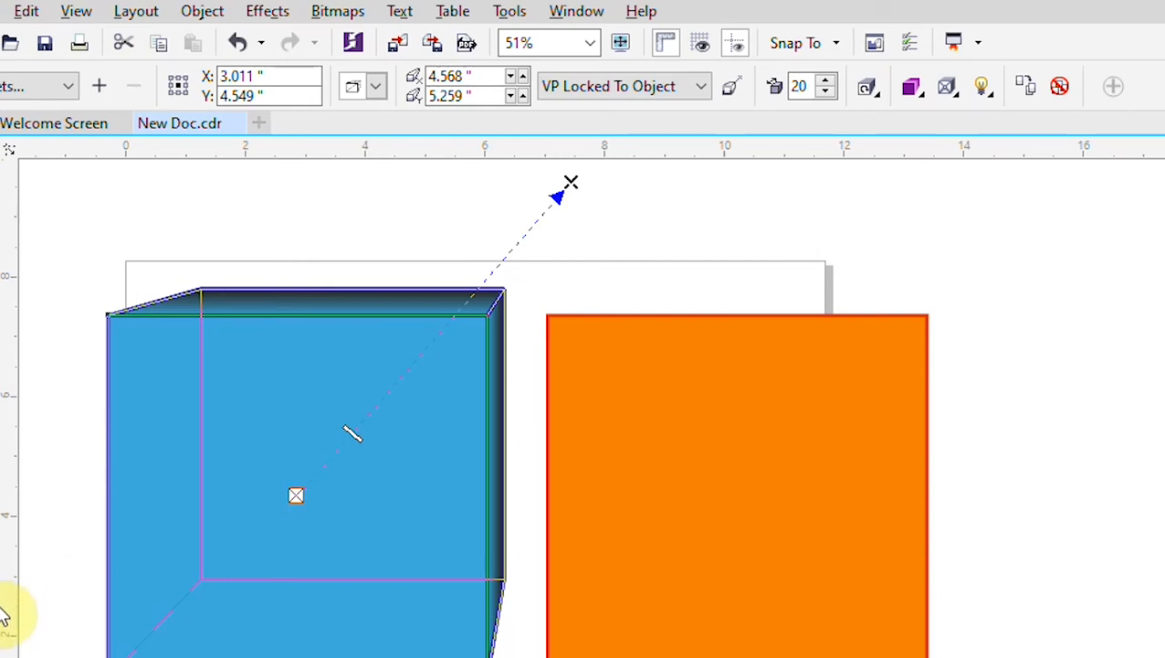
{"action": "left_click", "coordinate": [16, 447]}
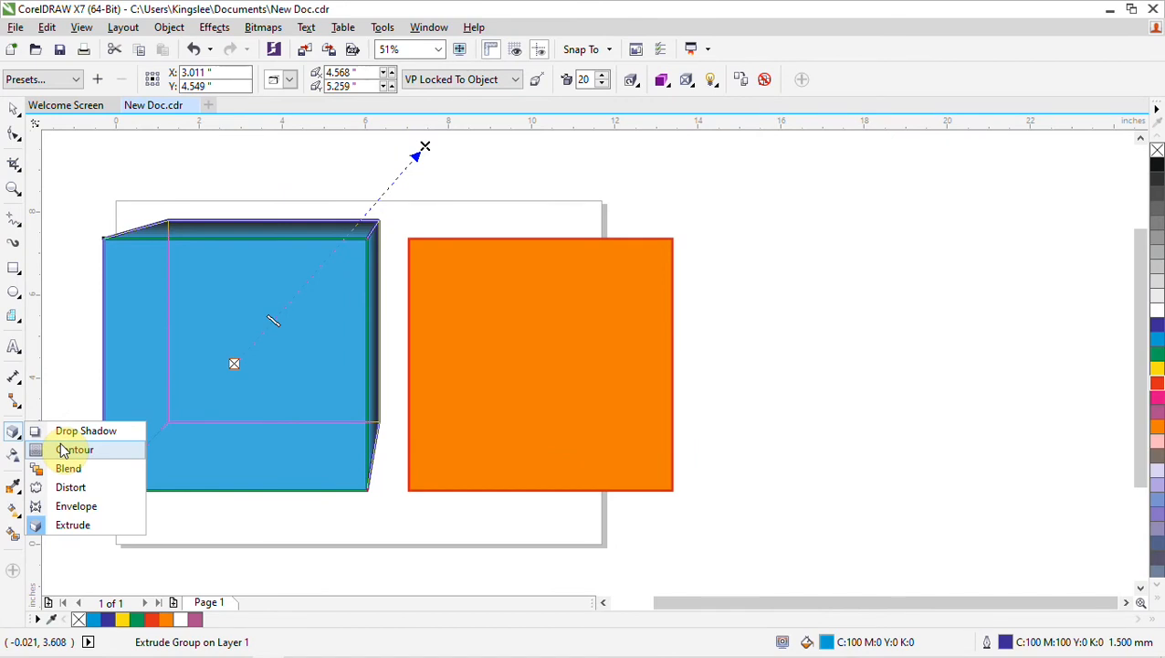
{"action": "left_click", "coordinate": [306, 403]}
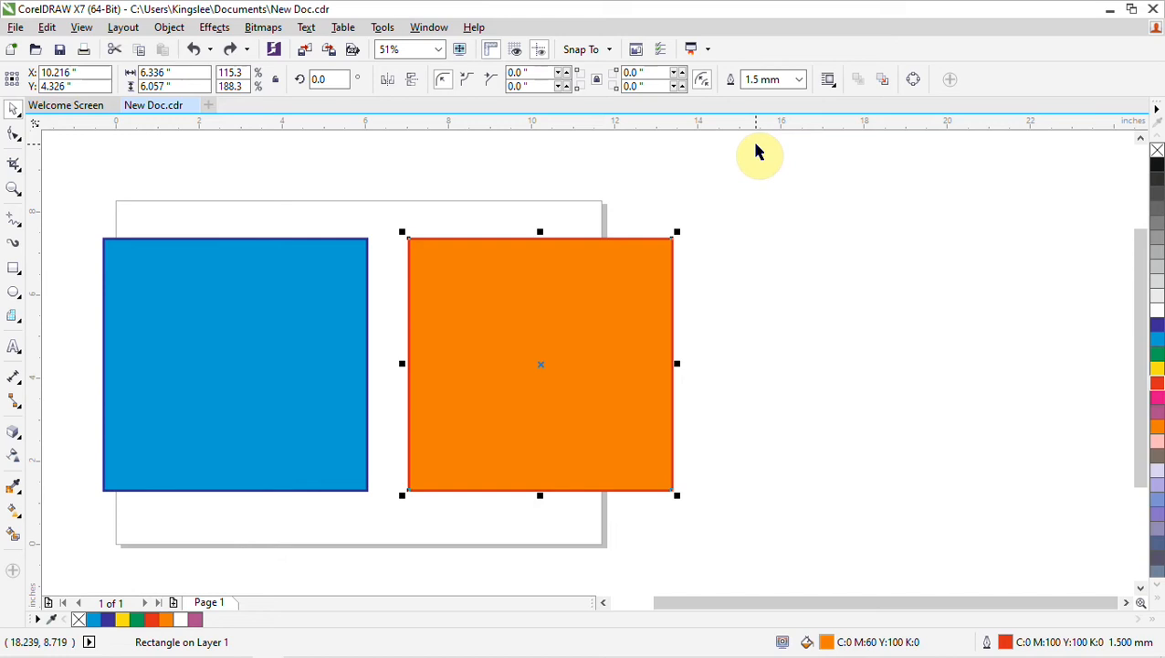
- Give the orange square a light turquoise outline (C:60 M:0 Y:20 K:0) with rounded corners, a dashed line style and arrowheads at both ends
{"action": "key", "text": "F12"}
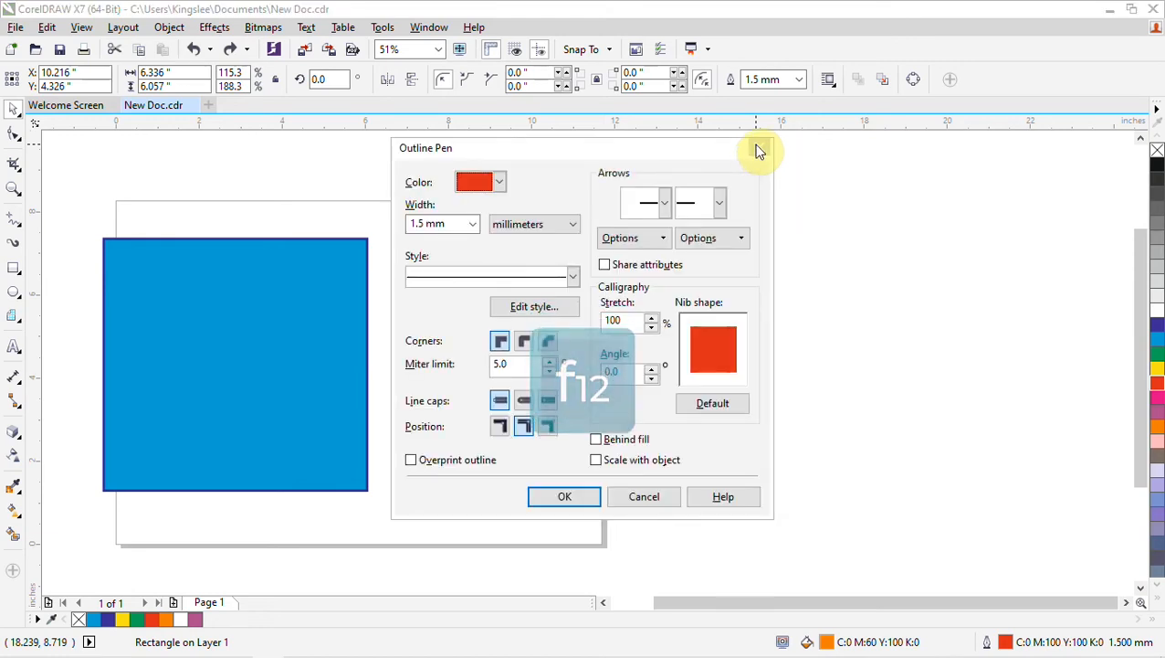
{"action": "left_click", "coordinate": [500, 184]}
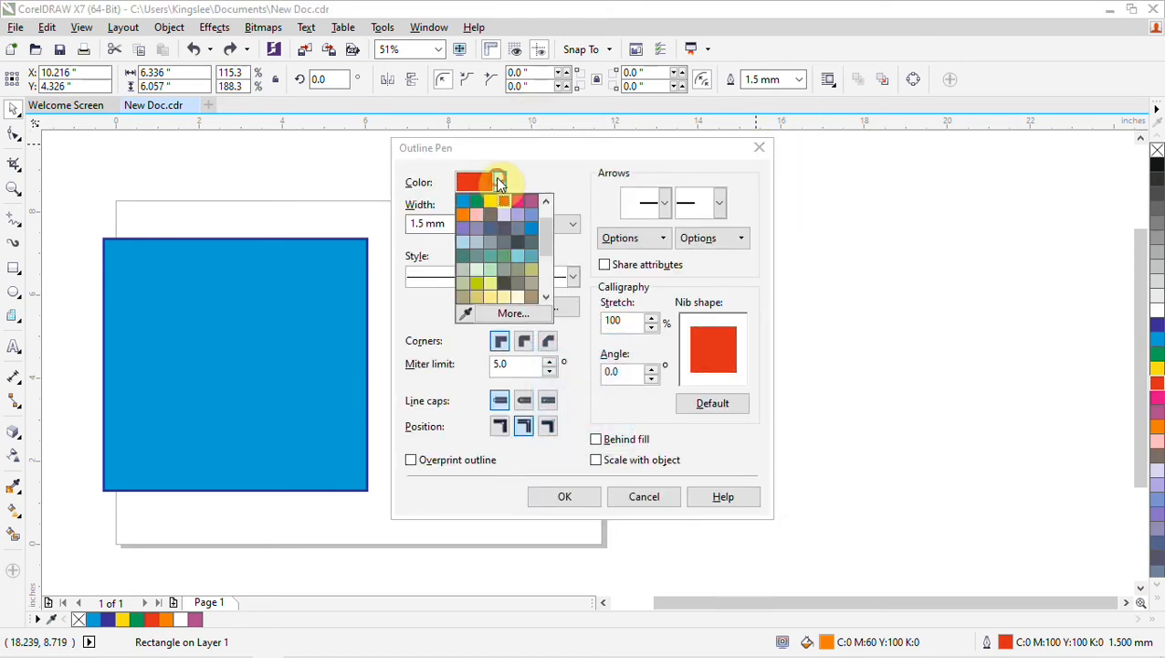
{"action": "left_click", "coordinate": [516, 258]}
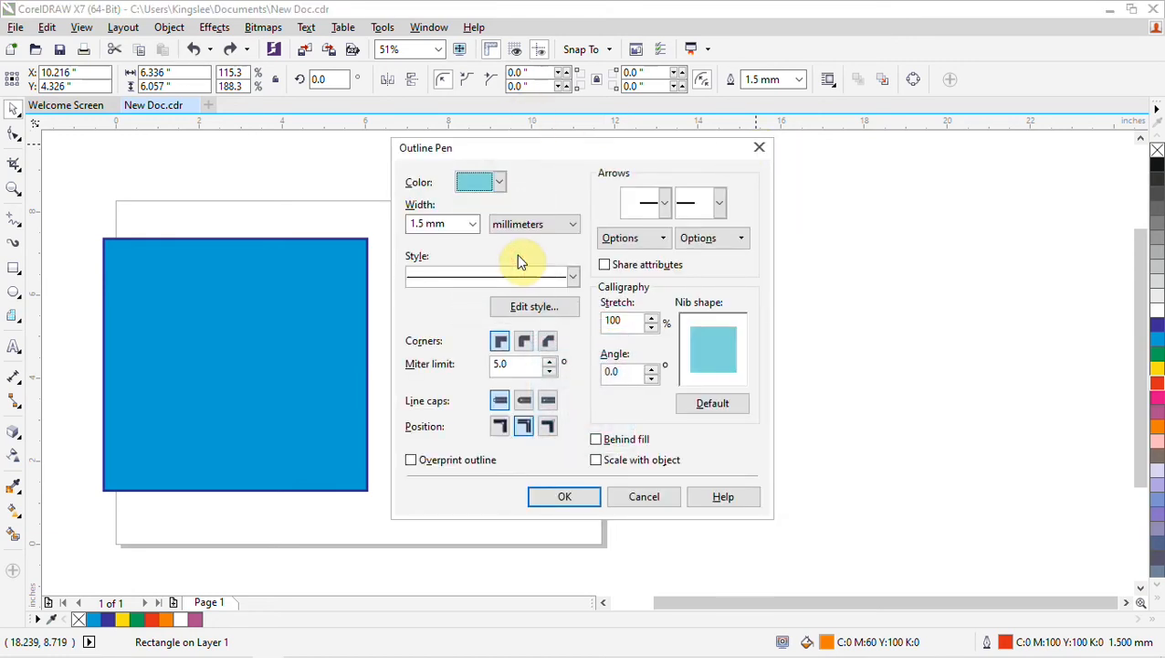
{"action": "left_click", "coordinate": [525, 353]}
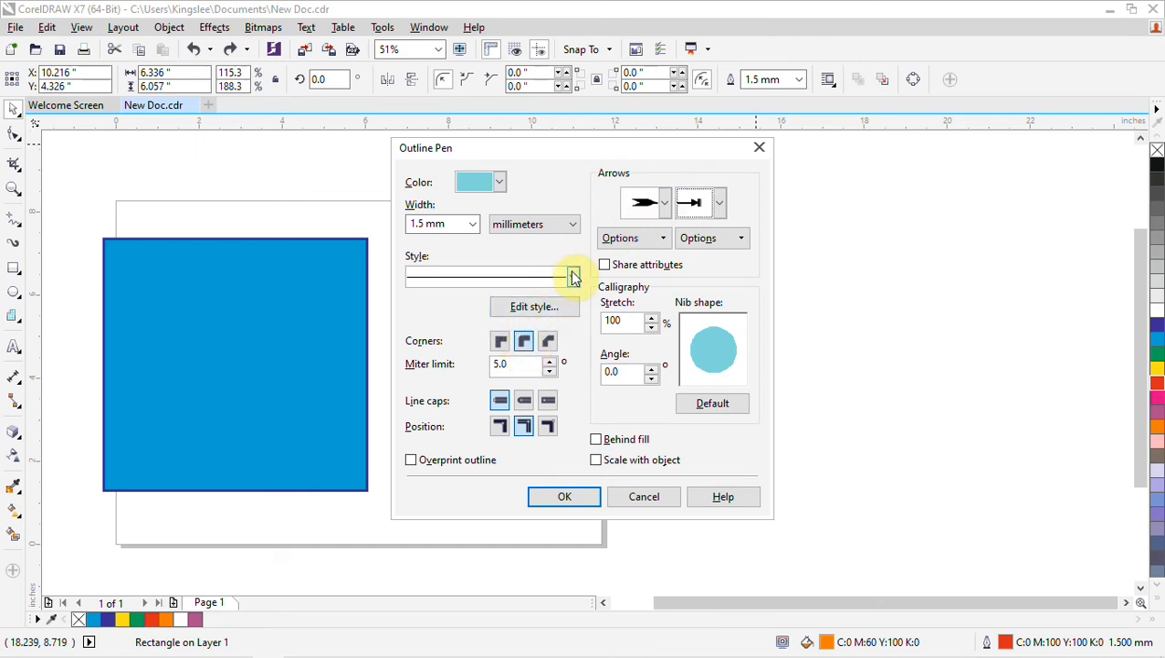
{"action": "left_click", "coordinate": [574, 277]}
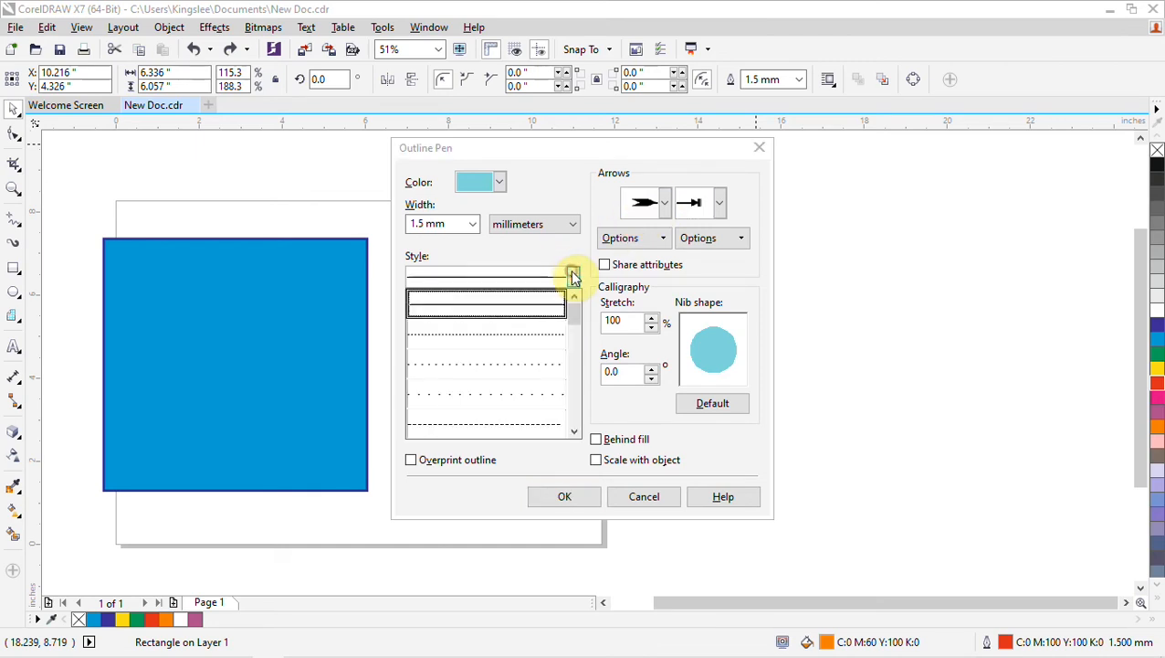
{"action": "left_click", "coordinate": [492, 430]}
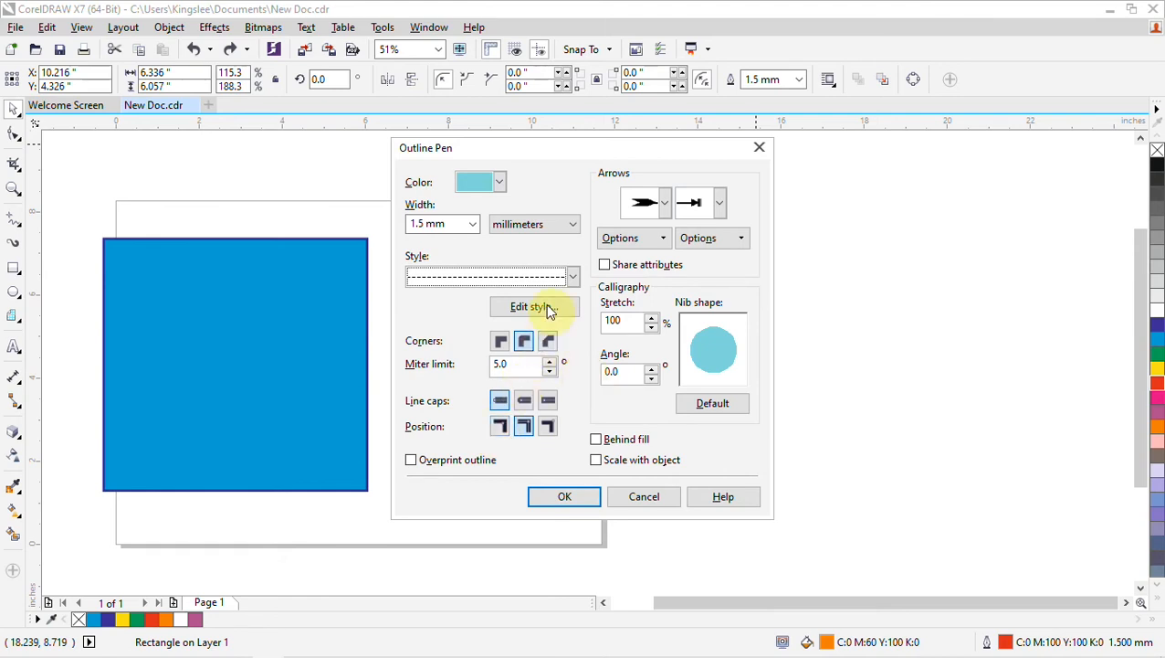
{"action": "left_click", "coordinate": [555, 500]}
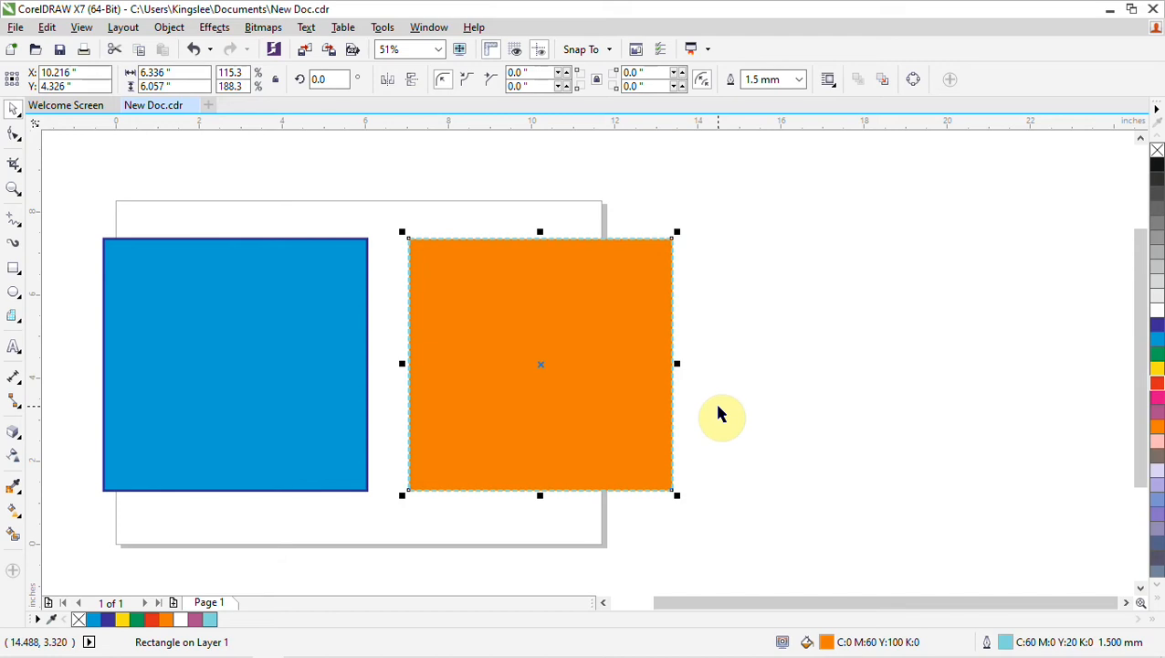
- Change the orange square to a uniform dark blue fill of C 99, M 77, Y 10, K 42
{"action": "key", "text": "F11"}
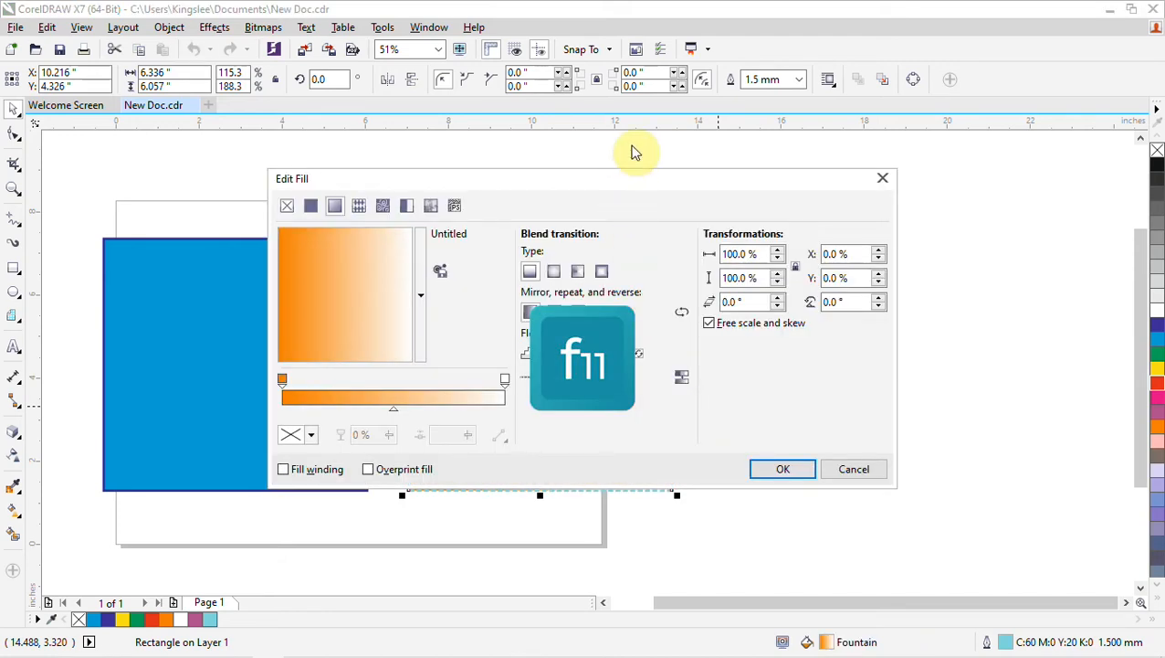
{"action": "left_click_drag", "start_coordinate": [632, 182], "coordinate": [455, 86]}
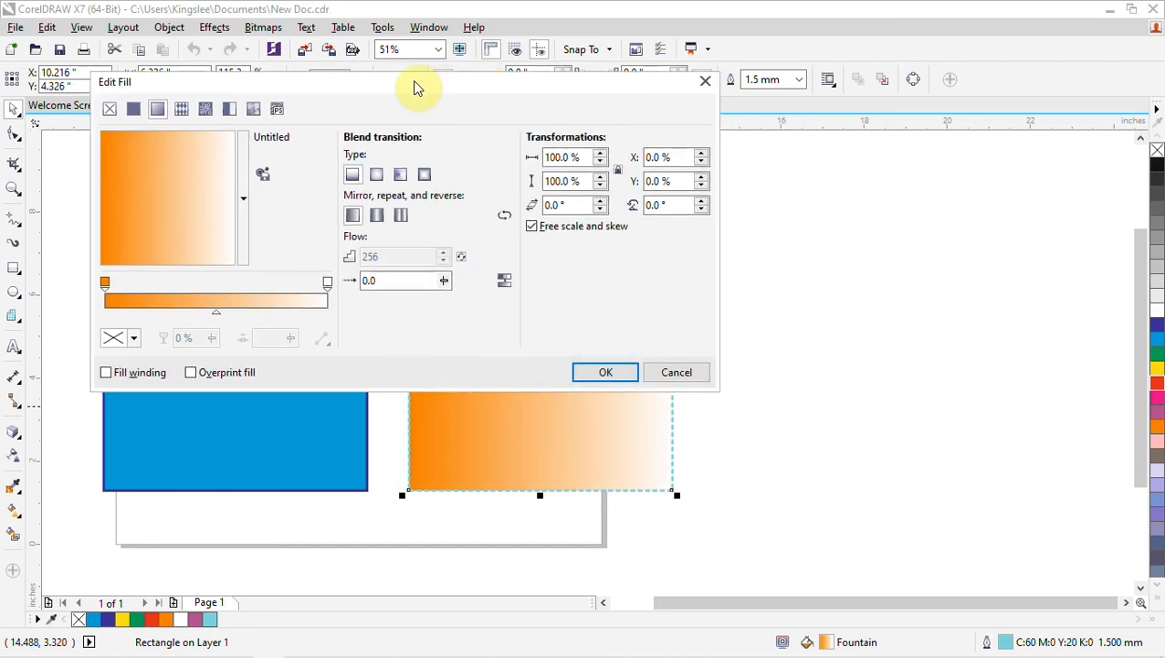
{"action": "left_click", "coordinate": [132, 110]}
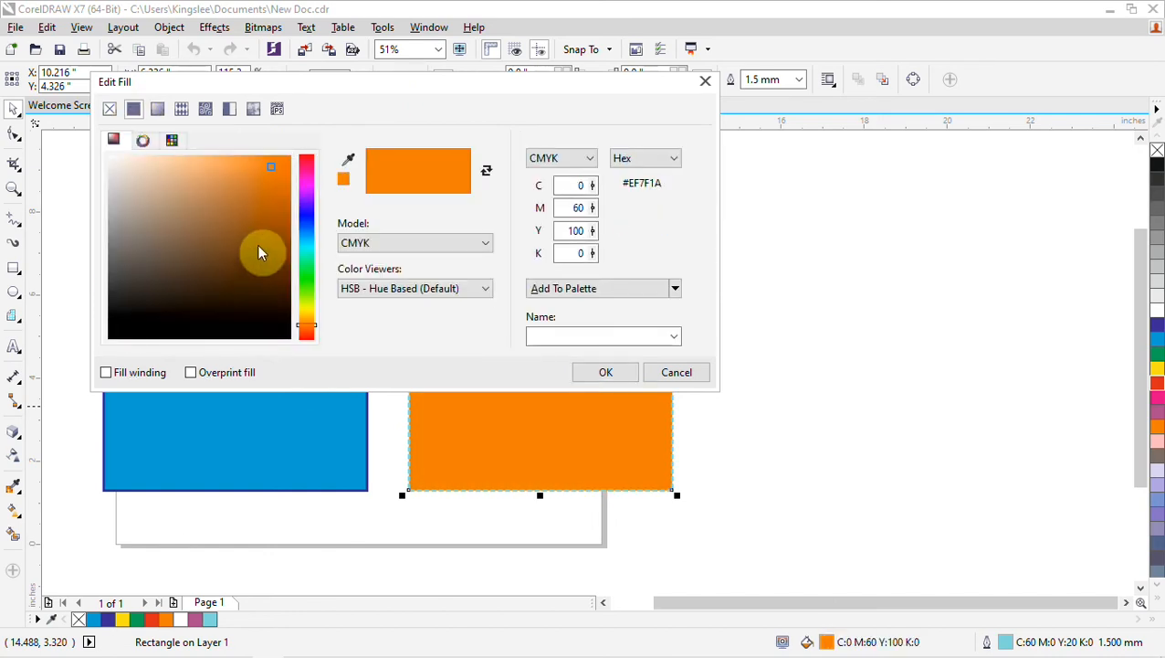
{"action": "left_click", "coordinate": [254, 198]}
{"action": "left_click", "coordinate": [304, 226]}
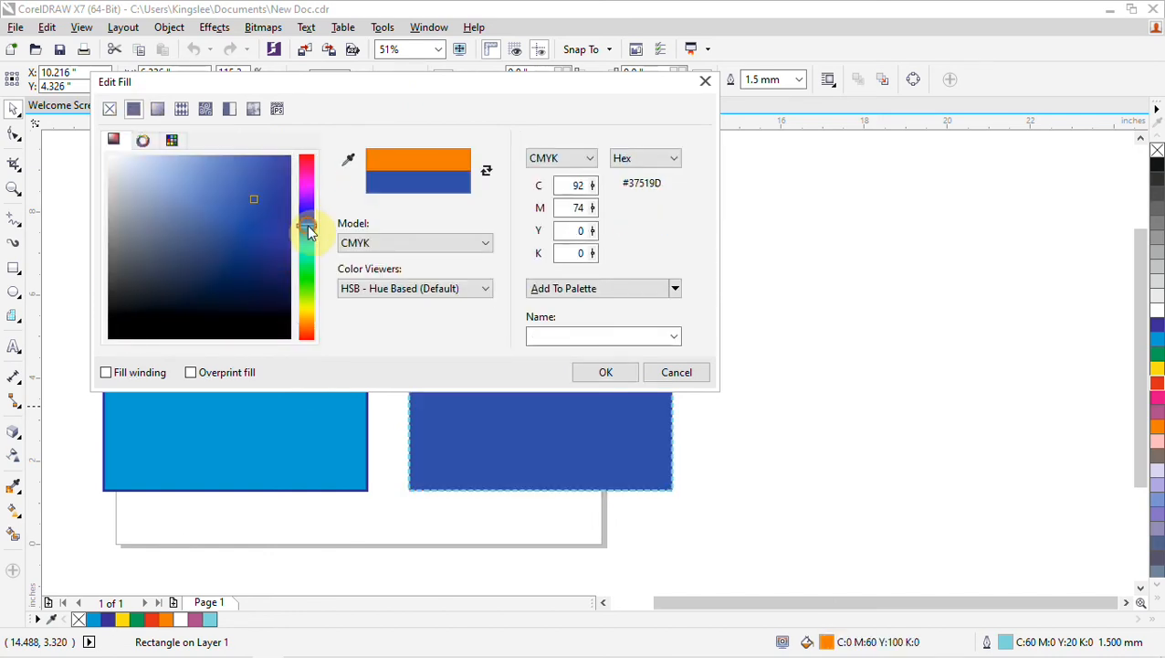
{"action": "left_click", "coordinate": [224, 171]}
{"action": "left_click", "coordinate": [200, 176]}
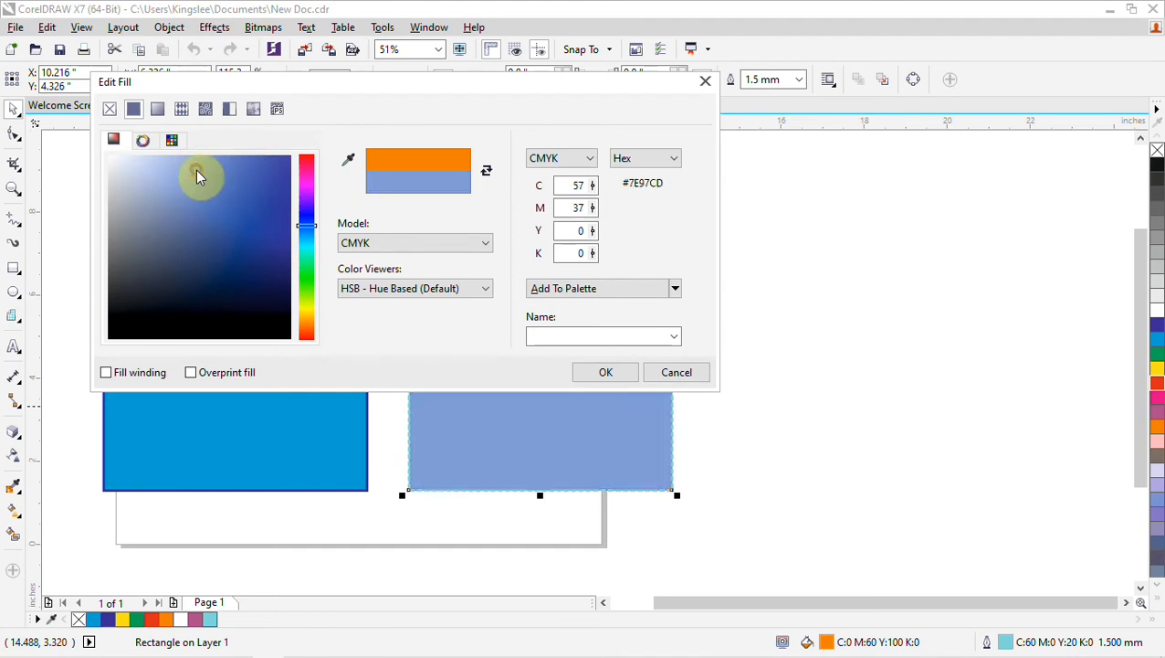
{"action": "left_click", "coordinate": [156, 174]}
{"action": "left_click", "coordinate": [227, 265]}
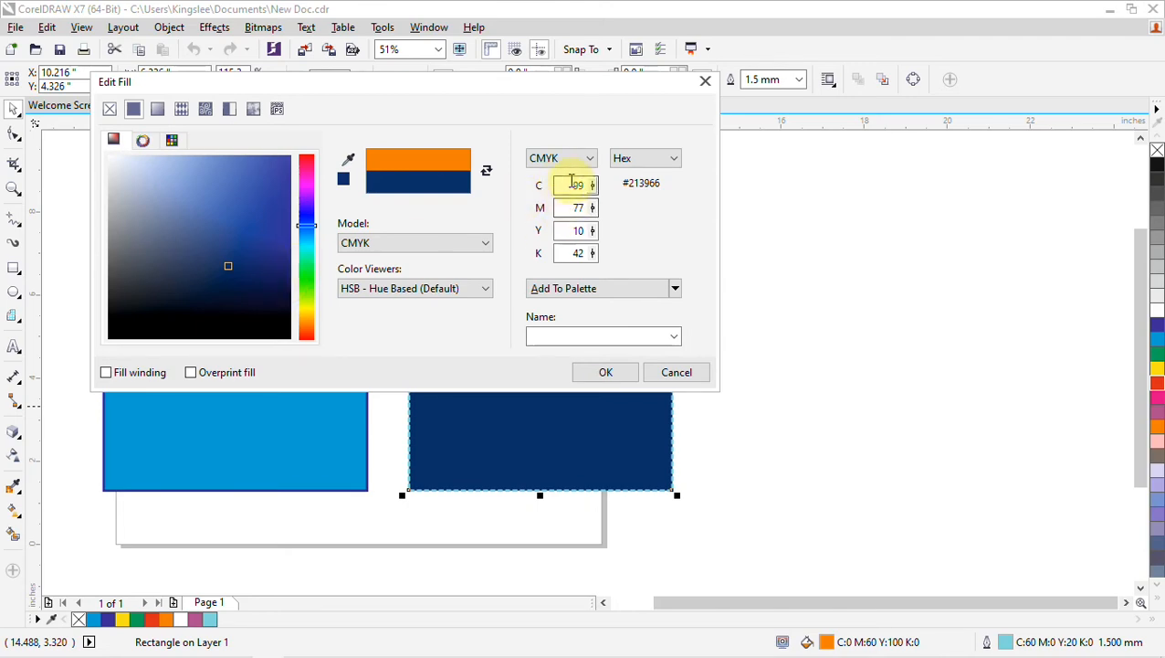
- Switch the dark blue square's fill to the RGB color model, set red to 55 and apply the fill
{"action": "left_click_drag", "start_coordinate": [569, 185], "coordinate": [599, 219]}
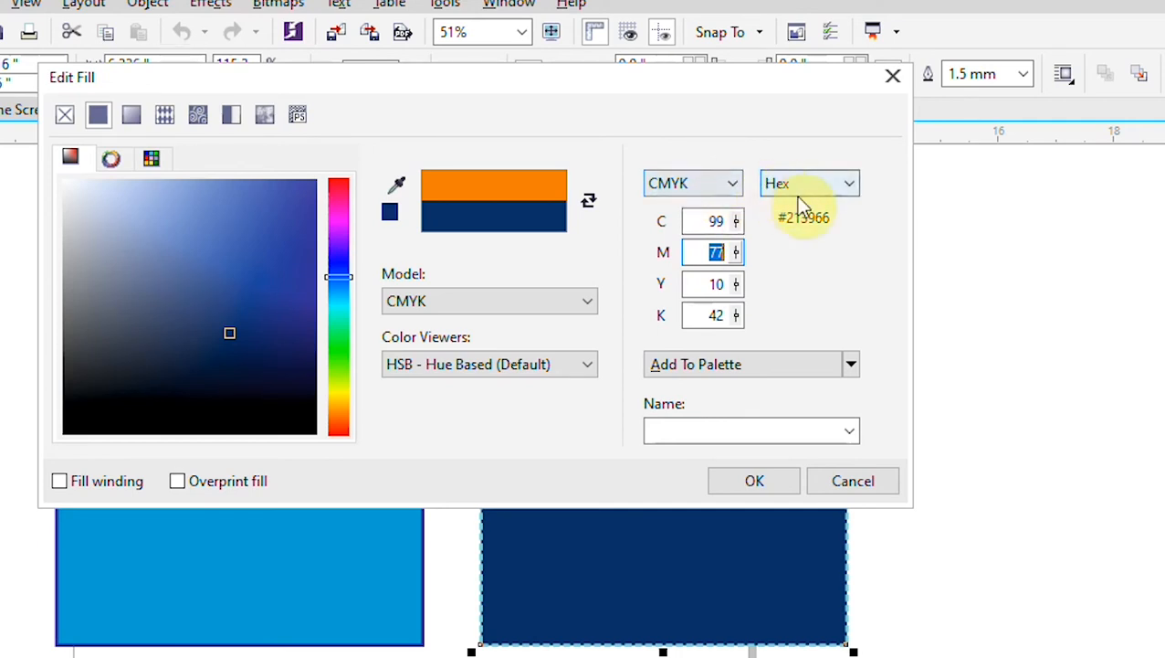
{"action": "left_click_drag", "start_coordinate": [795, 219], "coordinate": [829, 218]}
{"action": "left_click", "coordinate": [718, 183]}
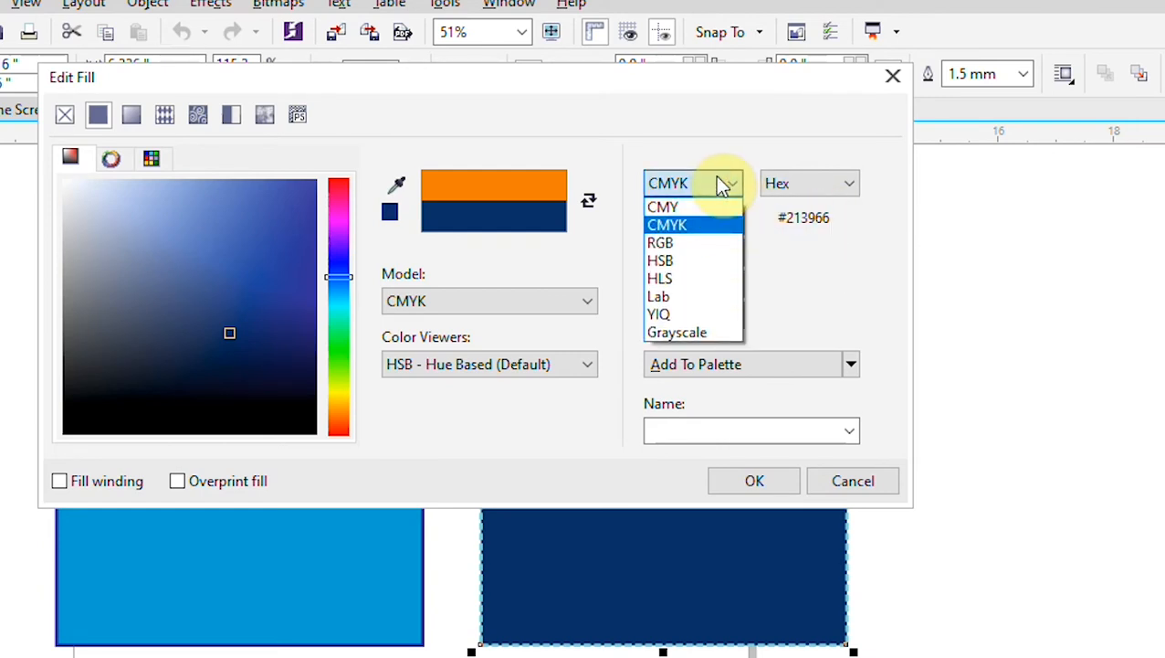
{"action": "left_click", "coordinate": [685, 243]}
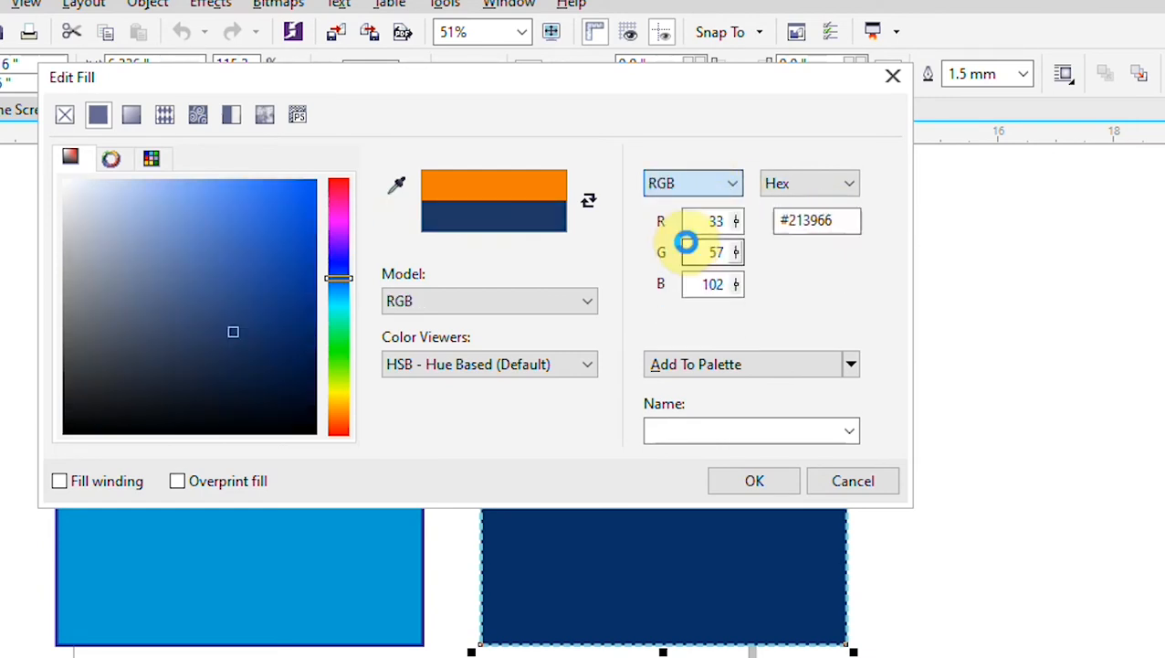
{"action": "double_click", "coordinate": [704, 228]}
{"action": "type", "text": "55"}
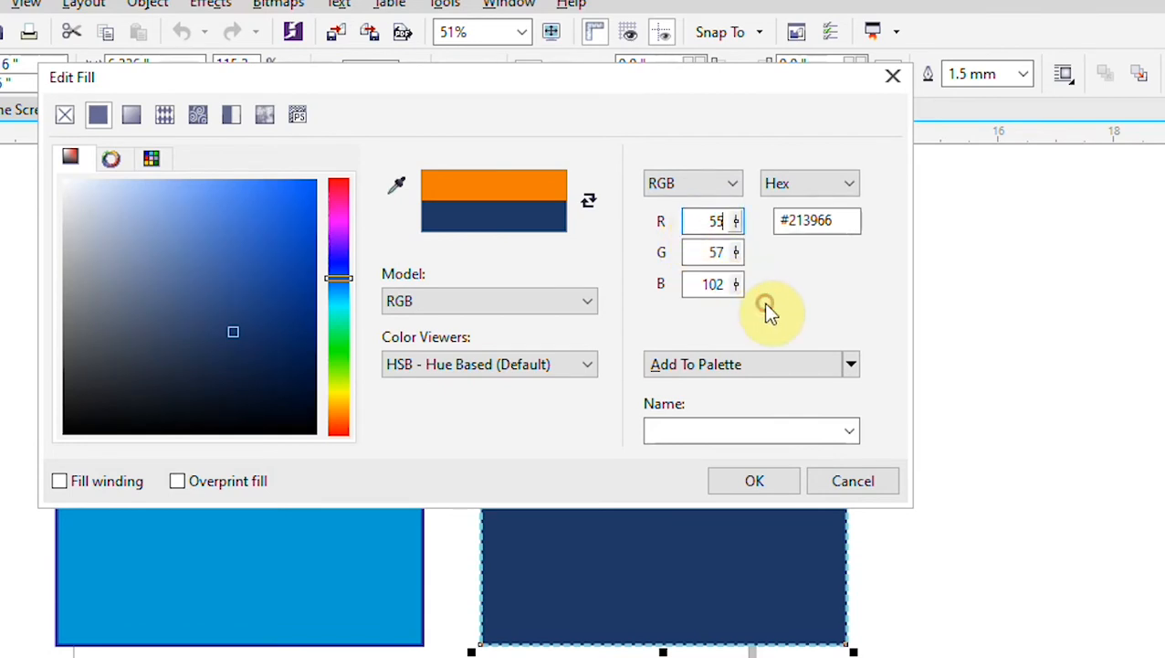
{"action": "key", "text": "Return"}
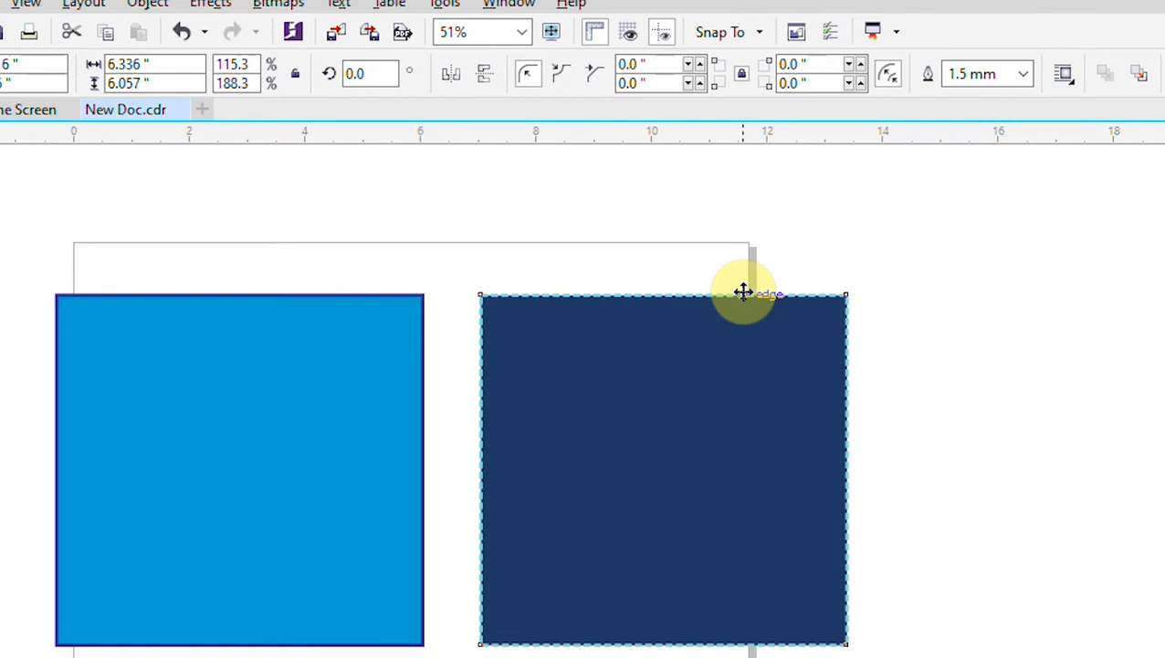
- Switch the dark blue square to a dark-blue-to-white fountain fill and set its type to rectangular
{"action": "key", "text": "F11"}
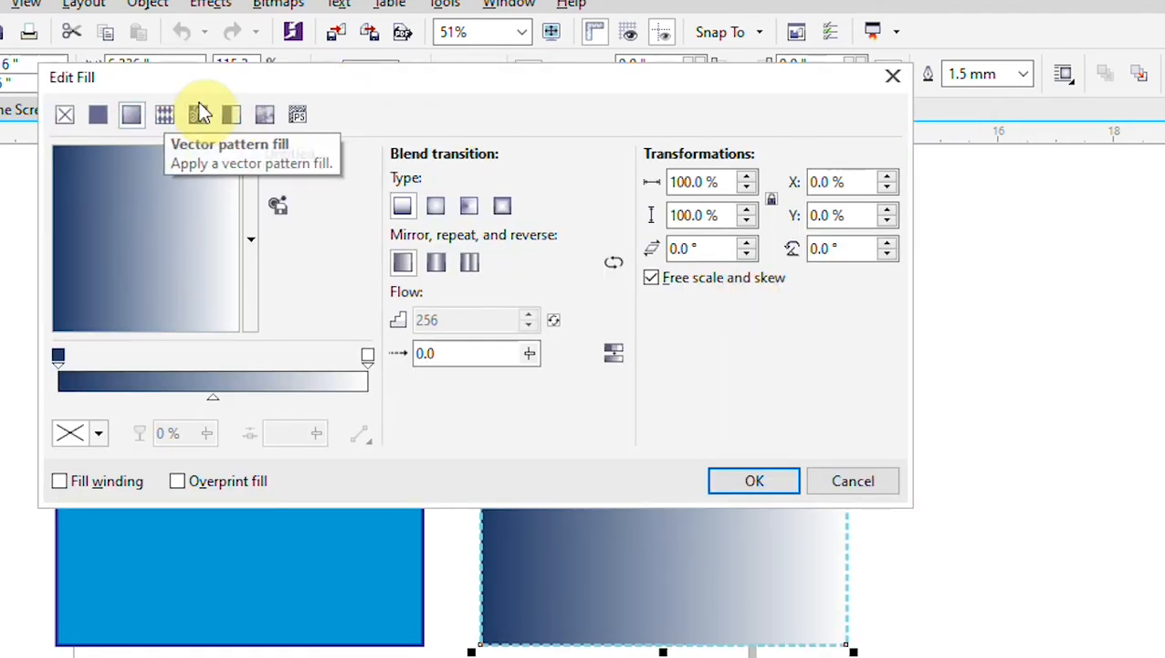
{"action": "left_click", "coordinate": [435, 208]}
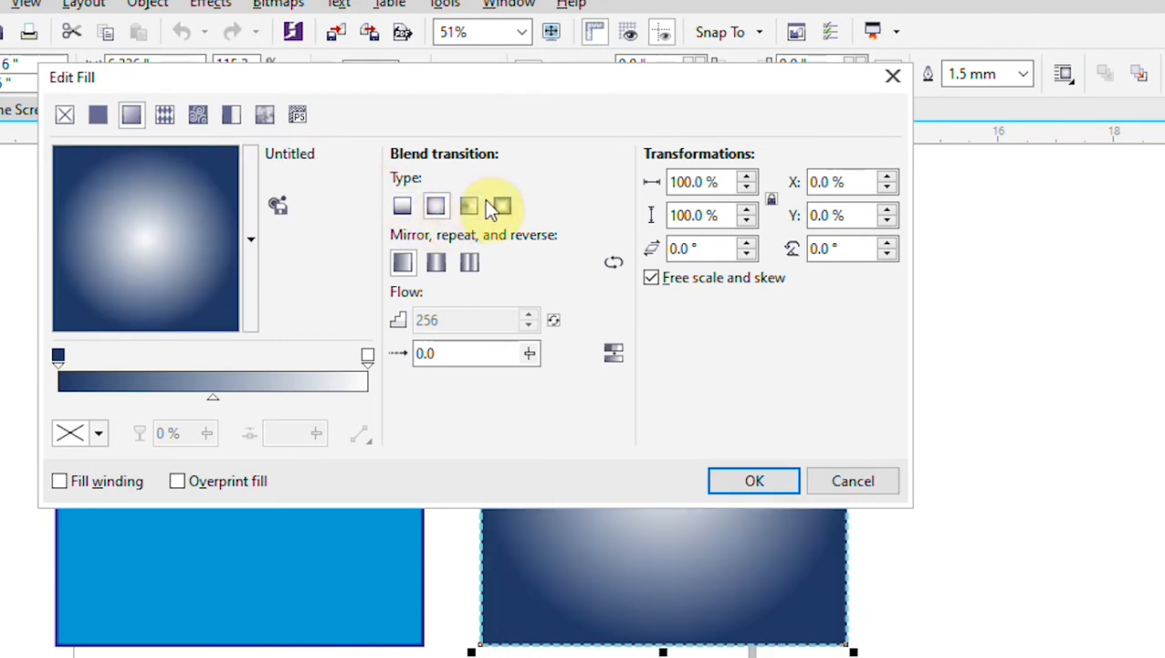
{"action": "left_click", "coordinate": [473, 204]}
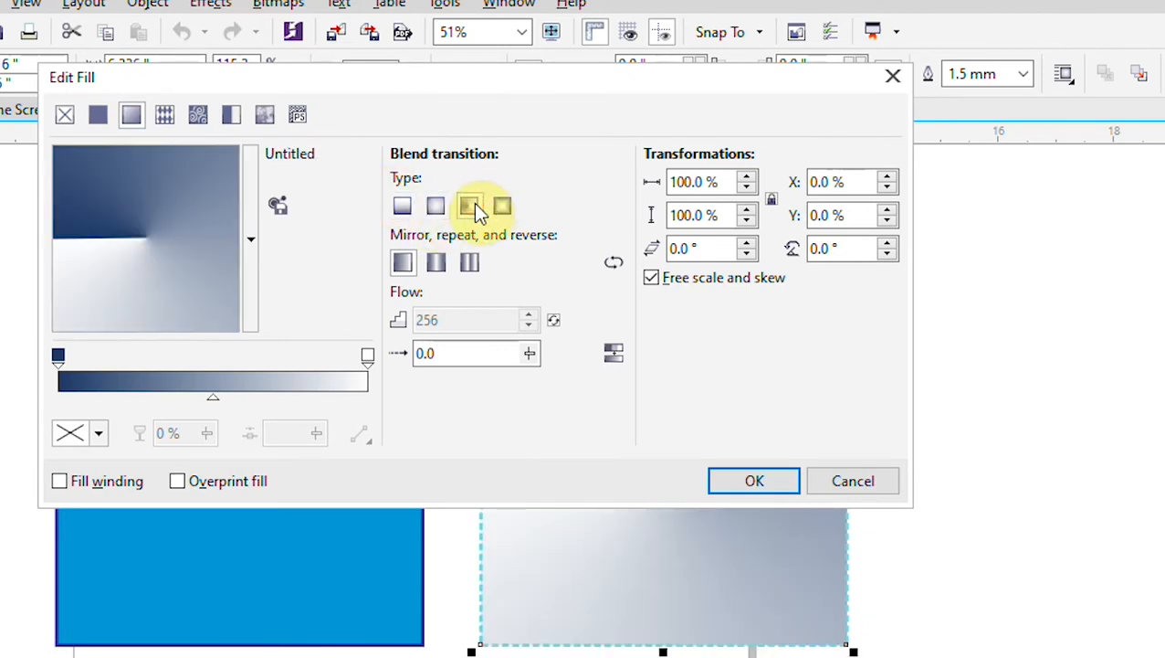
{"action": "left_click", "coordinate": [499, 208]}
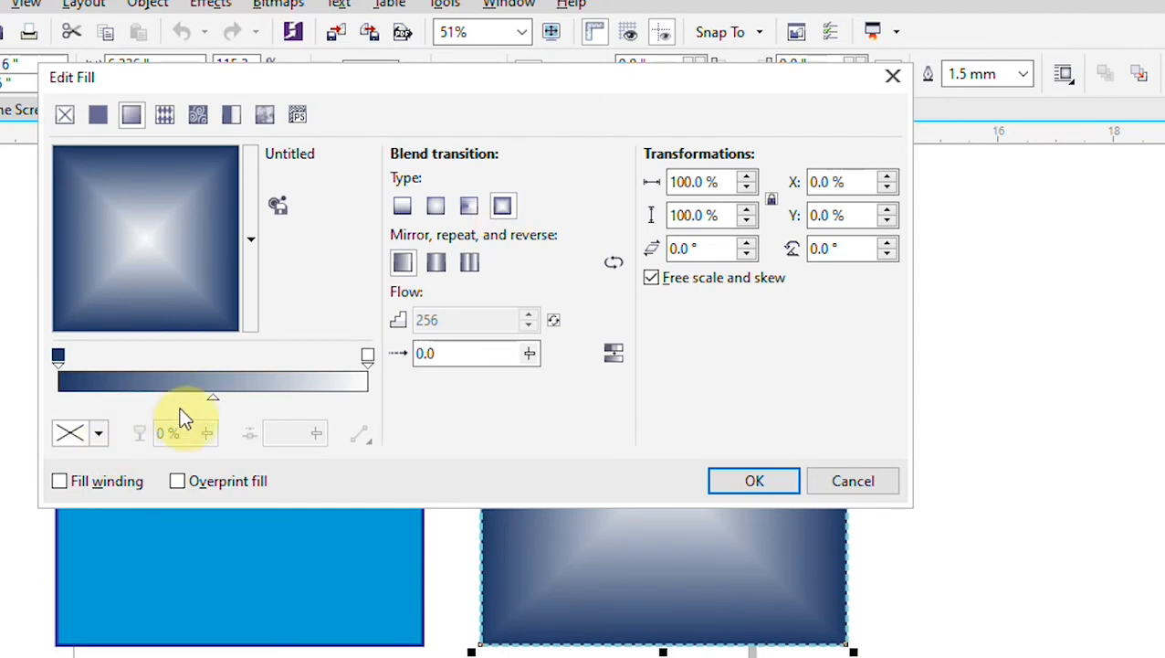
- Add a colour node at 40% of the square's gradient and colour it mauve
{"action": "double_click", "coordinate": [180, 380]}
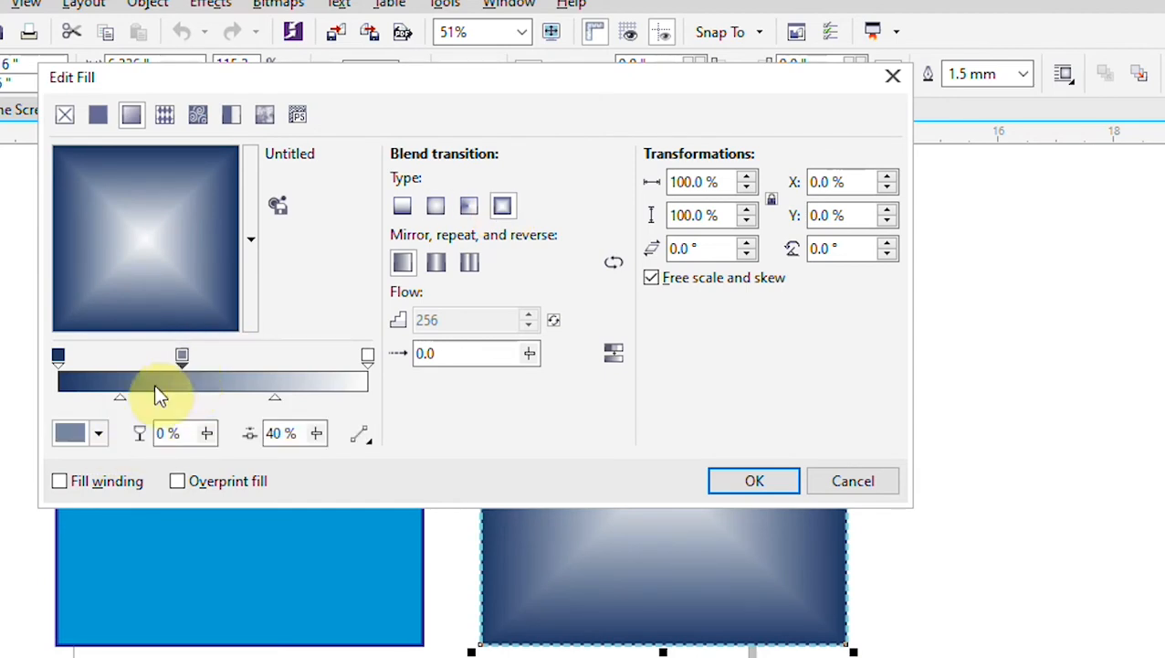
{"action": "left_click", "coordinate": [98, 435]}
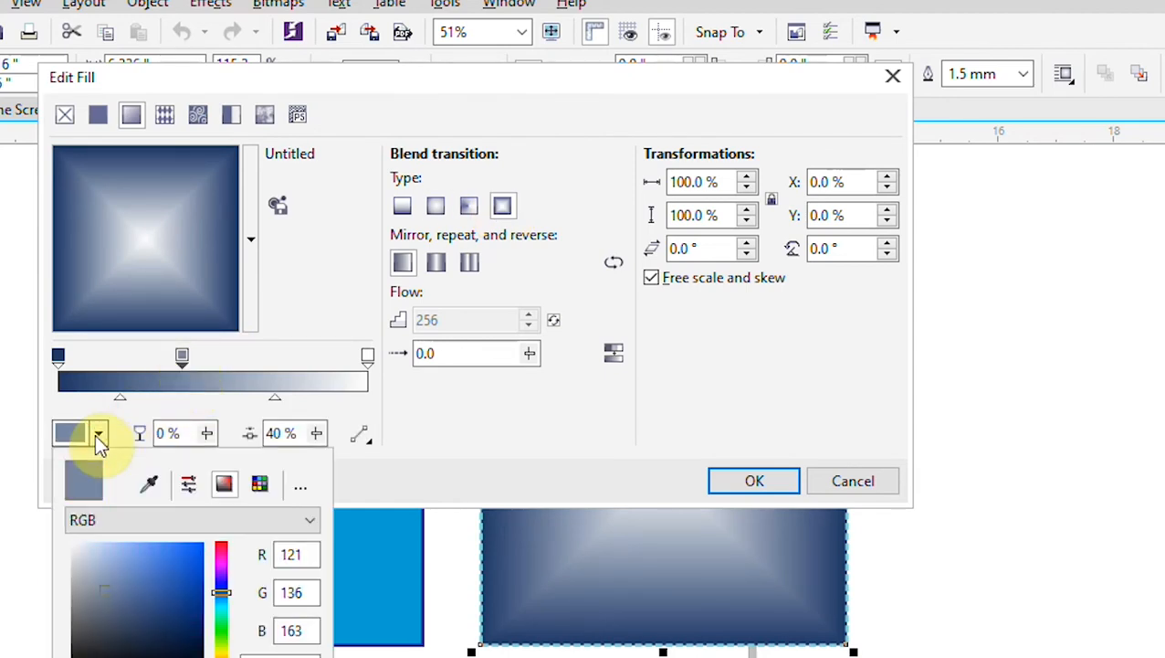
{"action": "left_click", "coordinate": [226, 576]}
- Recolour the gradient's white end node to light blue, C 70, M 20, Y 0, K 0
{"action": "left_click", "coordinate": [364, 347]}
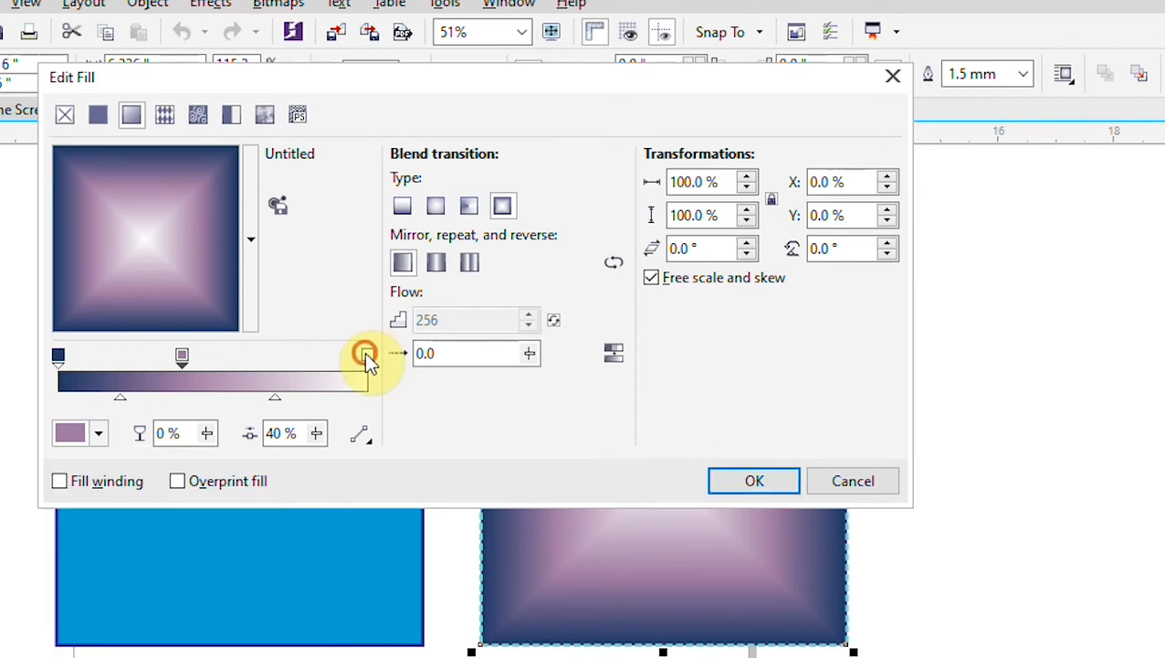
{"action": "left_click", "coordinate": [366, 352]}
{"action": "left_click", "coordinate": [98, 433]}
{"action": "left_click", "coordinate": [98, 433]}
{"action": "left_click", "coordinate": [97, 433]}
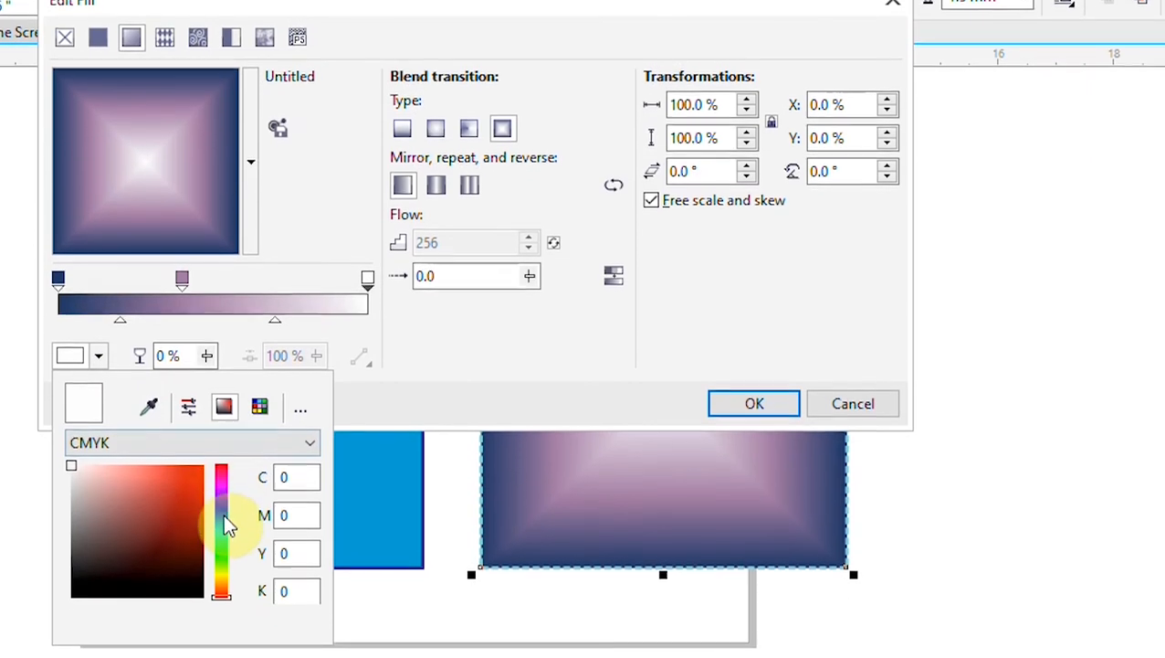
{"action": "left_click", "coordinate": [222, 599]}
{"action": "left_click", "coordinate": [167, 473]}
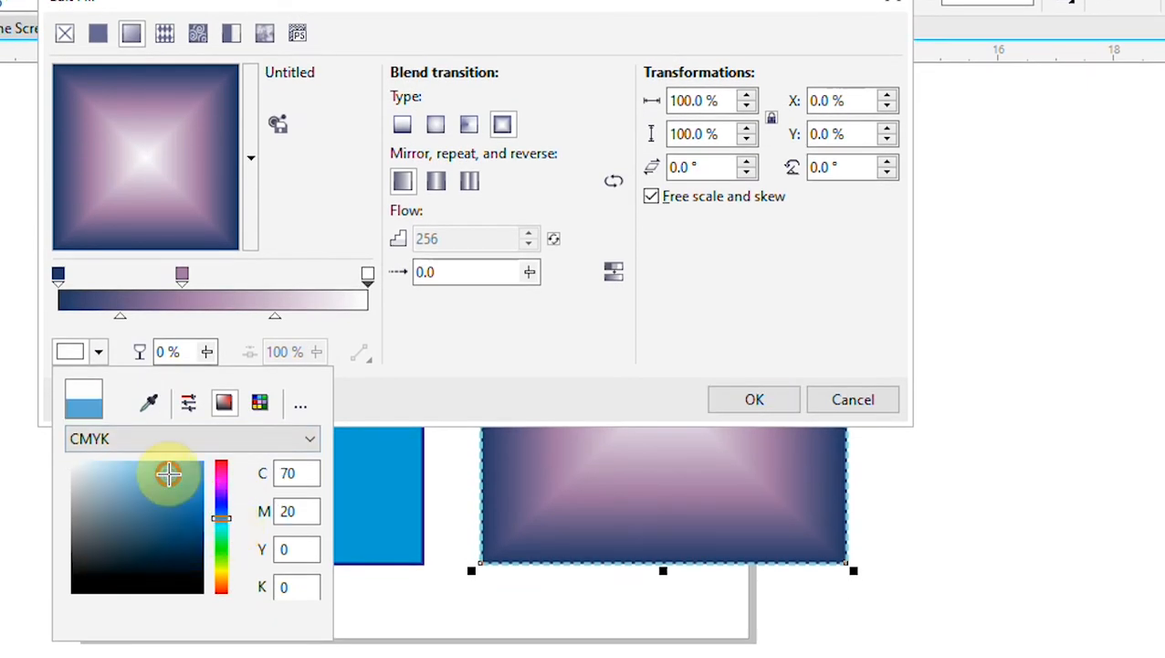
- Add a bright red colour node at 68% of the gradient and apply the fill as a linear fountain fill
{"action": "left_click", "coordinate": [270, 279]}
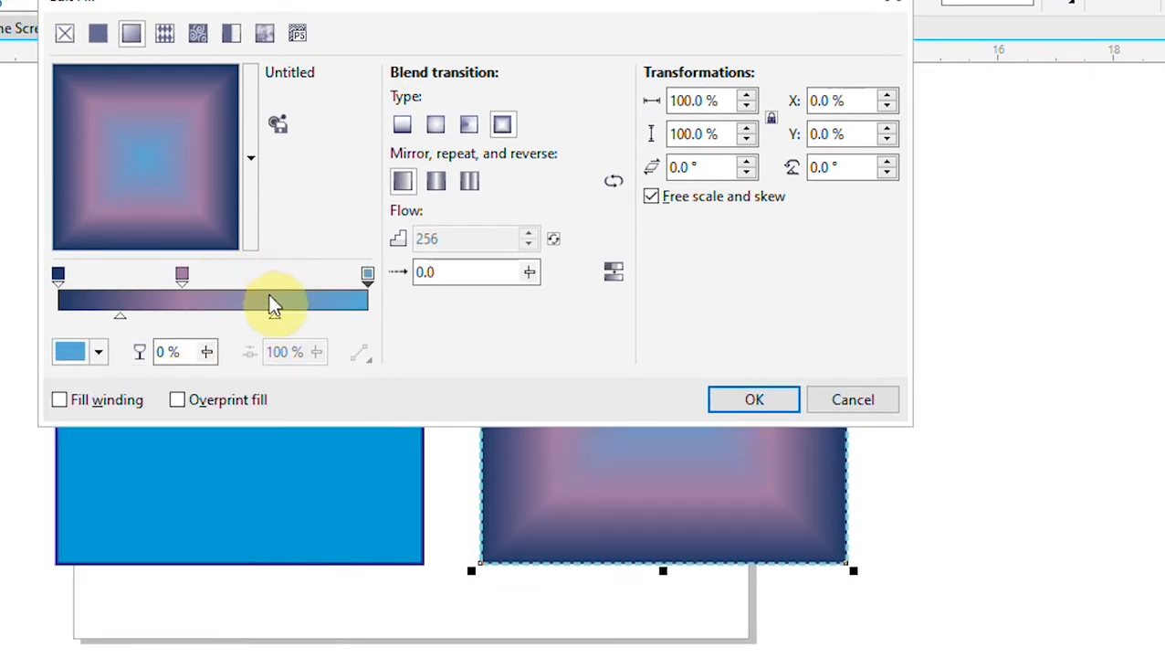
{"action": "double_click", "coordinate": [268, 279]}
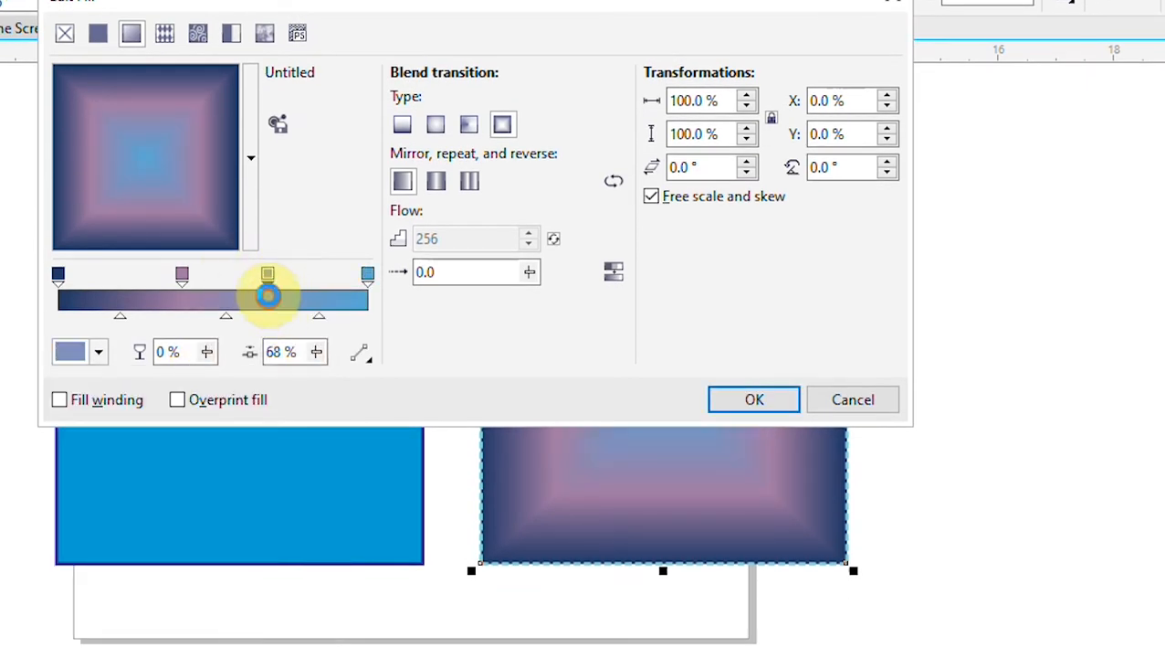
{"action": "left_click", "coordinate": [100, 353]}
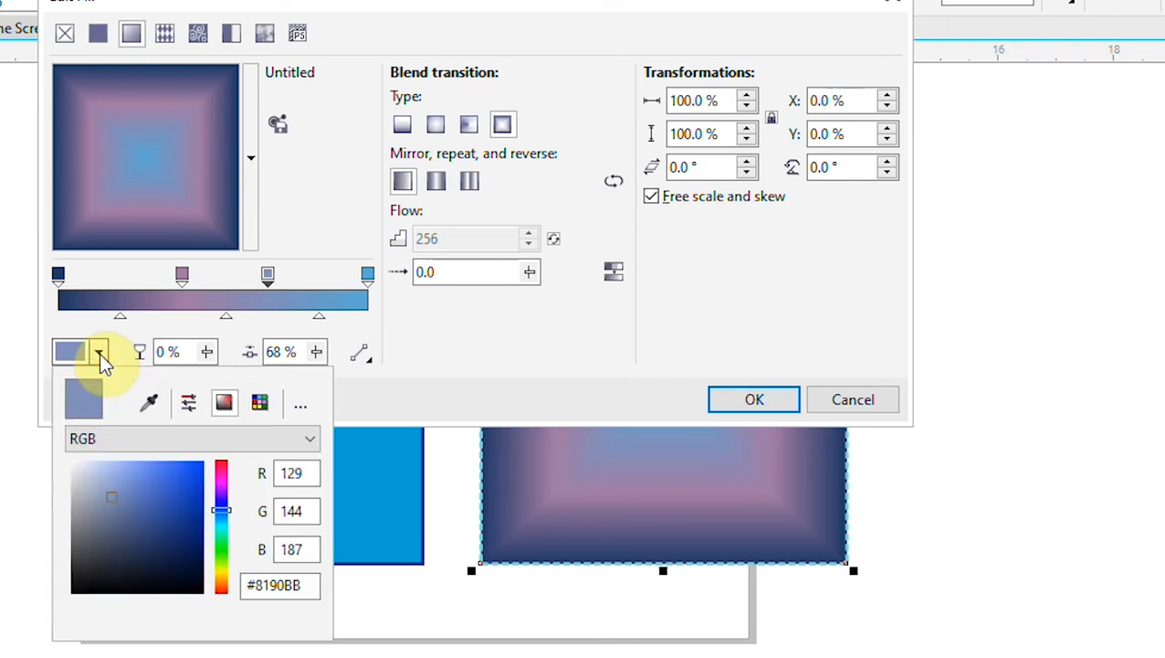
{"action": "left_click", "coordinate": [220, 464]}
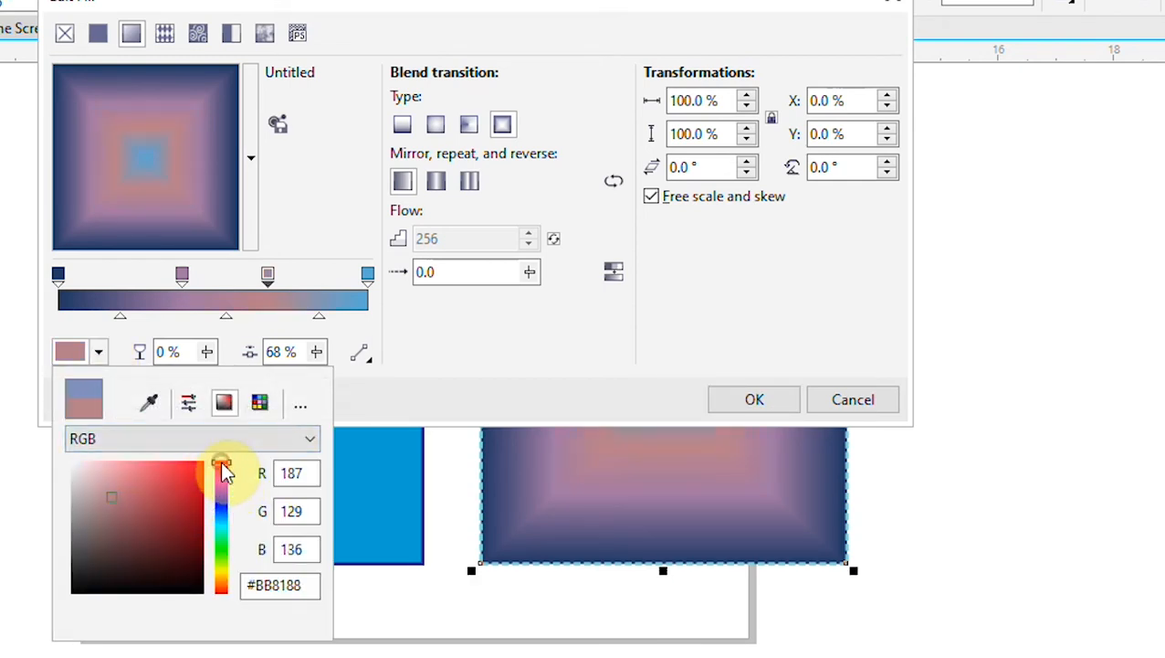
{"action": "left_click", "coordinate": [193, 467]}
{"action": "left_click", "coordinate": [299, 196]}
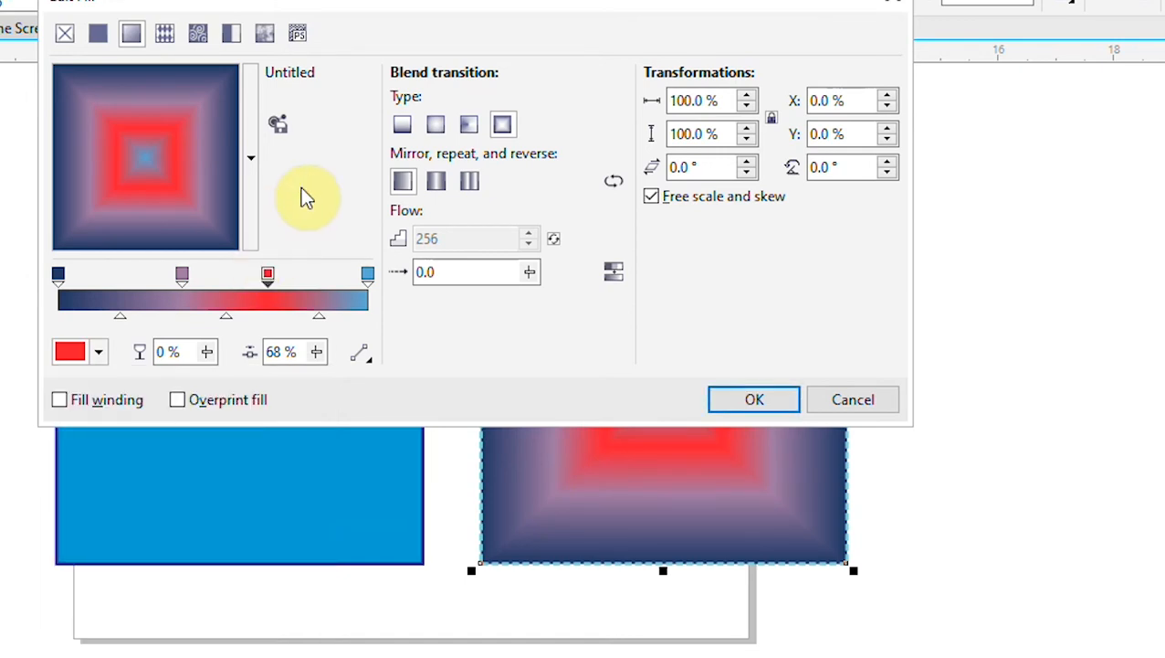
{"action": "left_click", "coordinate": [403, 125]}
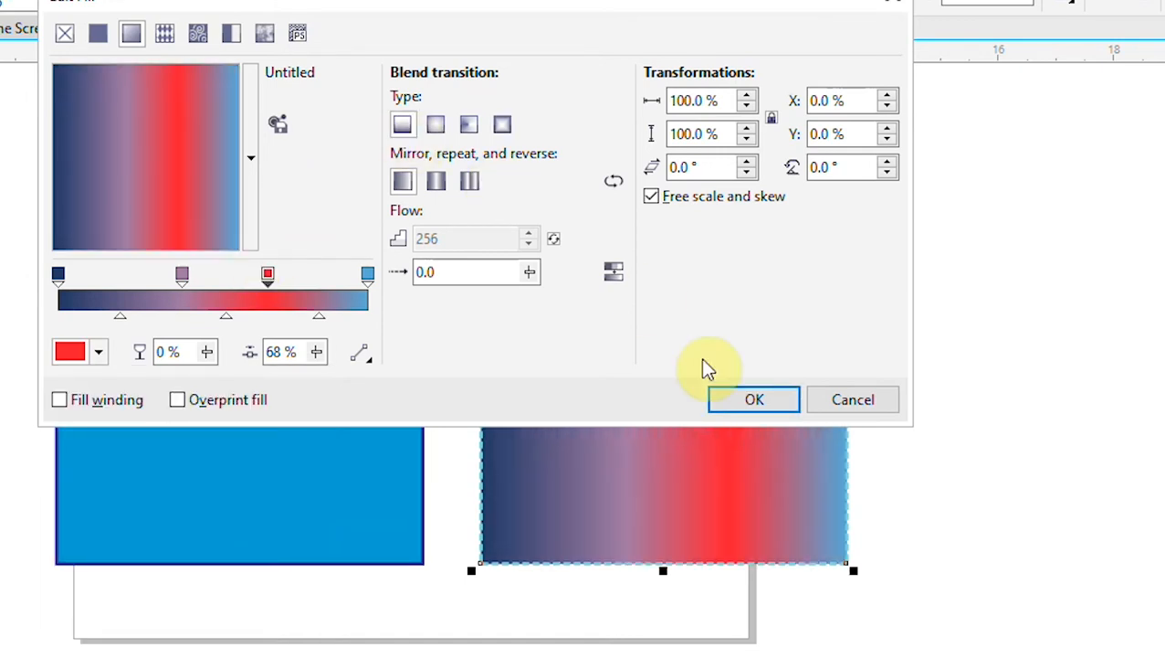
{"action": "left_click", "coordinate": [751, 399]}
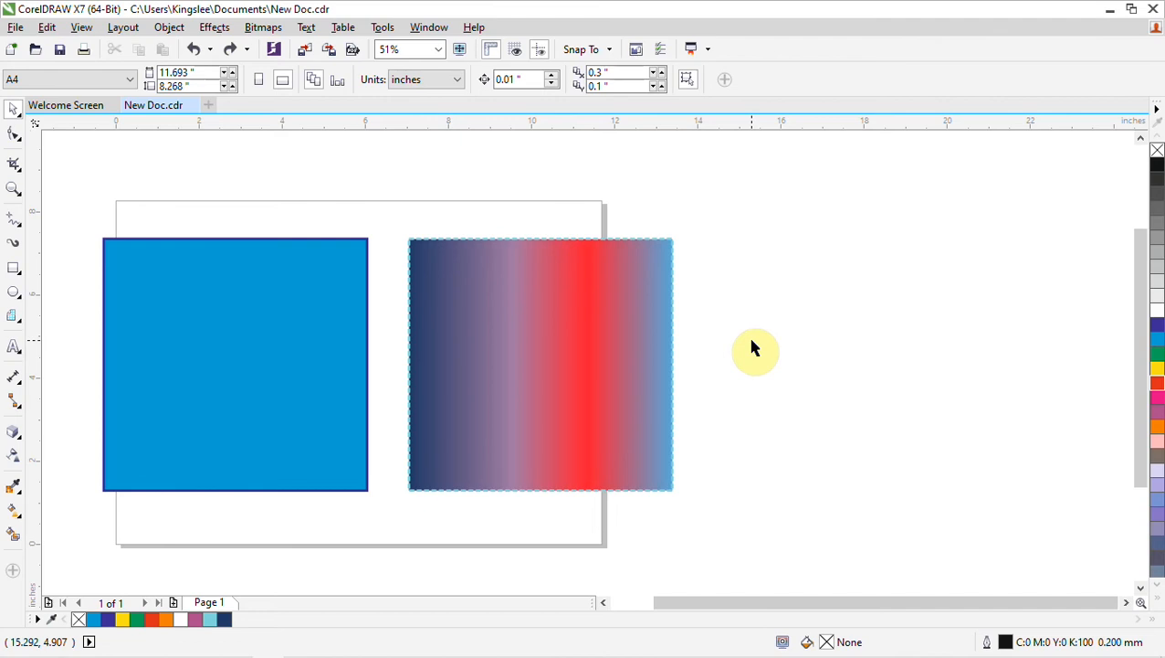
- Apply the same four-colour linear gradient to the blue square with the Interactive Fill tool
{"action": "key", "text": "g"}
{"action": "left_click", "coordinate": [268, 328]}
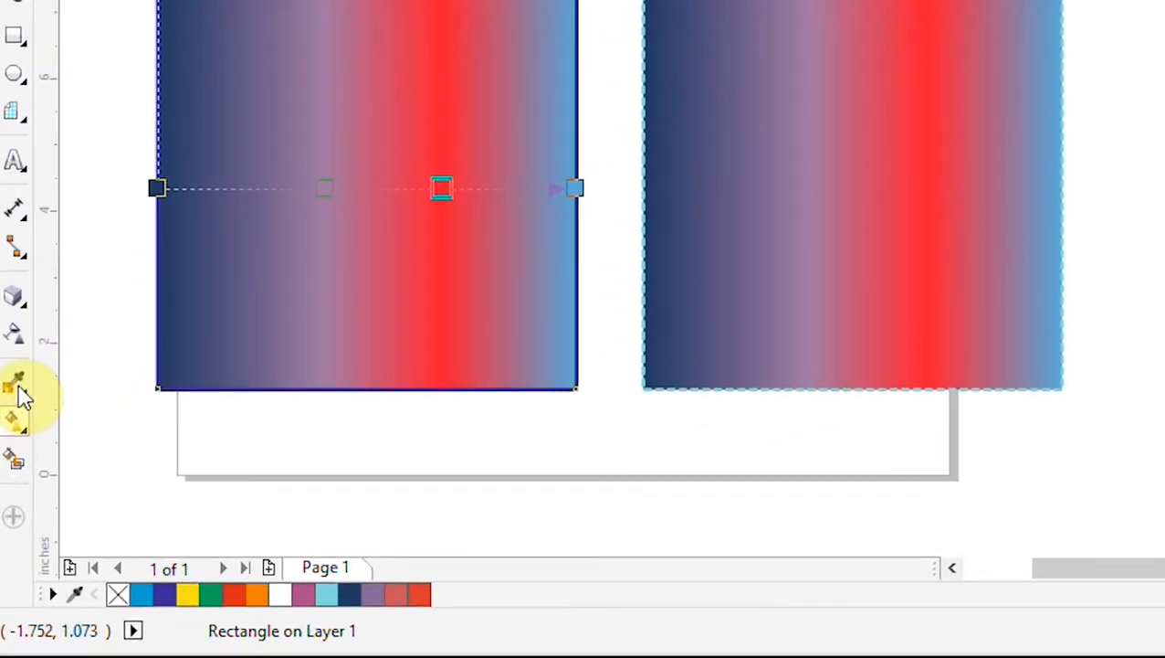
- Sample the red from the dashed-outline square with the Color Eyedropper and fill the solid-outline square with it
{"action": "left_click", "coordinate": [19, 389]}
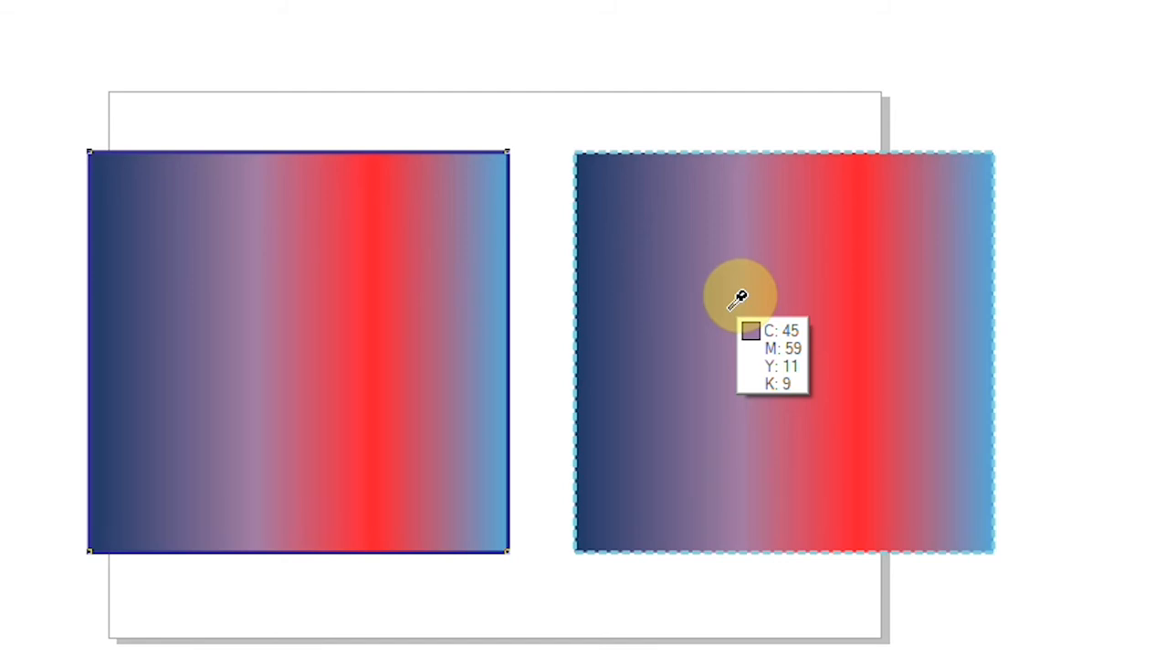
{"action": "left_click", "coordinate": [854, 183]}
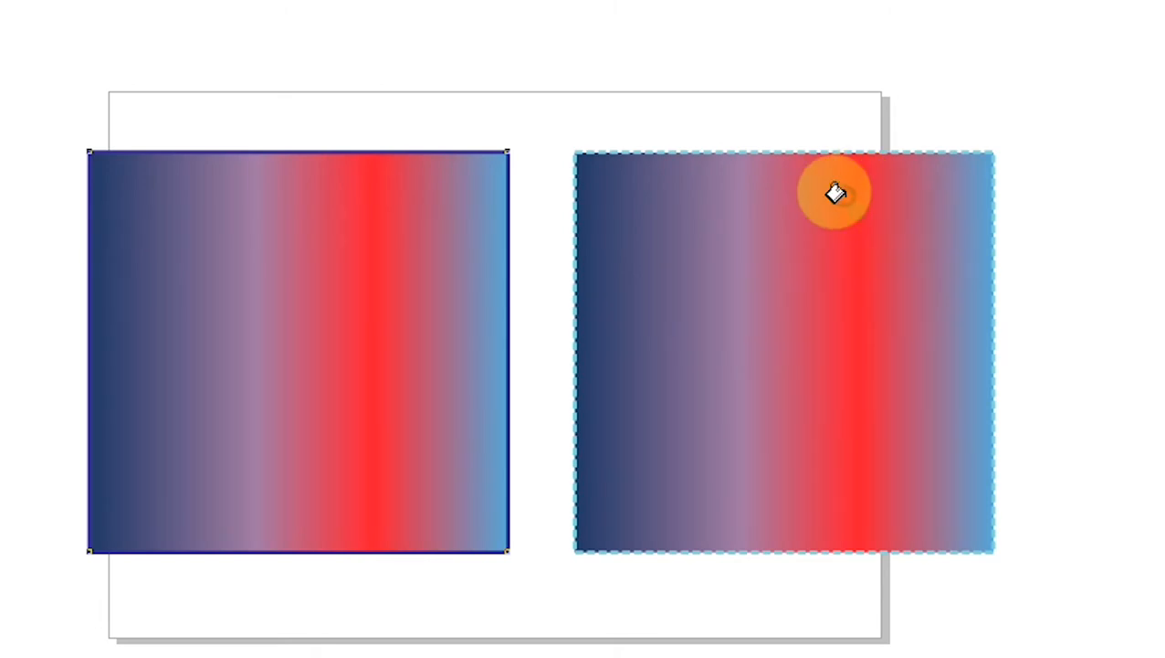
{"action": "left_click", "coordinate": [236, 365]}
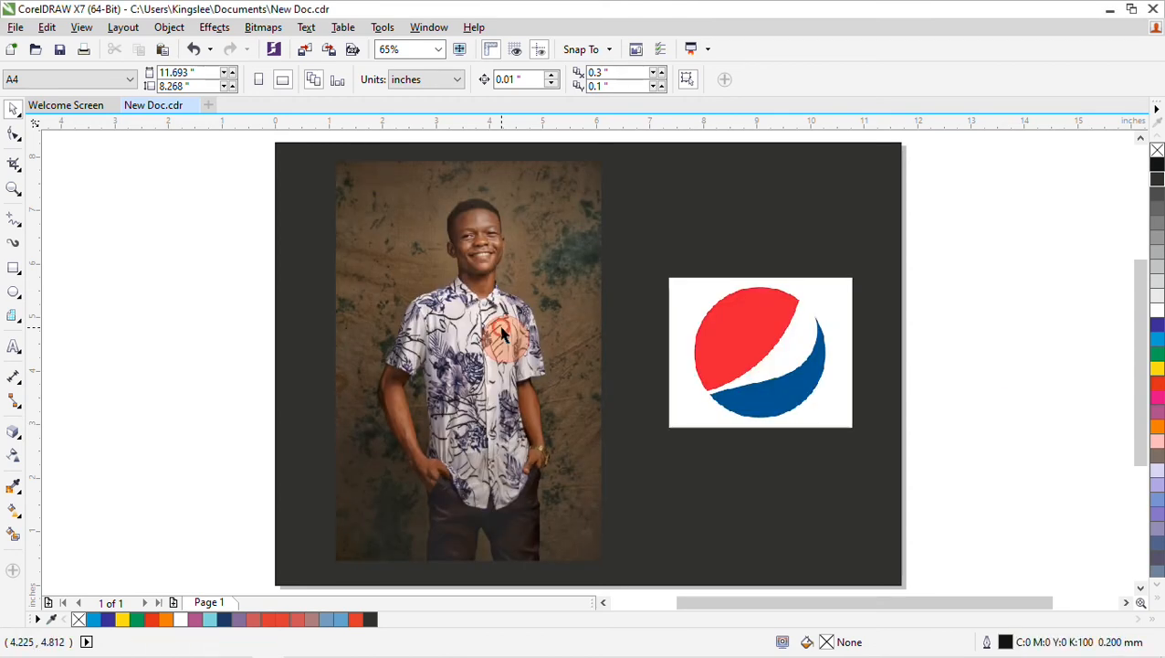
- Try image adjustments on the portrait photo with temperature 5,750, tint 18, saturation 22 and contrast -36, without applying them
{"action": "left_click", "coordinate": [502, 327]}
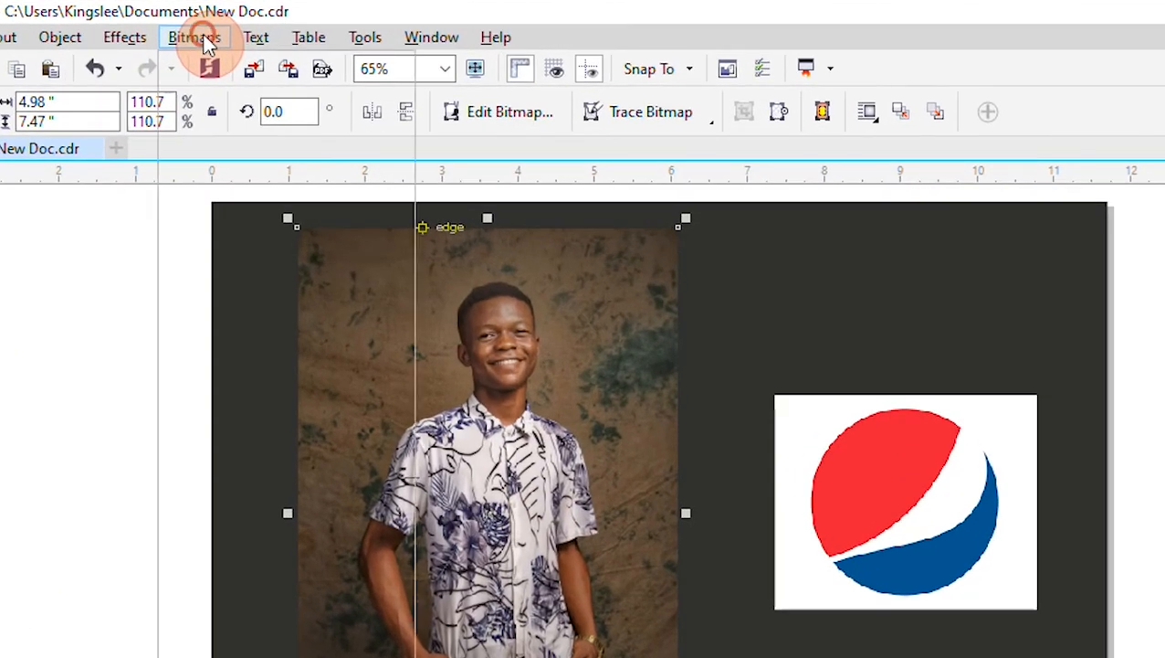
{"action": "left_click", "coordinate": [206, 42]}
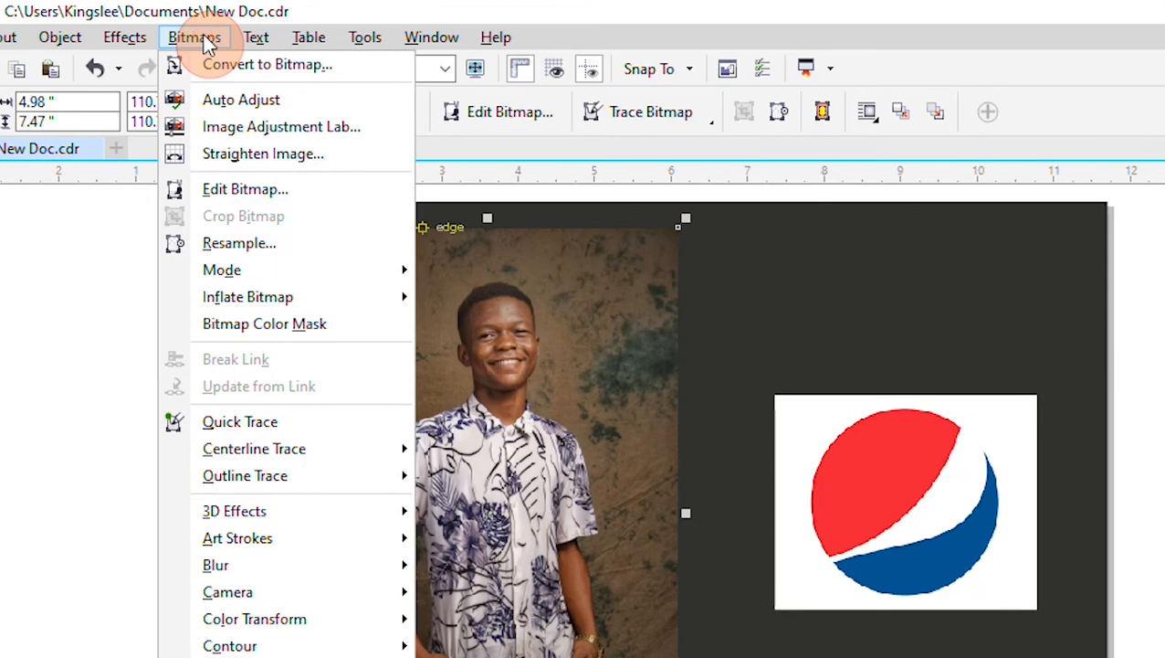
{"action": "left_click", "coordinate": [230, 126]}
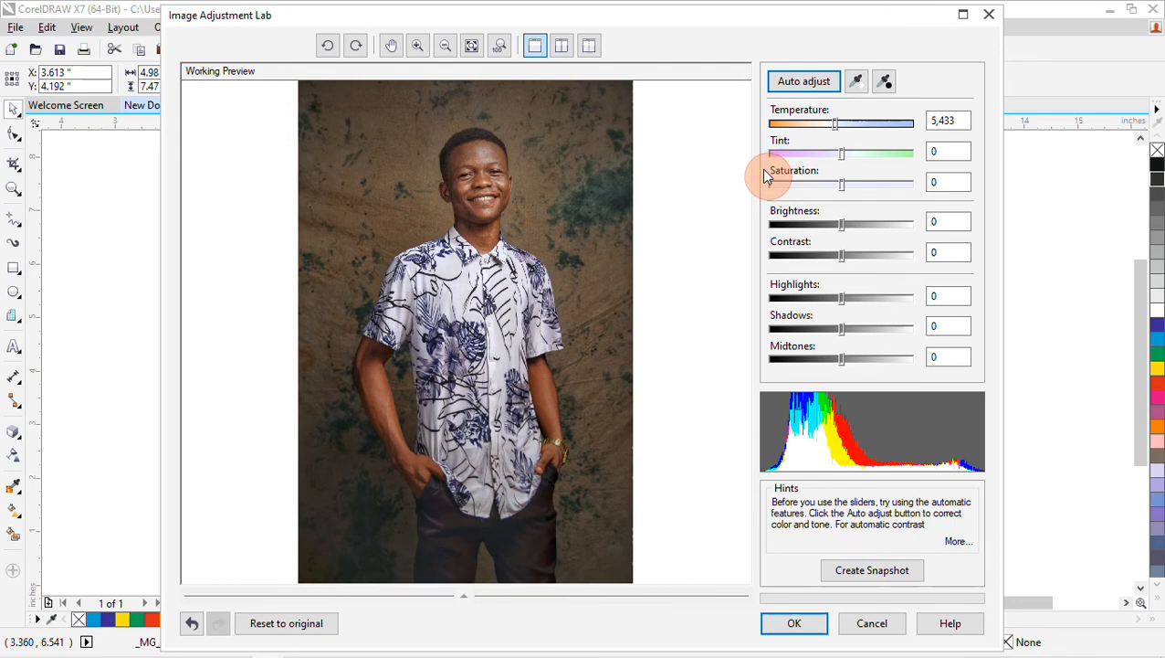
{"action": "left_click_drag", "start_coordinate": [835, 125], "coordinate": [824, 125]}
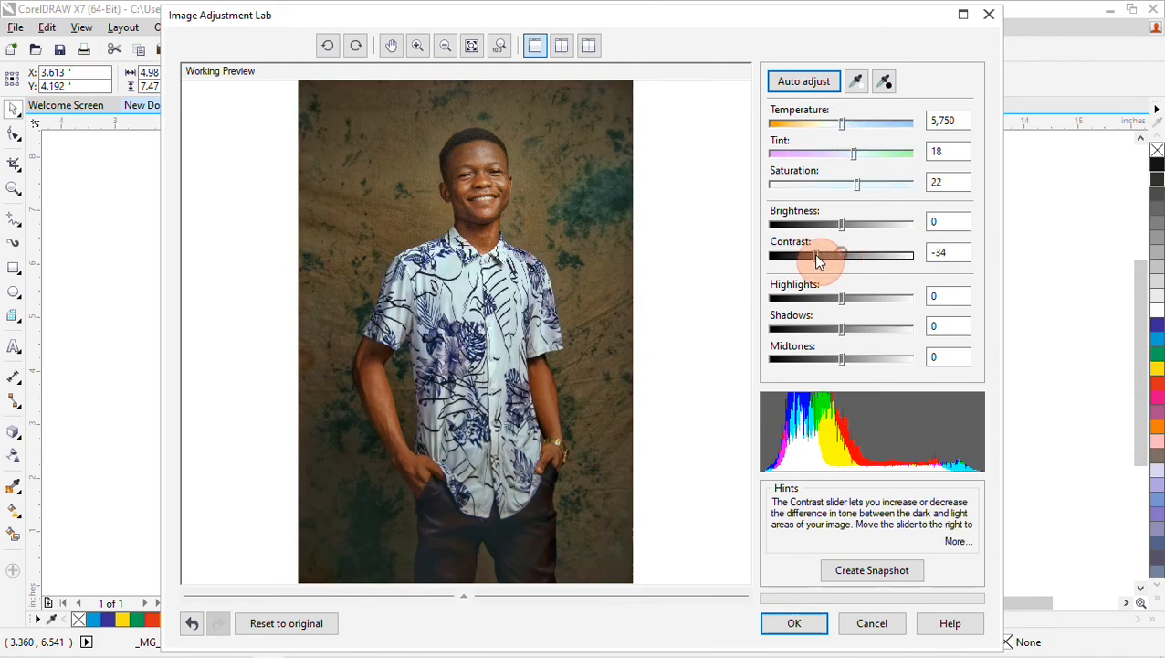
{"action": "left_click_drag", "start_coordinate": [813, 253], "coordinate": [817, 257]}
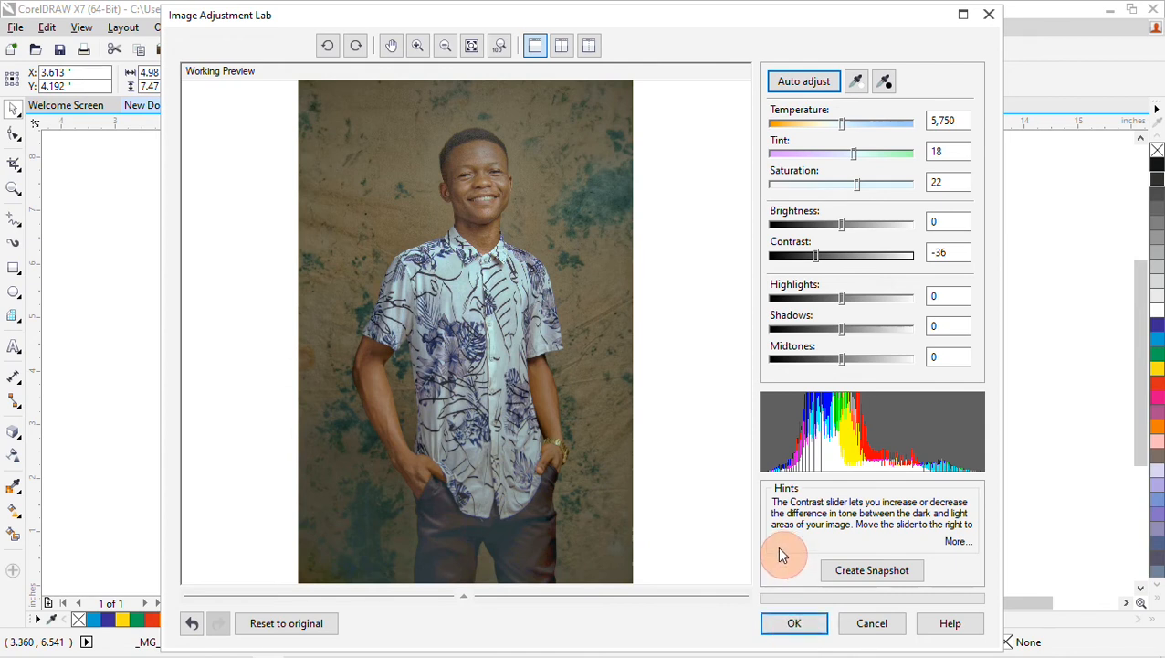
{"action": "left_click", "coordinate": [989, 15]}
- Apply a Page Curl to the photo's upper-right corner with horizontal direction, opaque paper, and width and height of 50%
{"action": "left_click", "coordinate": [263, 27]}
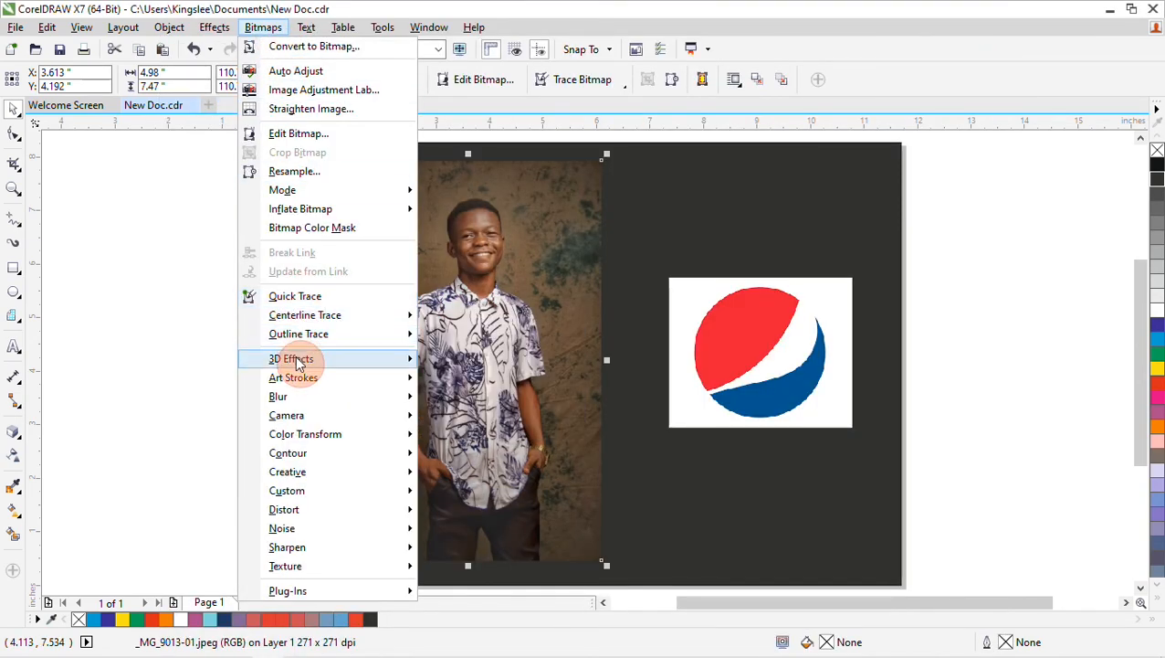
{"action": "mouse_move", "coordinate": [296, 365]}
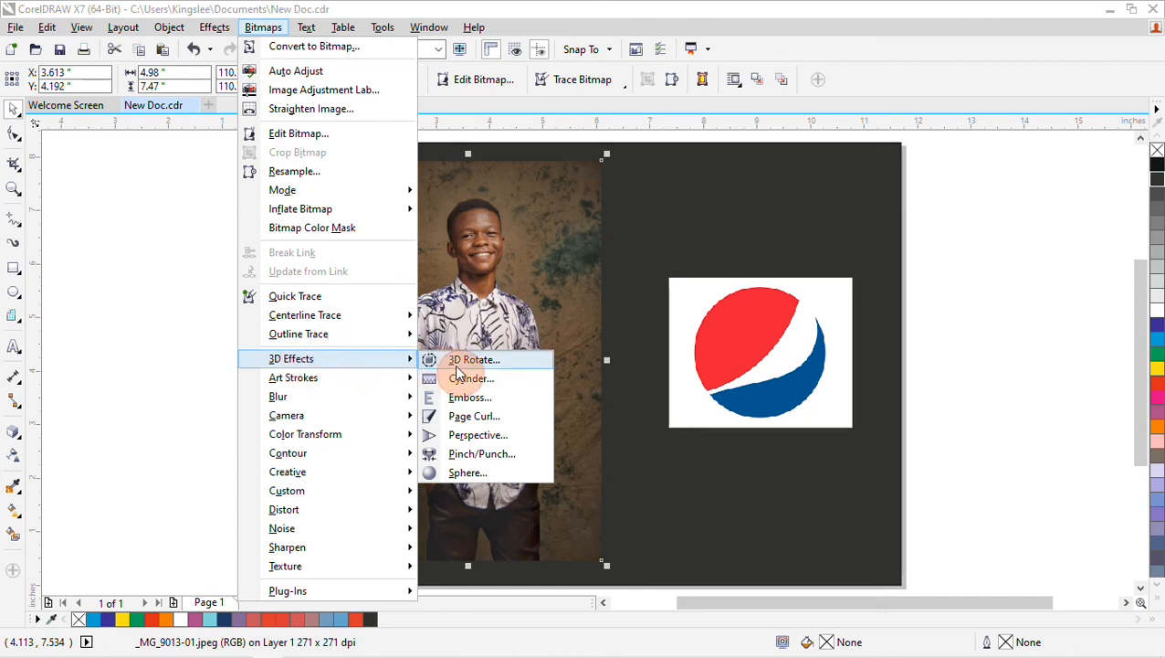
{"action": "left_click", "coordinate": [462, 415]}
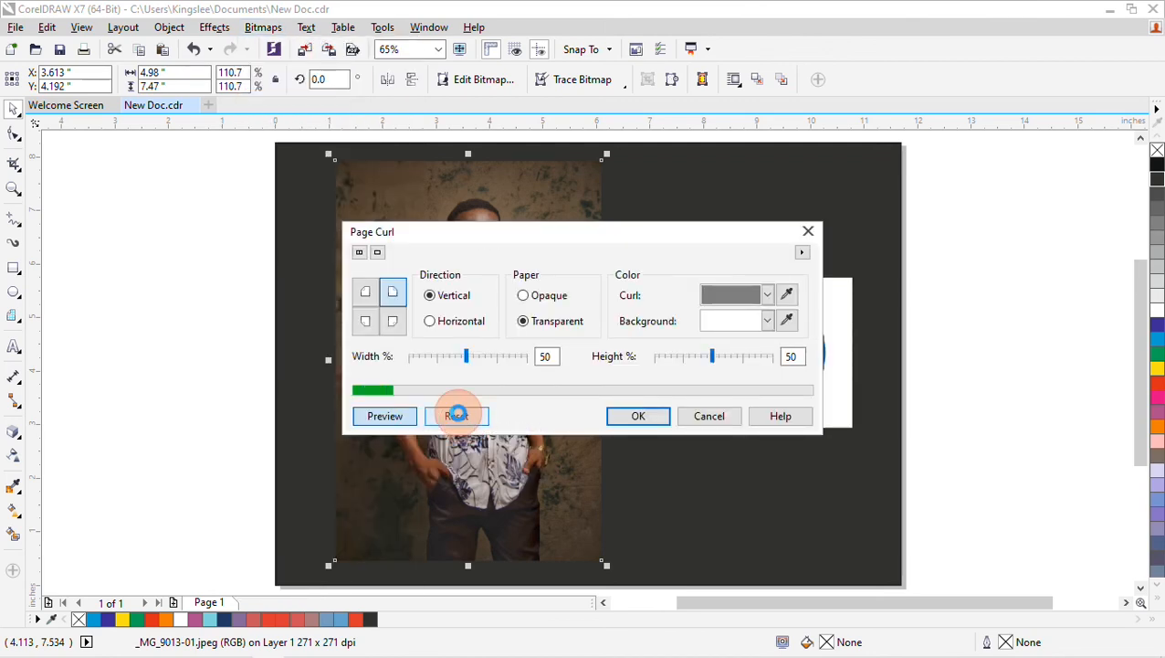
{"action": "left_click_drag", "start_coordinate": [564, 237], "coordinate": [751, 433]}
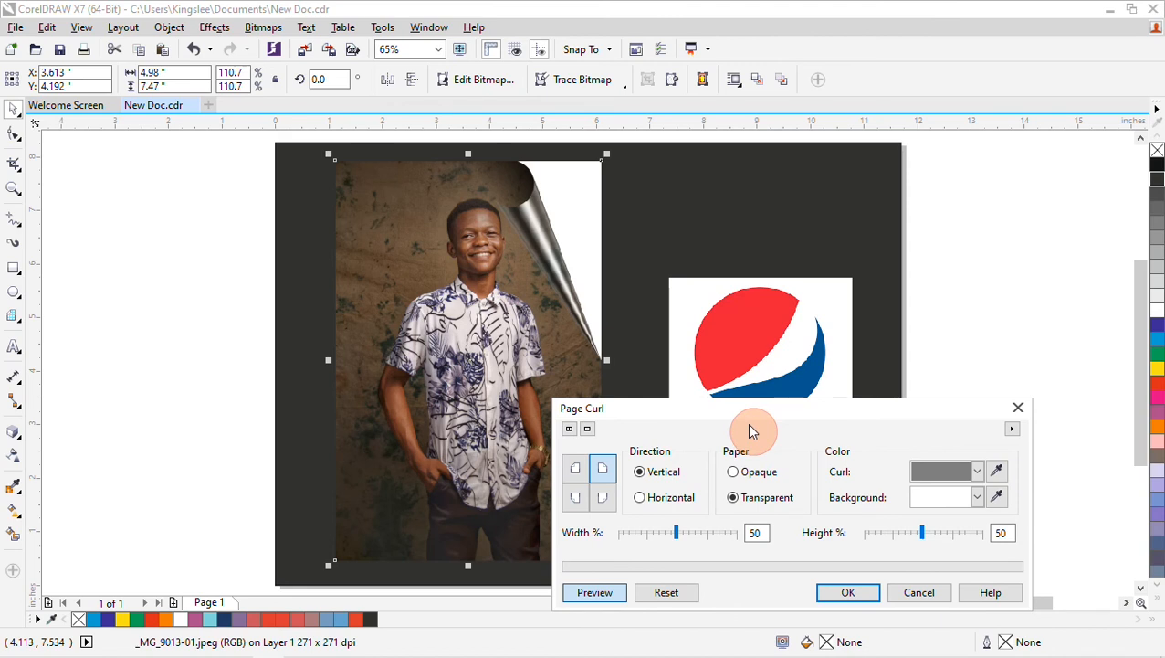
{"action": "left_click", "coordinate": [641, 498]}
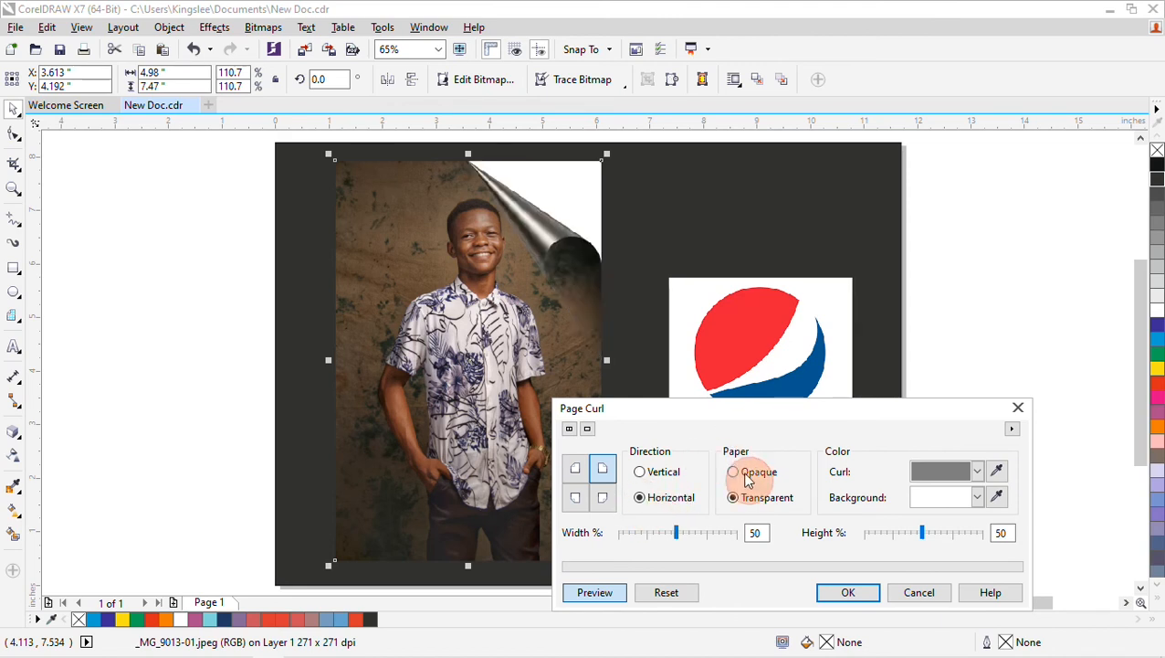
{"action": "left_click", "coordinate": [746, 473]}
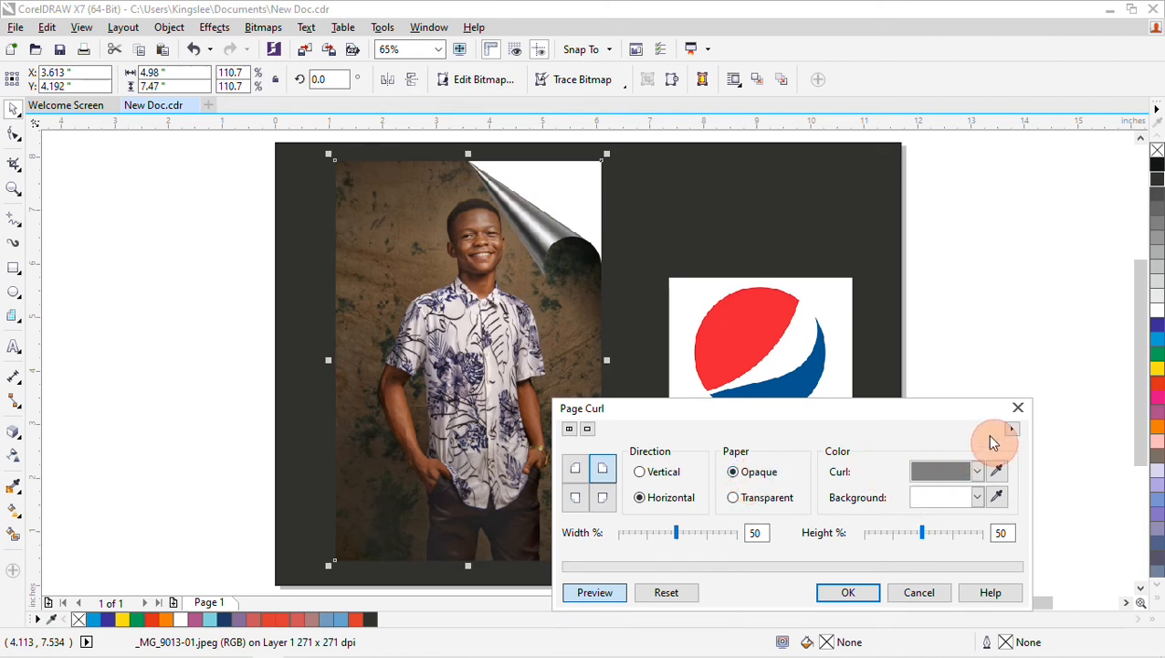
{"action": "left_click", "coordinate": [851, 592]}
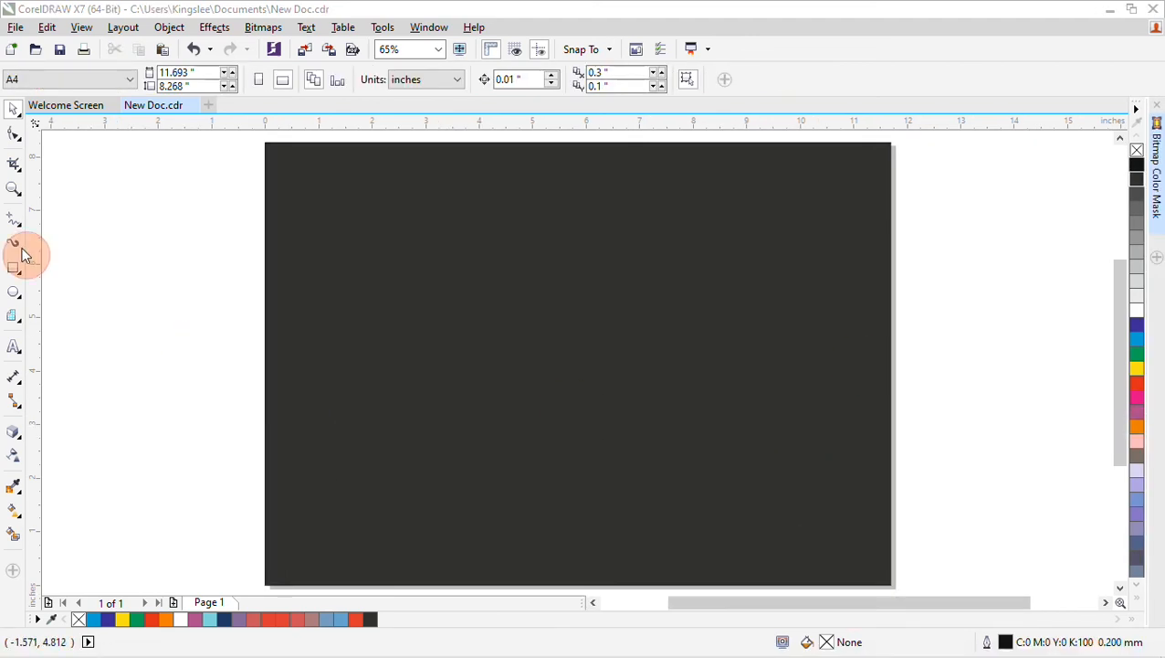
- Draw a large rectangle for the truck's cargo body and a smaller rectangle for the cab overlapping its lower front edge
{"action": "left_click", "coordinate": [14, 267]}
{"action": "left_click_drag", "start_coordinate": [539, 261], "coordinate": [760, 379]}
{"action": "mouse_move", "coordinate": [548, 379]}
{"action": "left_mouse_down"}
{"action": "mouse_move", "coordinate": [481, 364]}
{"action": "mouse_move", "coordinate": [432, 298]}
{"action": "left_mouse_up"}
- Convert the cab rectangle to curves and reshape its upper front corner into a sloping windshield
{"action": "left_click", "coordinate": [14, 135]}
{"action": "left_click", "coordinate": [169, 27]}
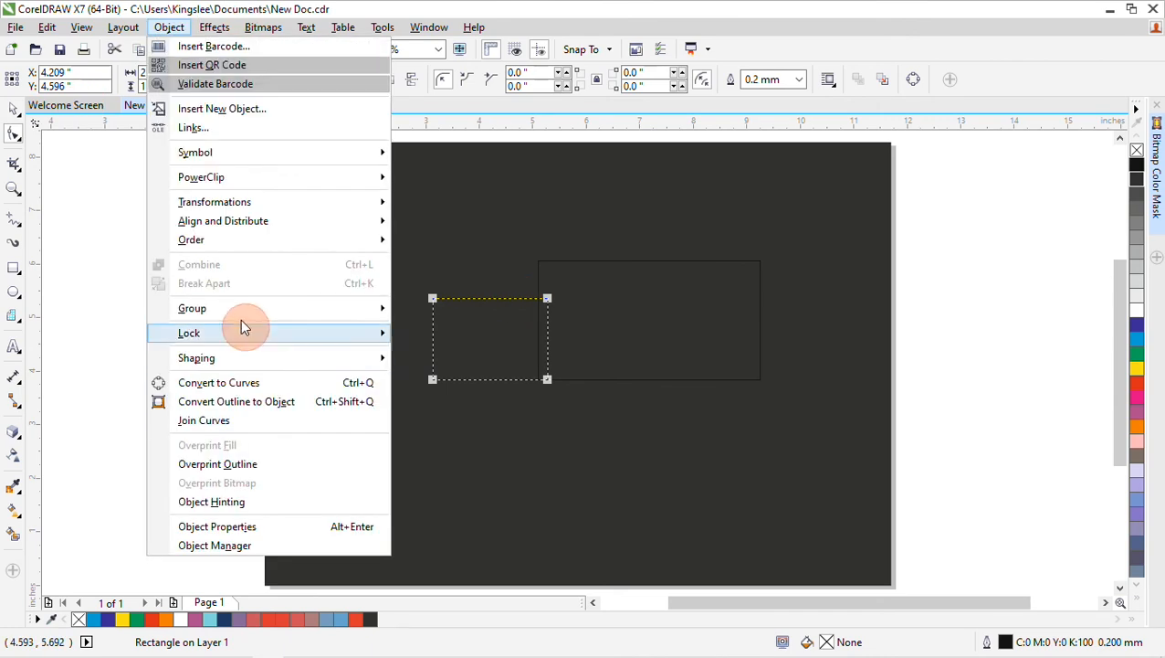
{"action": "left_click", "coordinate": [228, 382]}
{"action": "double_click", "coordinate": [497, 298]}
{"action": "double_click", "coordinate": [433, 297]}
- Place two wheel circles of about 1.2 inches on the truck's lower edge, front and rear, and align them on one horizontal line
{"action": "left_click", "coordinate": [14, 292]}
{"action": "mouse_move", "coordinate": [526, 339]}
{"action": "left_mouse_down"}
{"action": "mouse_move", "coordinate": [641, 494]}
{"action": "mouse_move", "coordinate": [606, 419]}
{"action": "left_mouse_up"}
{"action": "left_click_drag", "start_coordinate": [566, 379], "coordinate": [539, 379]}
{"action": "left_click_drag", "start_coordinate": [585, 332], "coordinate": [705, 384]}
{"action": "left_click", "coordinate": [761, 415]}
{"action": "left_click", "coordinate": [509, 380], "text": "shift"}
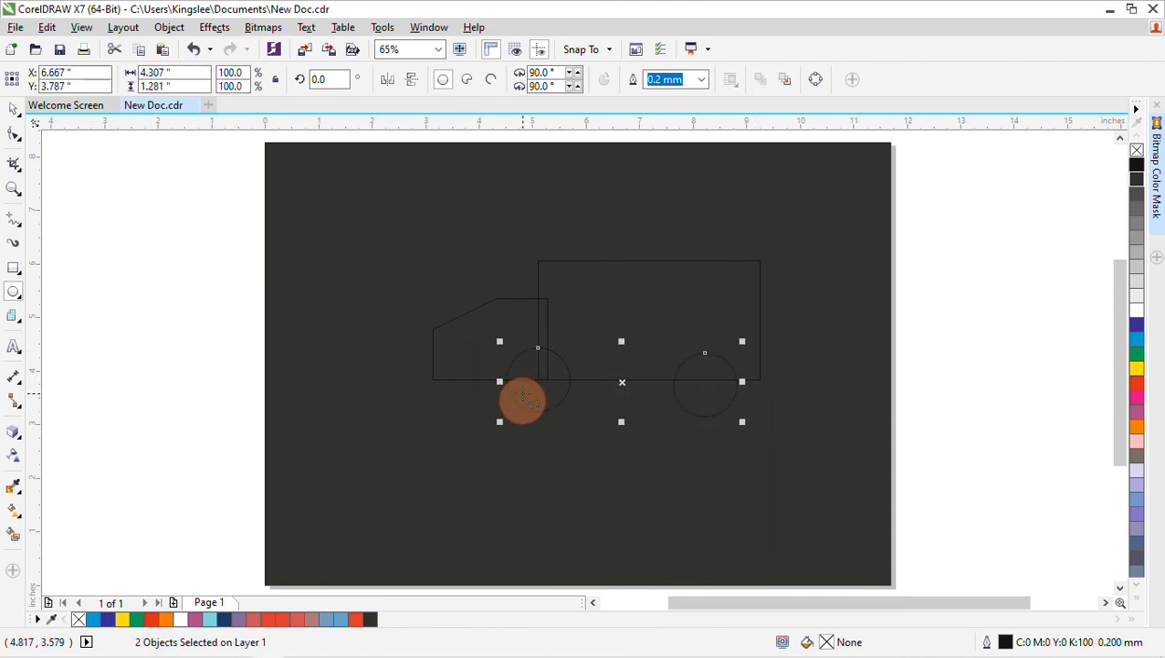
{"action": "key", "text": "e"}
- Fill the cab and cargo body white without an outline and weld them into one shape
{"action": "left_click", "coordinate": [14, 109]}
{"action": "left_click_drag", "start_coordinate": [185, 238], "coordinate": [773, 393]}
{"action": "left_click", "coordinate": [1137, 309]}
{"action": "right_click", "coordinate": [1137, 149]}
{"action": "left_click", "coordinate": [474, 79]}
- Trim the front wheel circle out of the white truck body and place smaller white wheel circles at both wheel positions
{"action": "left_click", "coordinate": [559, 354]}
{"action": "left_click", "coordinate": [555, 330], "text": "shift"}
{"action": "left_click", "coordinate": [498, 79]}
{"action": "left_click", "coordinate": [528, 404]}
{"action": "left_click_drag", "start_coordinate": [575, 345], "coordinate": [705, 379]}
{"action": "left_click", "coordinate": [1137, 311]}
- Trim the rear wheel arch out of the white truck body using the larger rear circle
{"action": "left_click", "coordinate": [709, 363]}
{"action": "left_click", "coordinate": [702, 330], "text": "shift"}
{"action": "left_click", "coordinate": [498, 80]}
{"action": "left_click", "coordinate": [535, 383]}
{"action": "left_click", "coordinate": [753, 410]}
{"action": "left_click", "coordinate": [732, 397]}
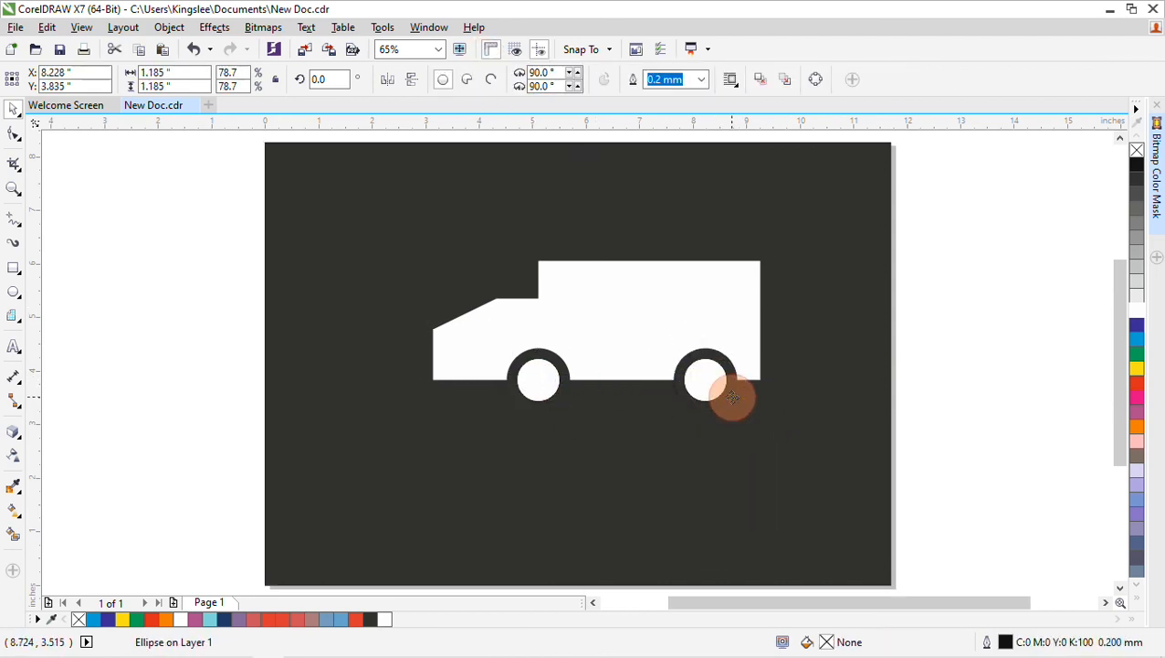
- Delete the leftover larger circle at the rear wheel and weld the truck body and both wheels into one shape
{"action": "key", "text": "Delete"}
{"action": "key", "text": "ctrl+z"}
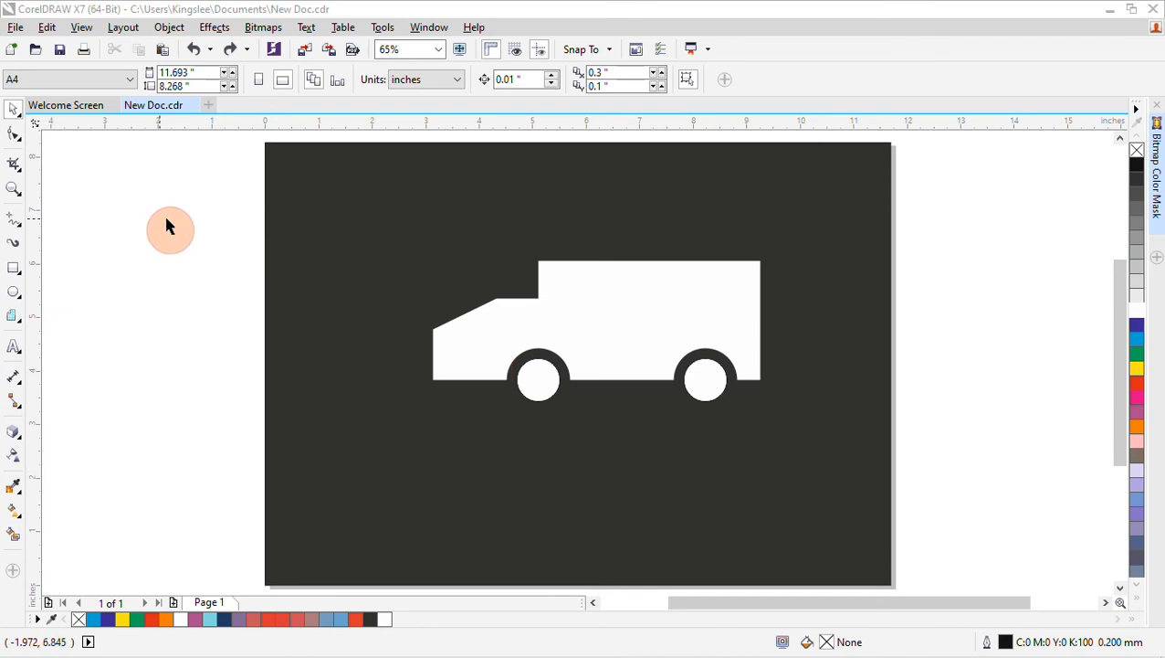
{"action": "left_click_drag", "start_coordinate": [205, 205], "coordinate": [844, 445]}
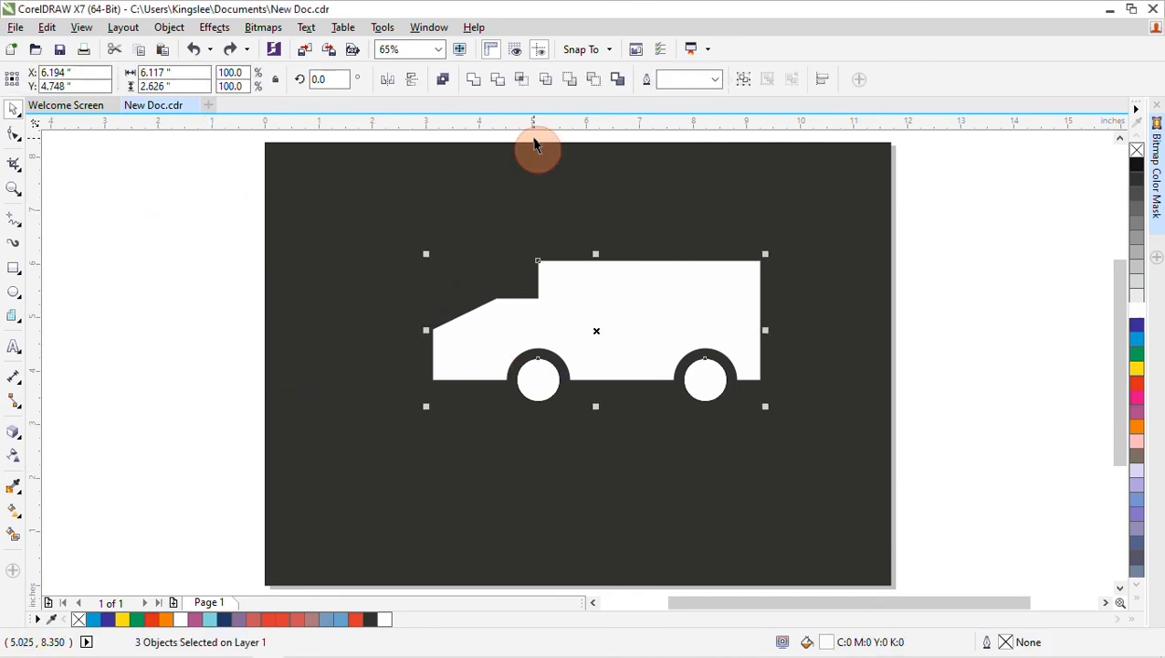
{"action": "left_click", "coordinate": [476, 87]}
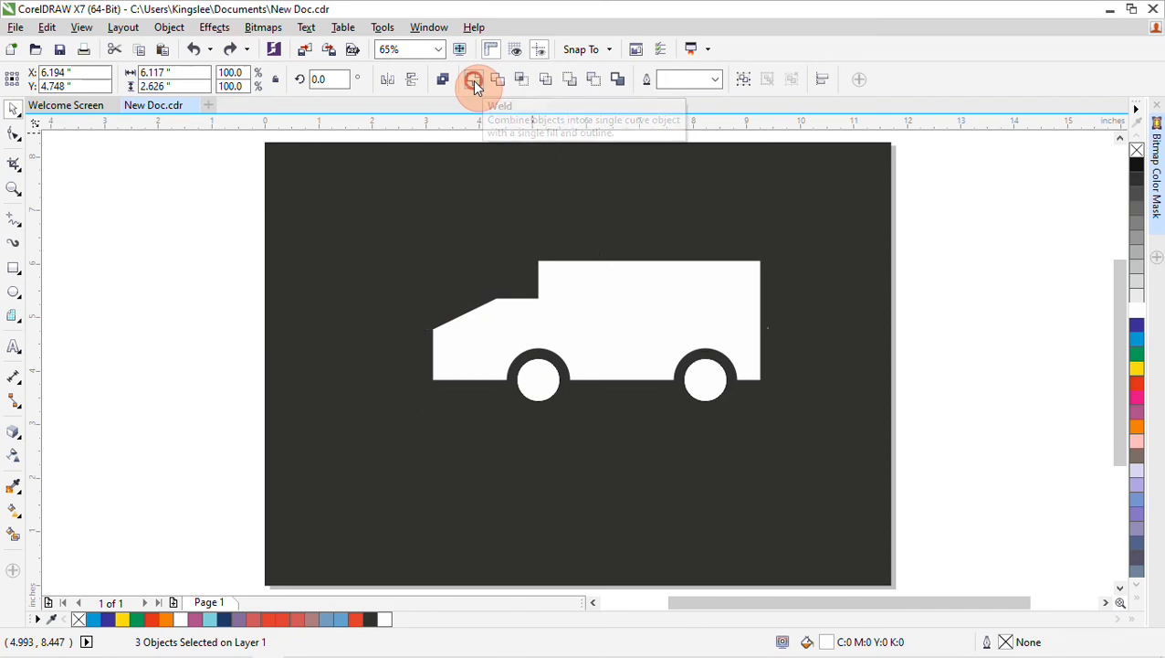
- Move the welded truck down and slightly left on the page, to about X 5.73", Y 3.93"
{"action": "left_click", "coordinate": [200, 290]}
{"action": "left_click_drag", "start_coordinate": [537, 329], "coordinate": [644, 332]}
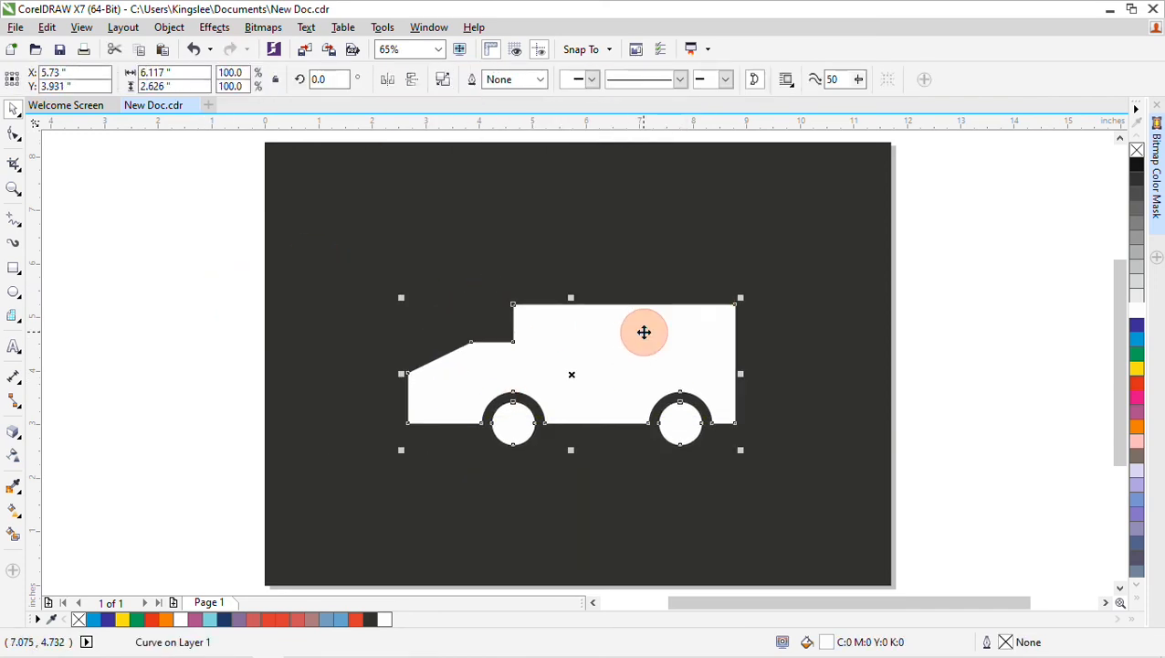
- Convert the welded truck to a 300 dpi CMYK Color (32-bit) bitmap with anti-aliasing and a transparent background
{"action": "left_click", "coordinate": [276, 31]}
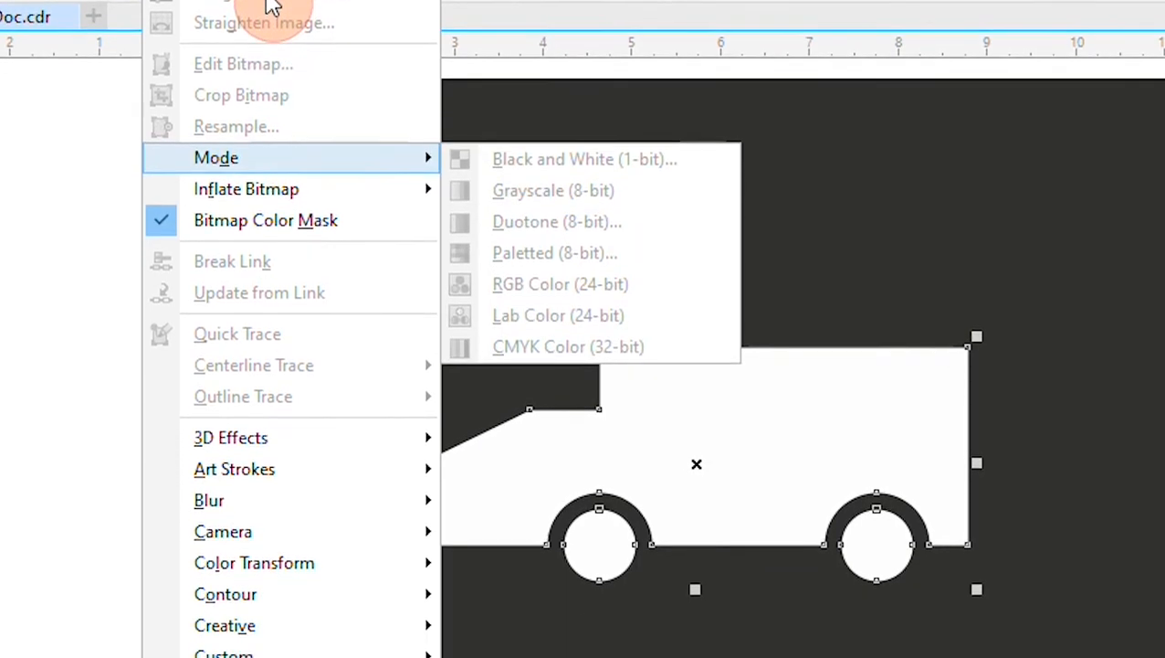
{"action": "mouse_move", "coordinate": [324, 383]}
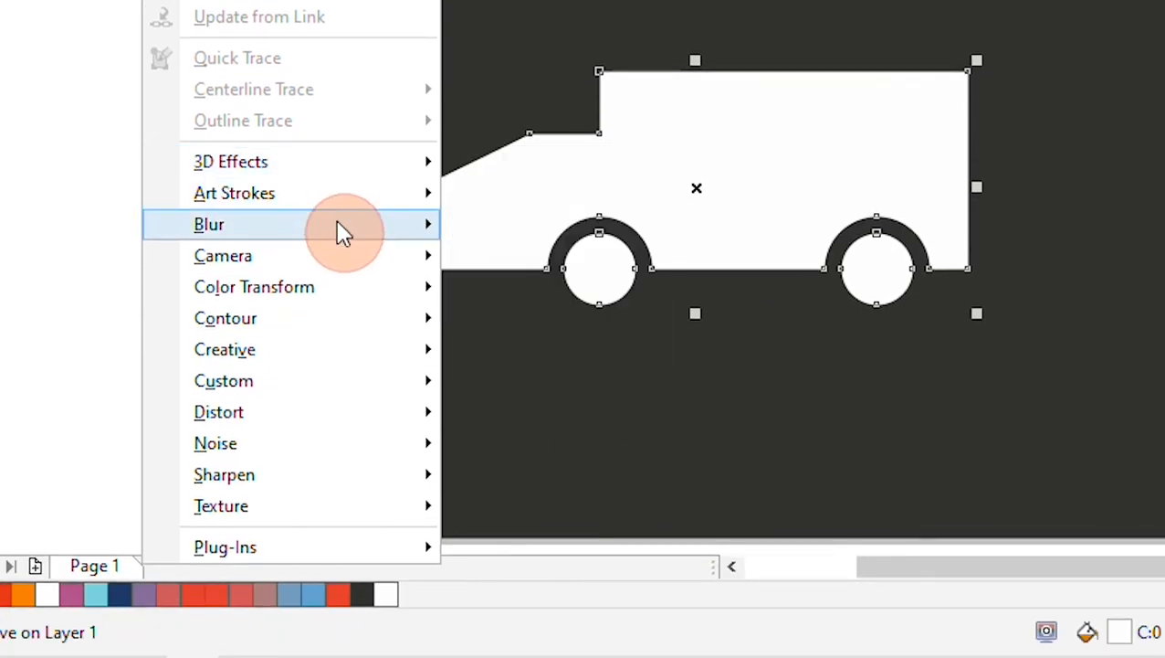
{"action": "mouse_move", "coordinate": [339, 233]}
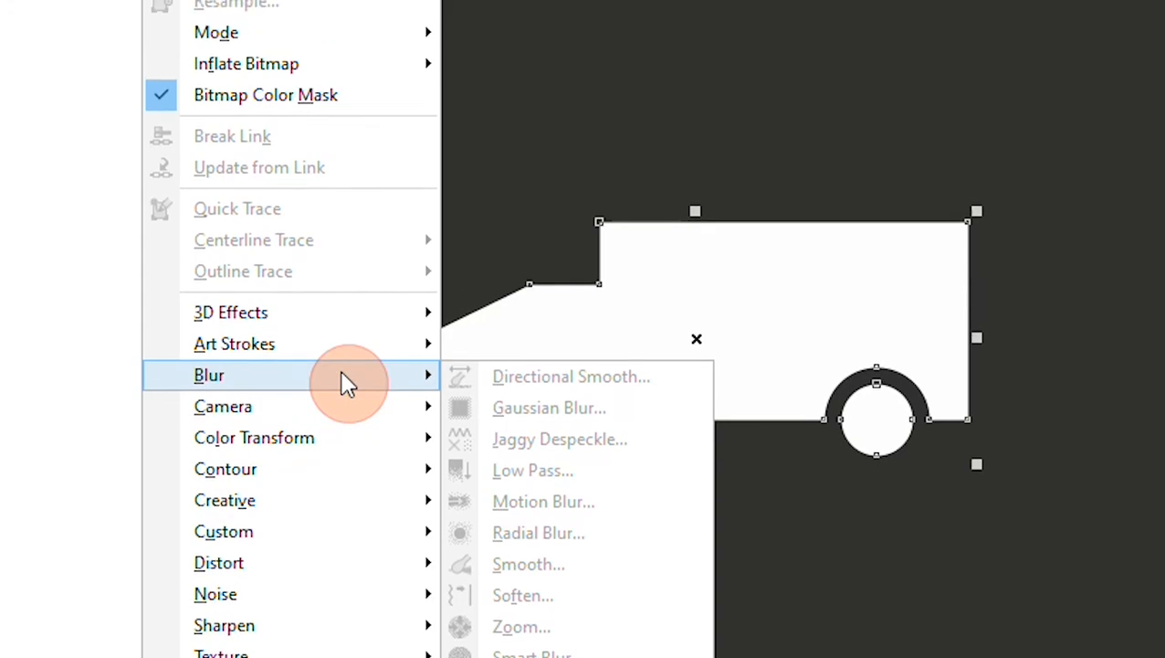
{"action": "left_click", "coordinate": [3, 279]}
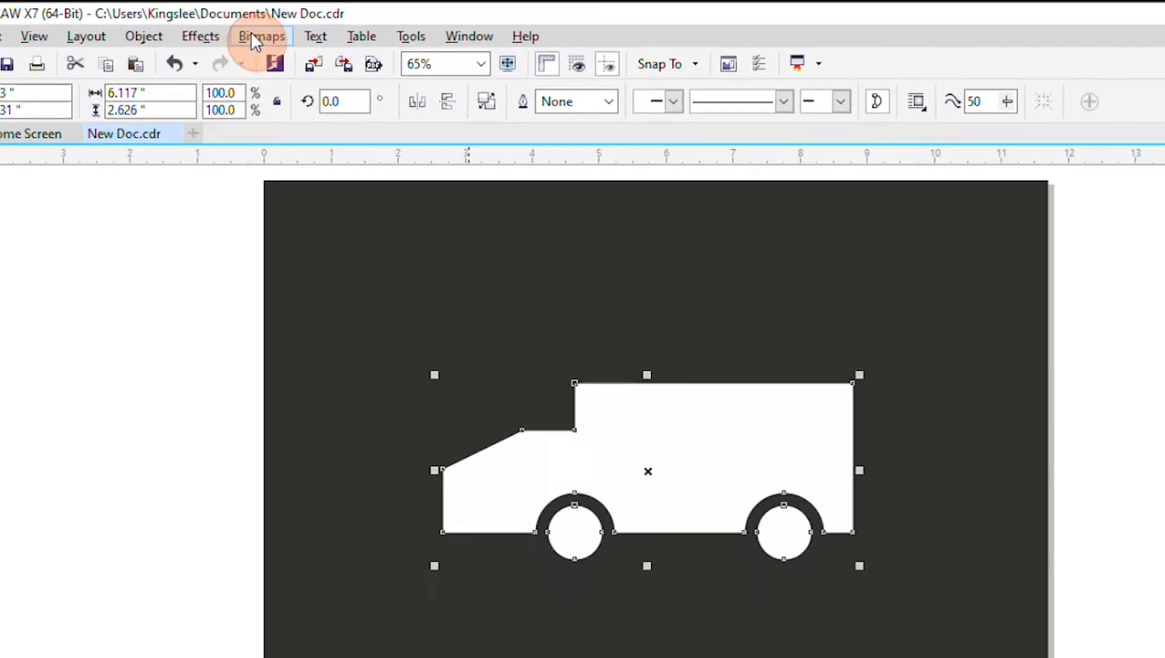
{"action": "left_click", "coordinate": [260, 37]}
{"action": "left_click", "coordinate": [278, 62]}
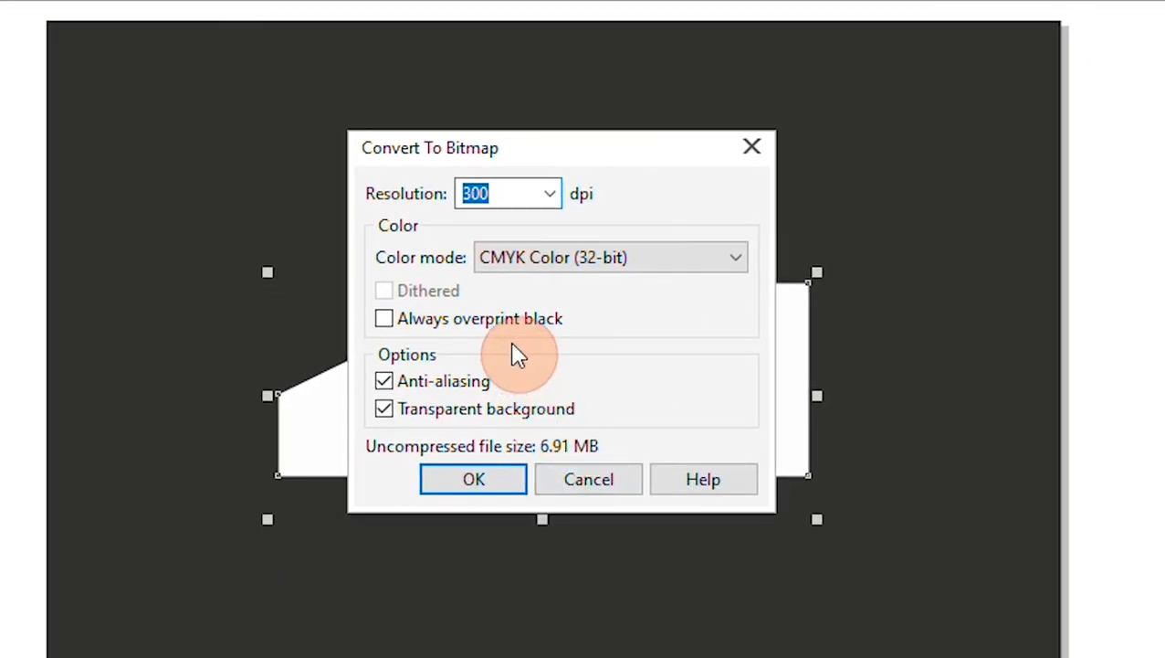
{"action": "left_click", "coordinate": [475, 476]}
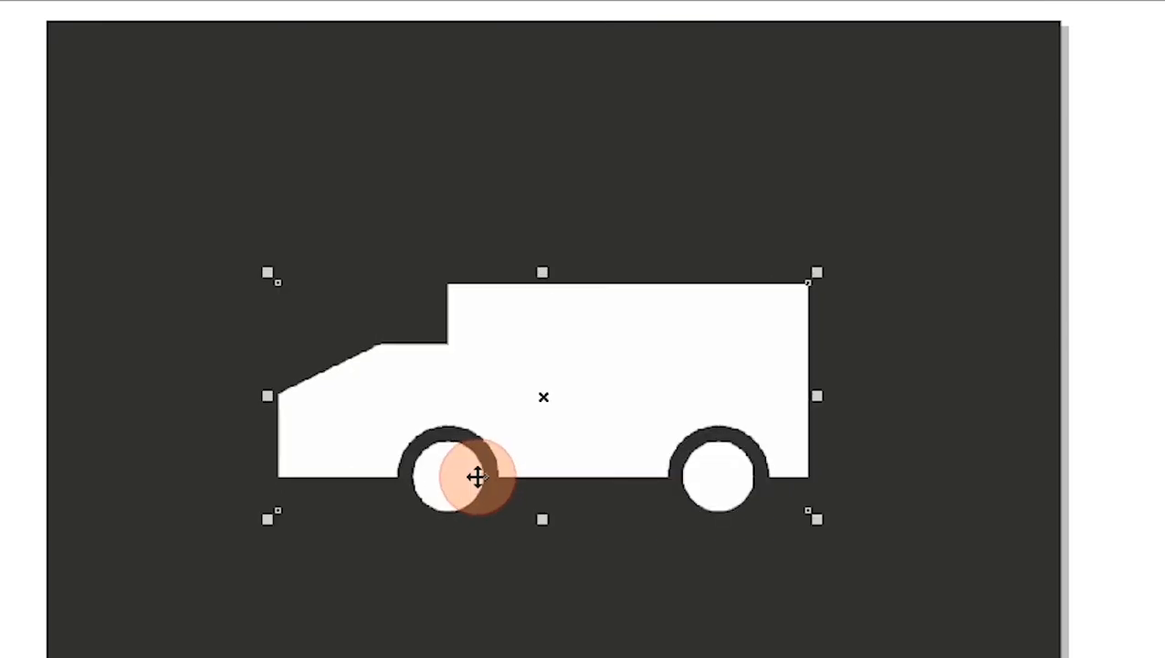
- Try a Gaussian Blur with a radius of 53 pixels on the truck bitmap and close it without applying
{"action": "left_click", "coordinate": [292, 41]}
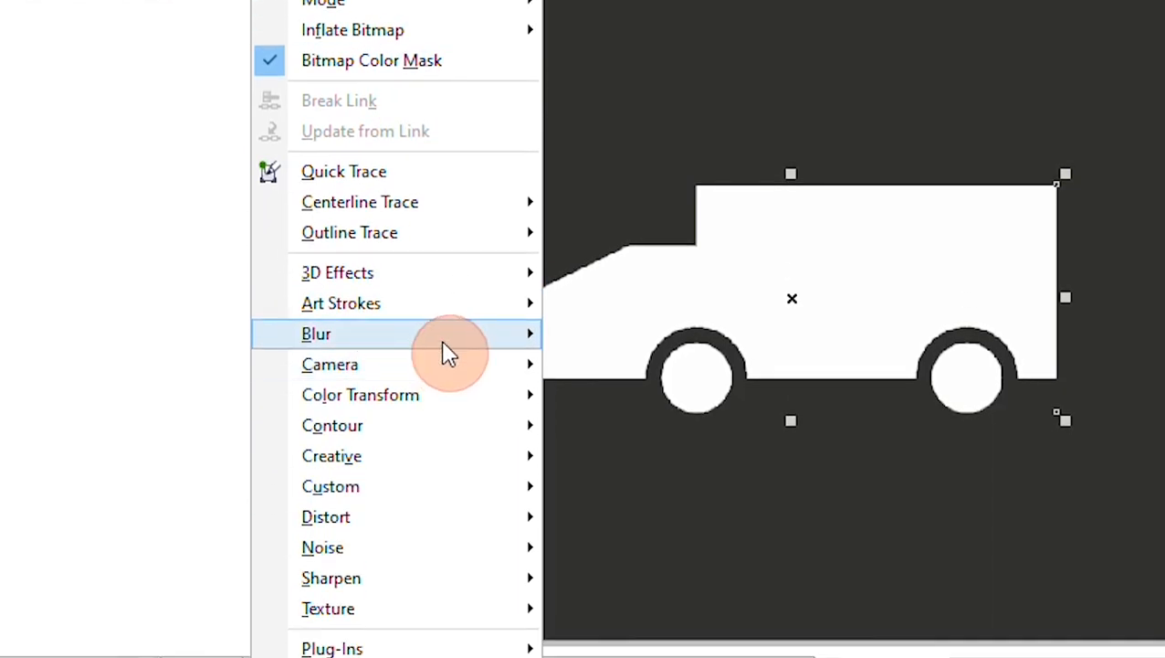
{"action": "mouse_move", "coordinate": [443, 647]}
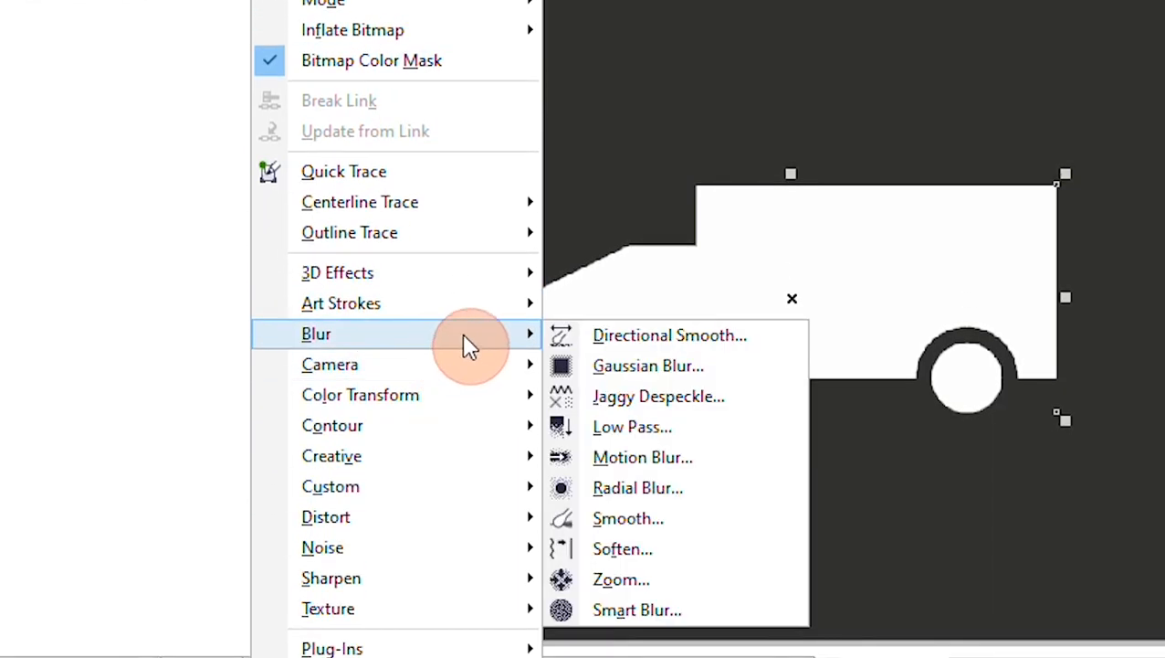
{"action": "left_click", "coordinate": [594, 368]}
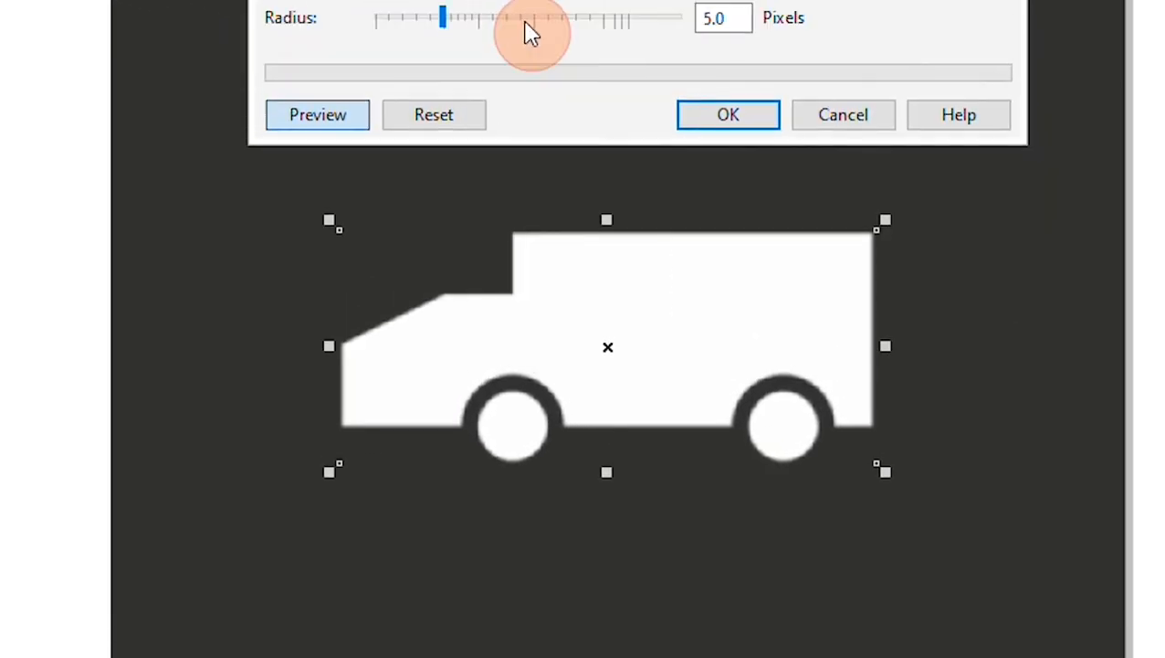
{"action": "left_click", "coordinate": [625, 209]}
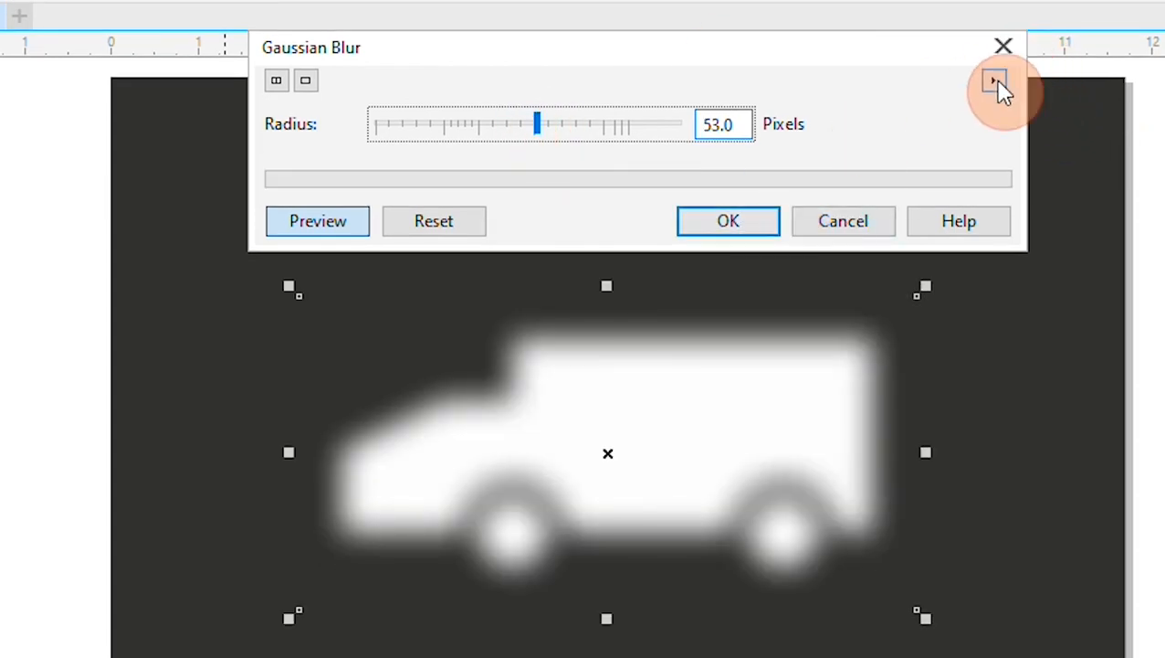
{"action": "left_click", "coordinate": [1006, 46]}
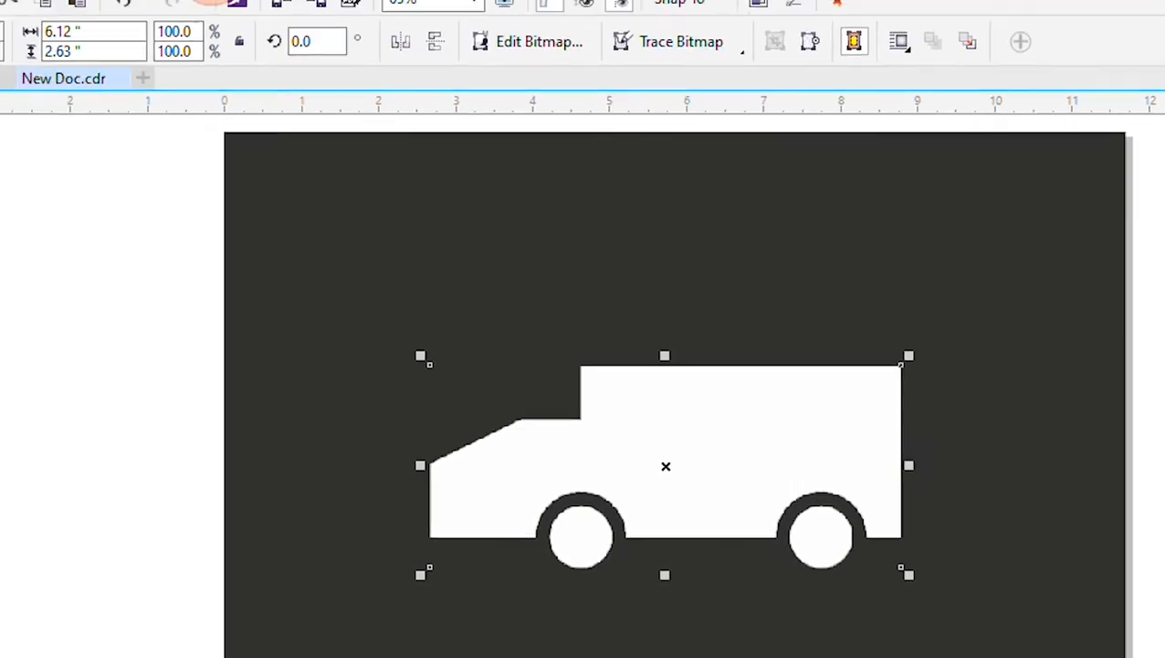
- Apply a horizontal, opaque Page Curl of 50% width and 50% height to the truck bitmap's upper-right corner
{"action": "left_click", "coordinate": [322, 38]}
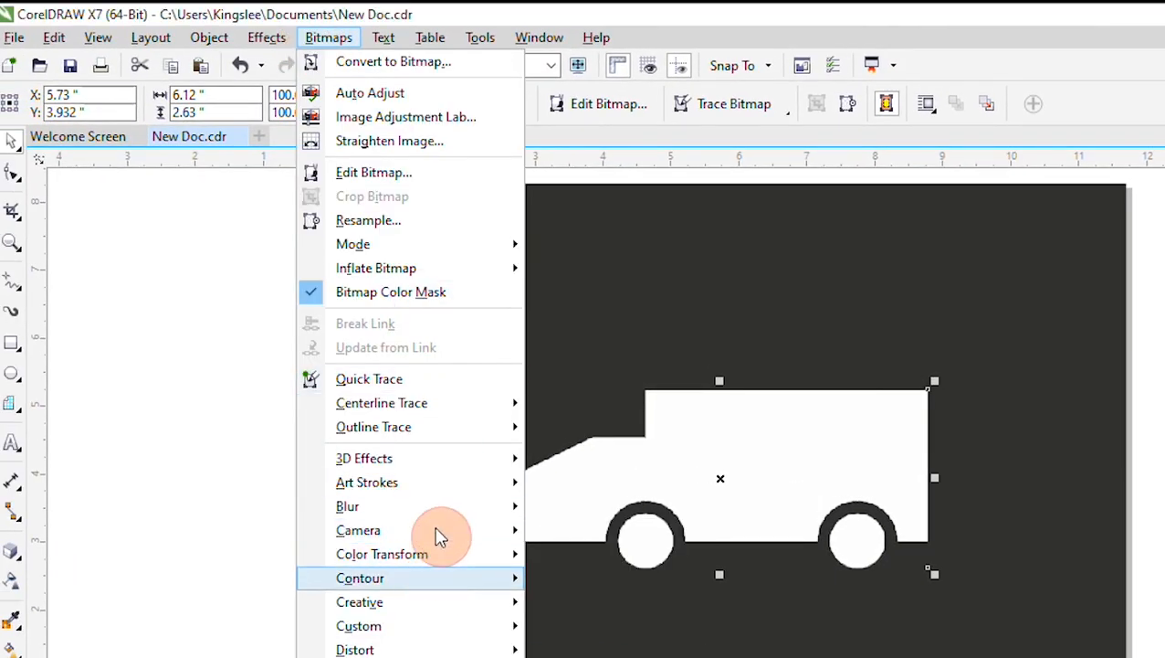
{"action": "mouse_move", "coordinate": [452, 489]}
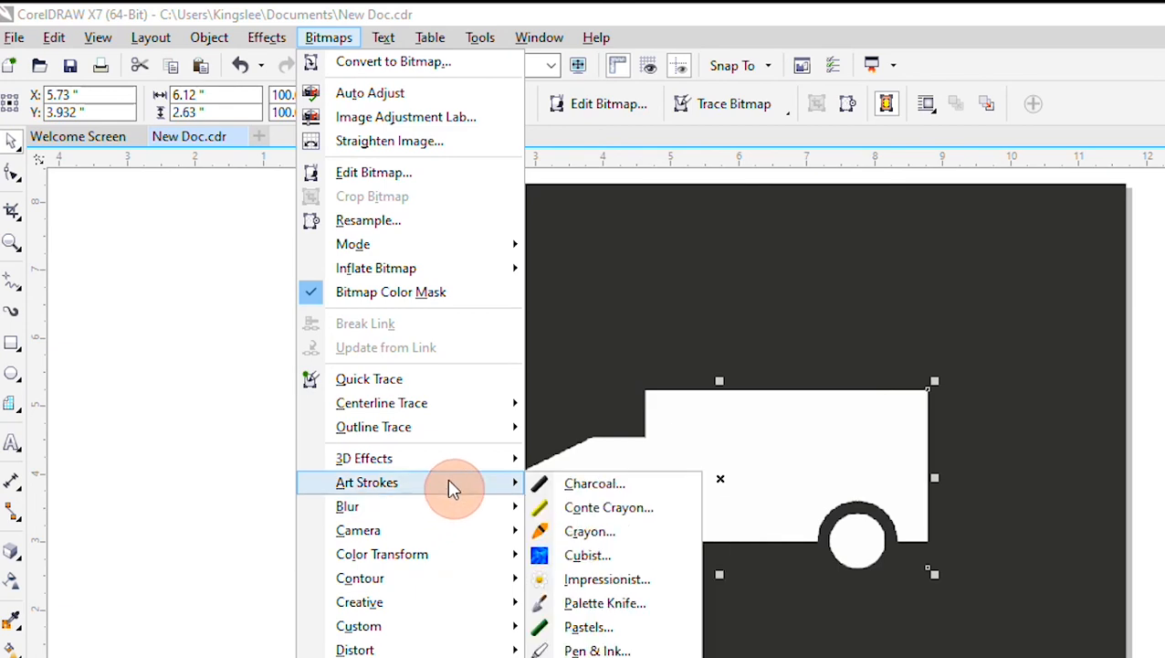
{"action": "mouse_move", "coordinate": [448, 457]}
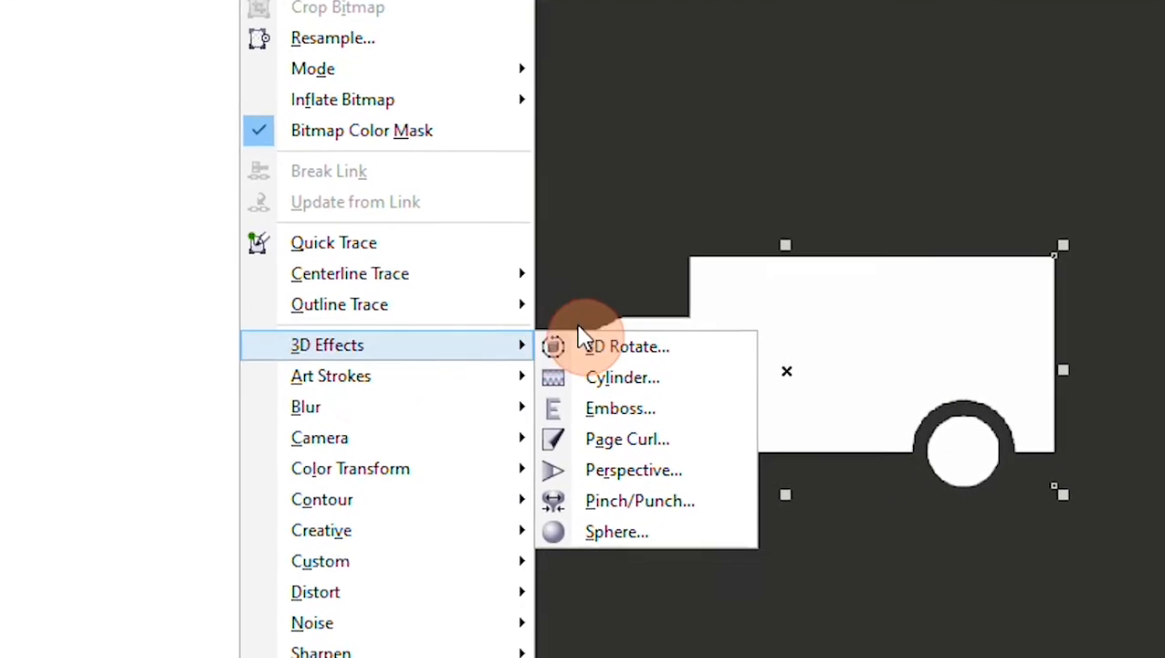
{"action": "left_click", "coordinate": [680, 388]}
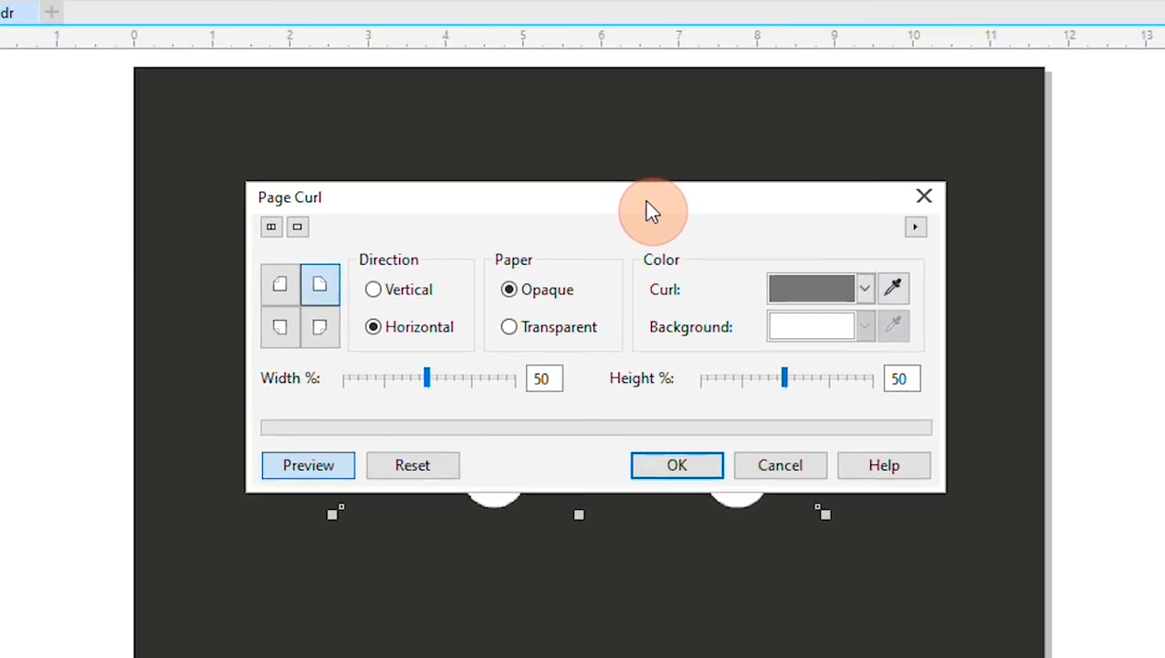
{"action": "left_click_drag", "start_coordinate": [650, 210], "coordinate": [645, 0]}
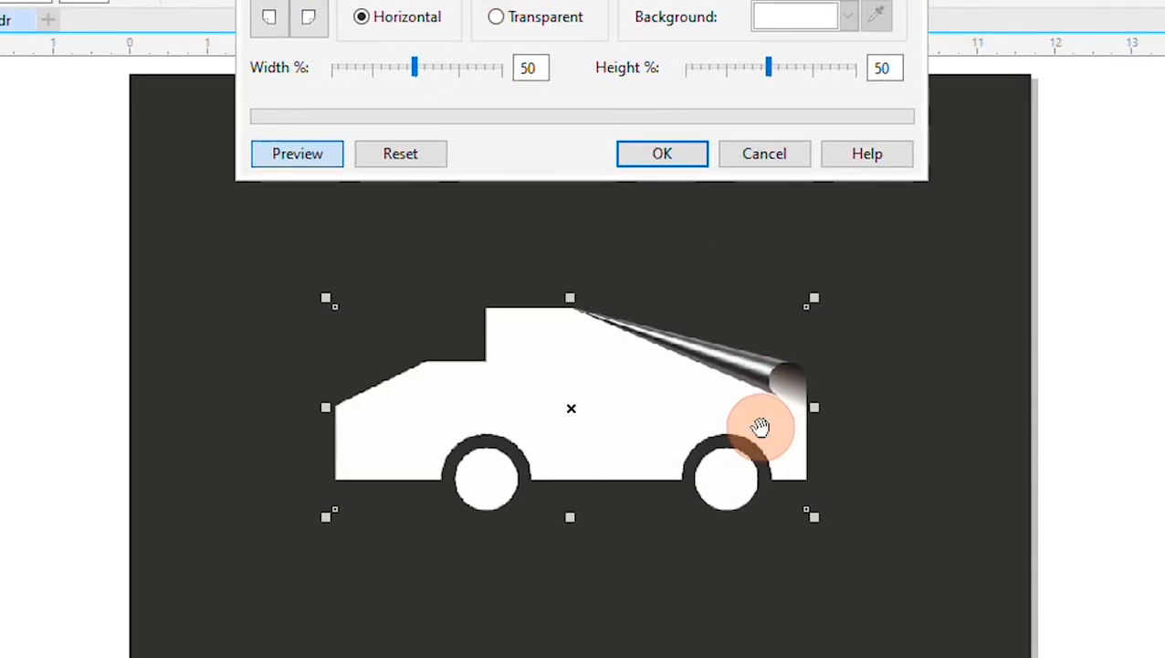
{"action": "left_click", "coordinate": [662, 154]}
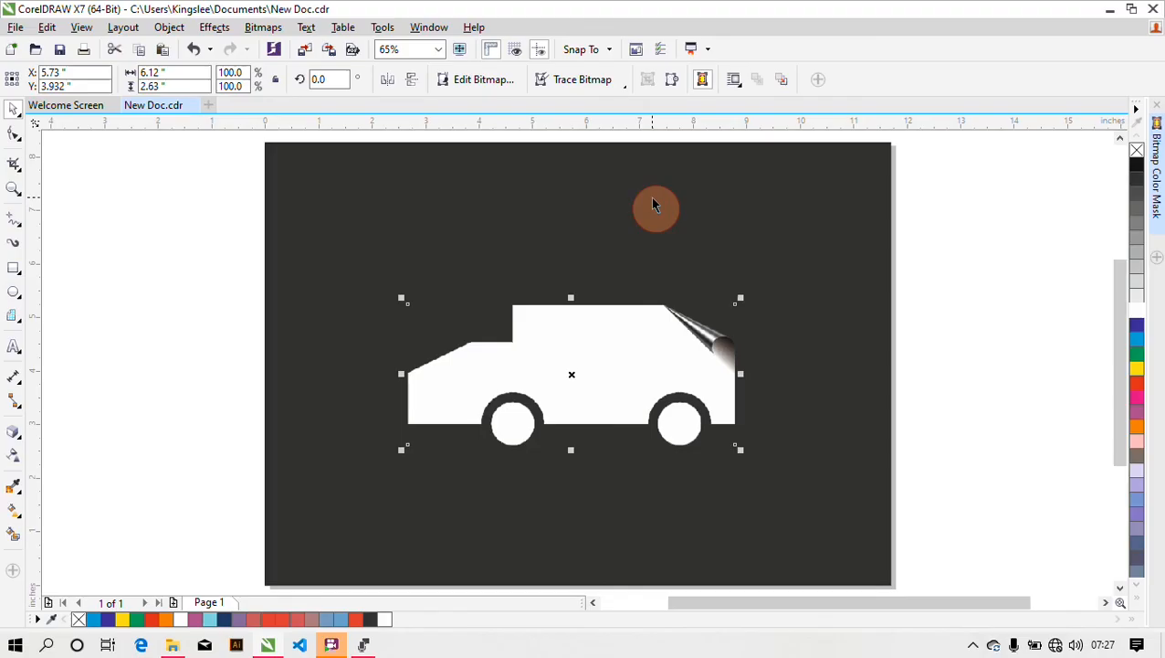